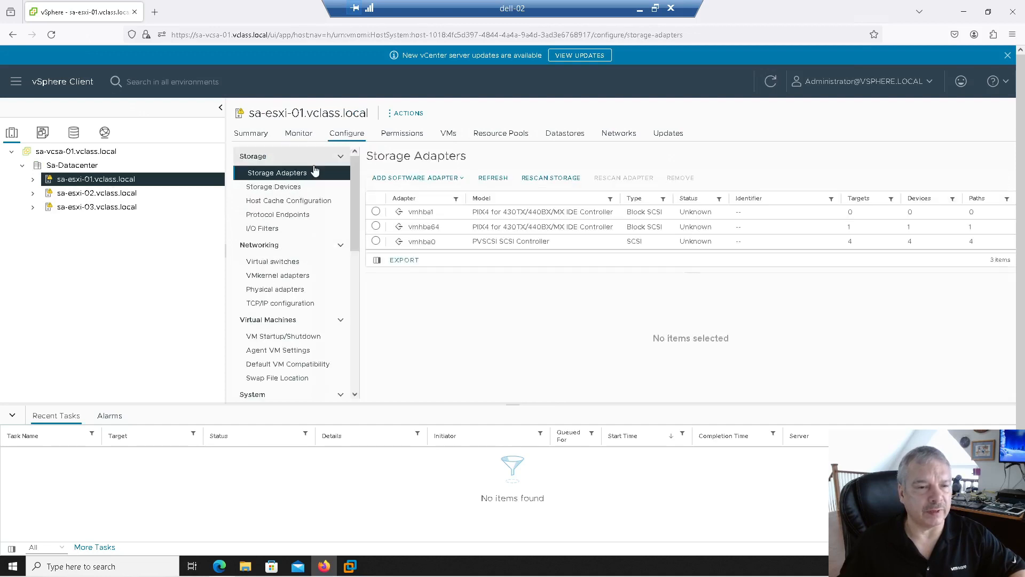
- Inspect the VMkernel adapters of host sa-esxi-01 and the distributed switch in the networking inventory
click(280, 275)
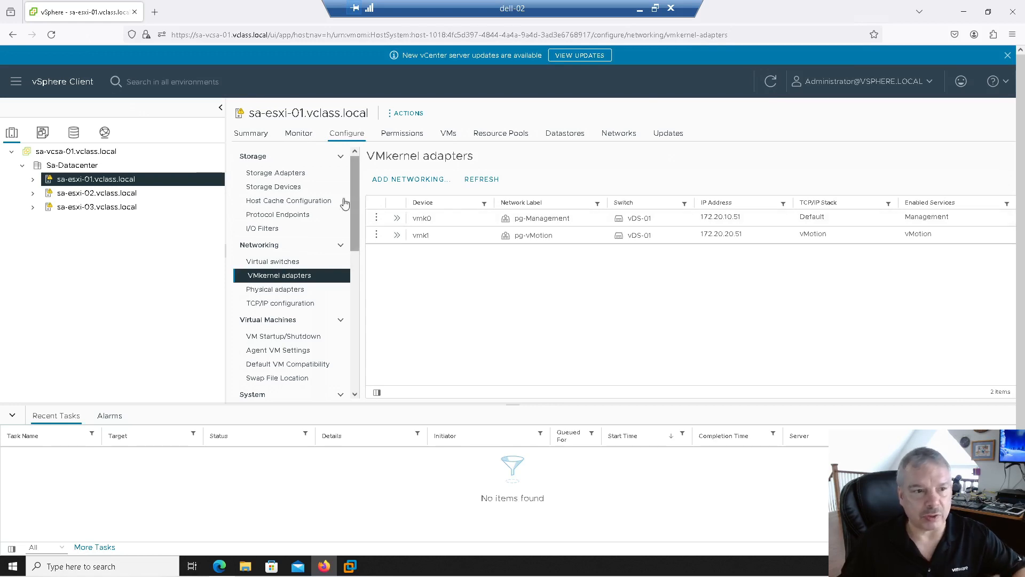
click(105, 132)
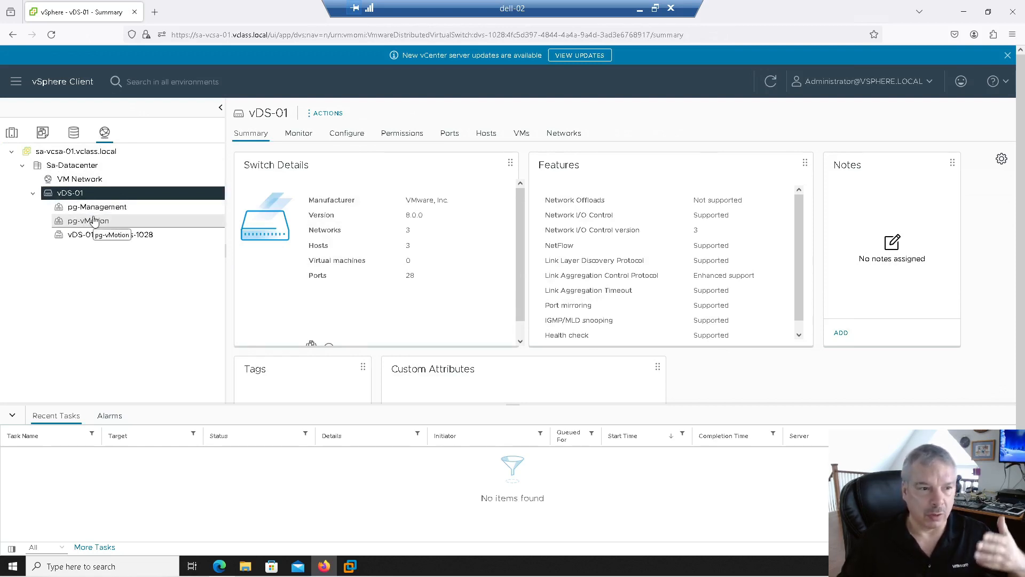
- Start a new cluster in Sa-Datacenter and name it Cluster-01
right_click(75, 170)
click(107, 212)
click(566, 165)
key(BackSpace)
key(BackSpace)
key(BackSpace)
key(BackSpace)
key(BackSpace)
key(BackSpace)
key(BackSpace)
key(BackSpace)
key(BackSpace)
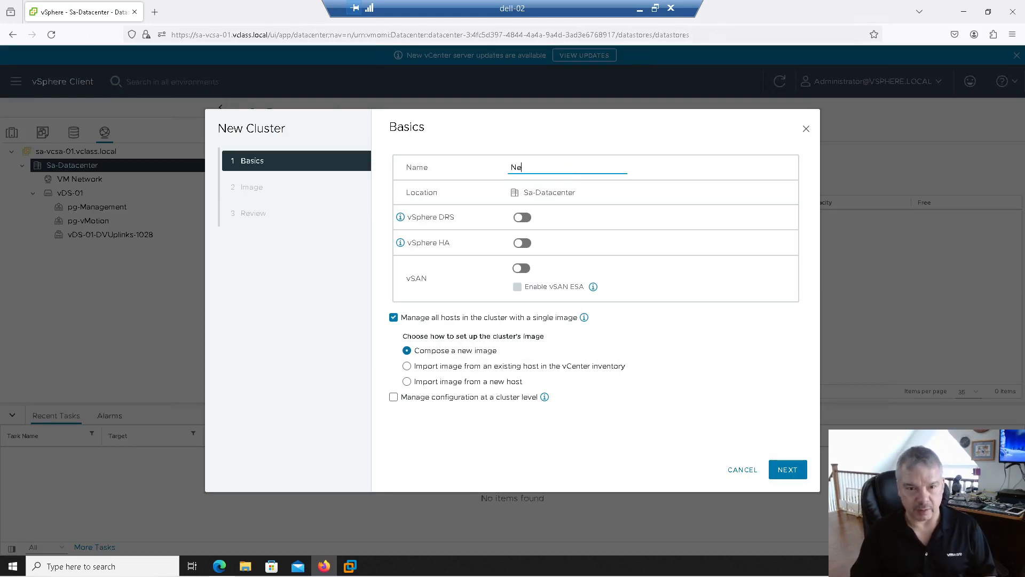
text(Cluster-01)
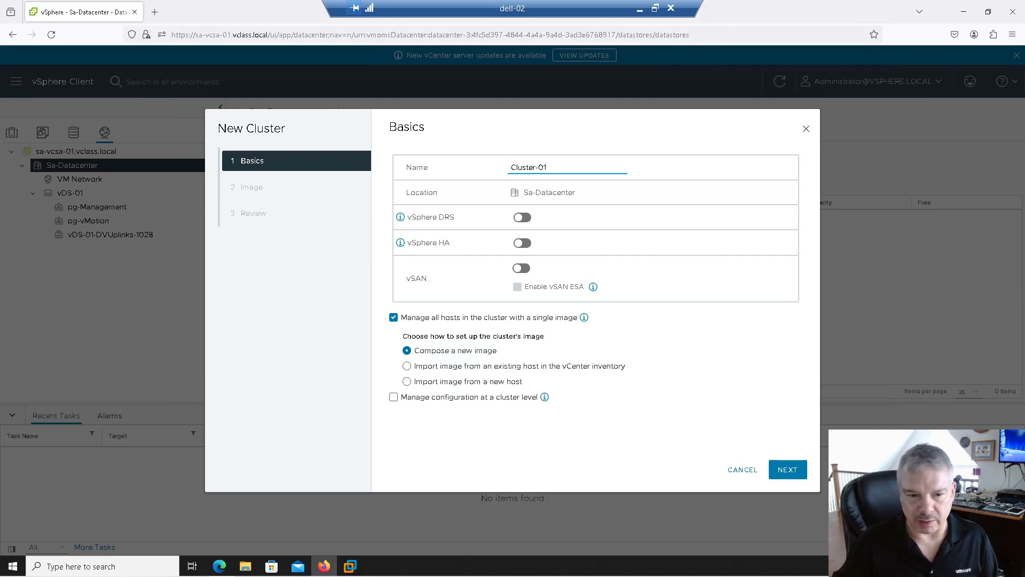
- Disable managing all hosts in the cluster with a single image and finish creating Cluster-01
click(436, 318)
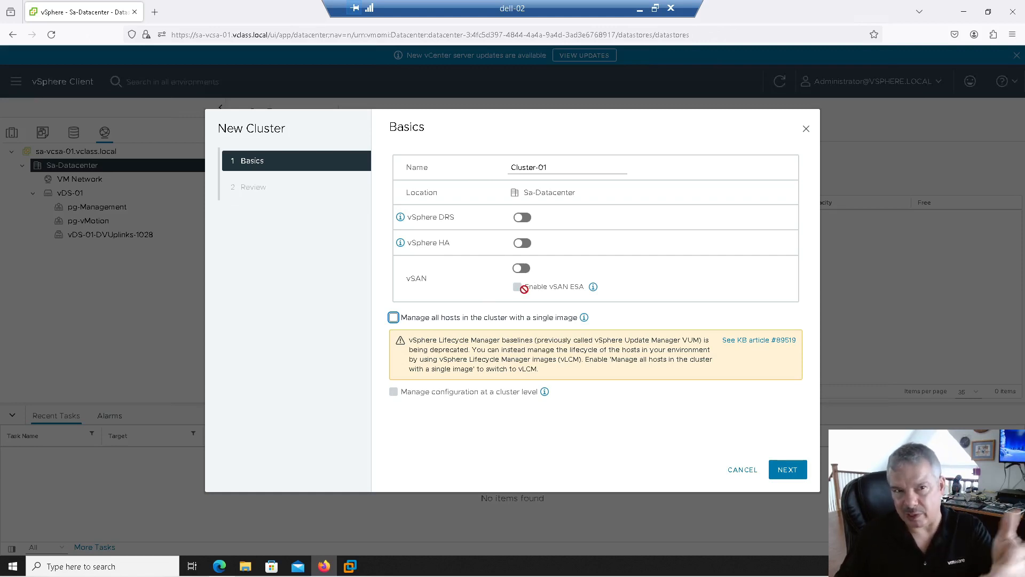
click(789, 470)
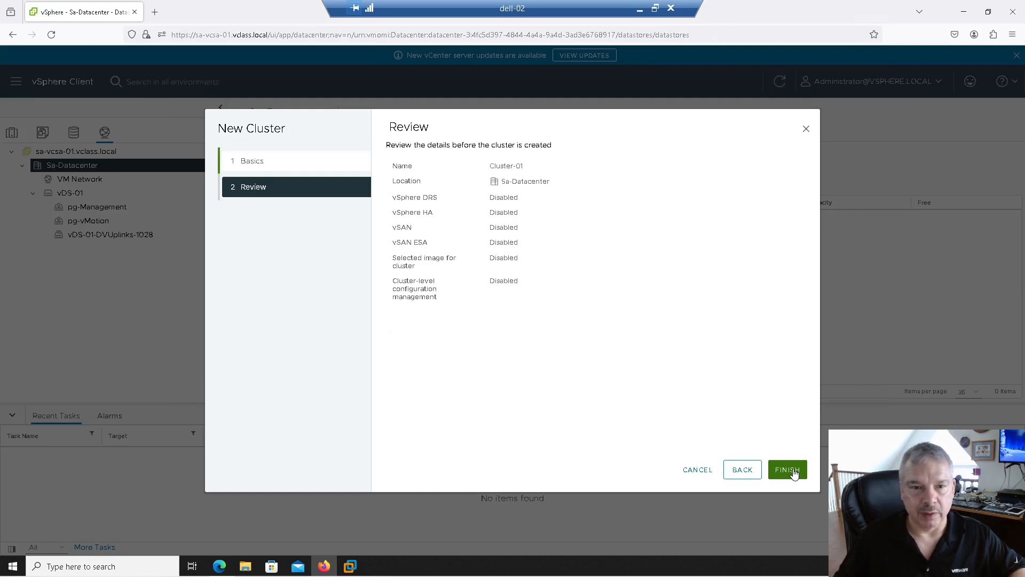
click(790, 470)
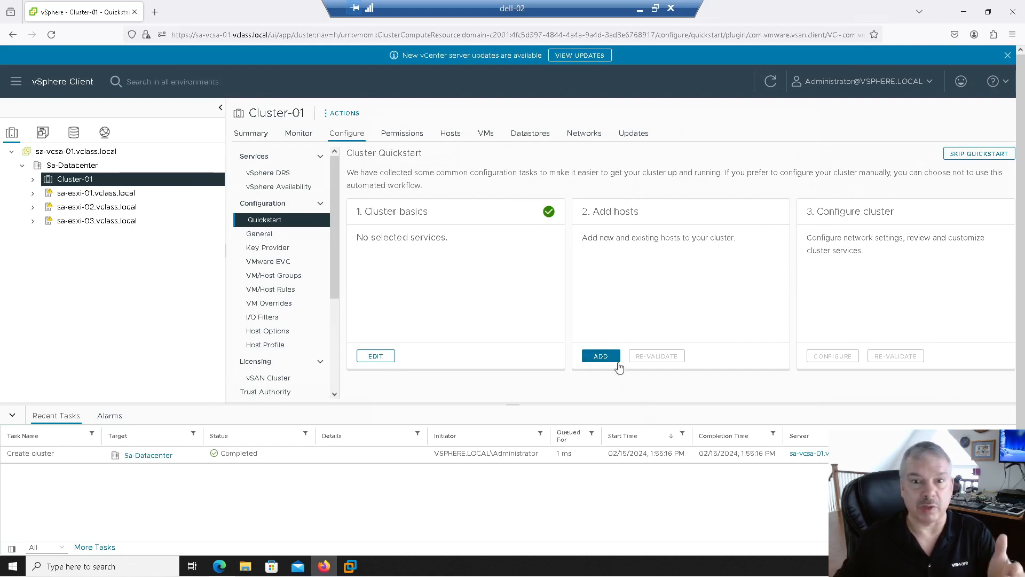
- Edit the basics of Cluster-01 to enable vSAN with vSAN ESA
click(377, 357)
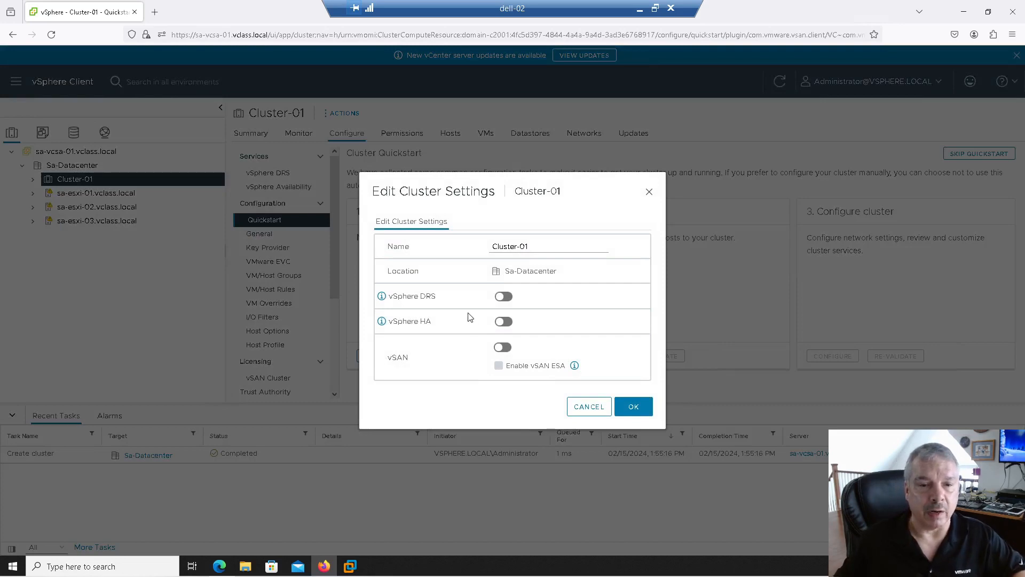
click(504, 351)
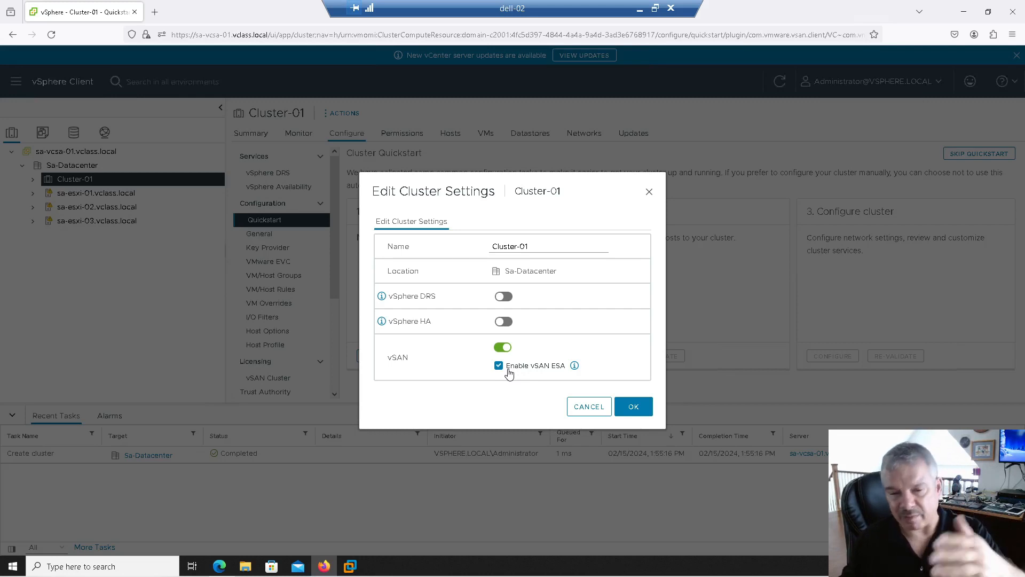
click(633, 406)
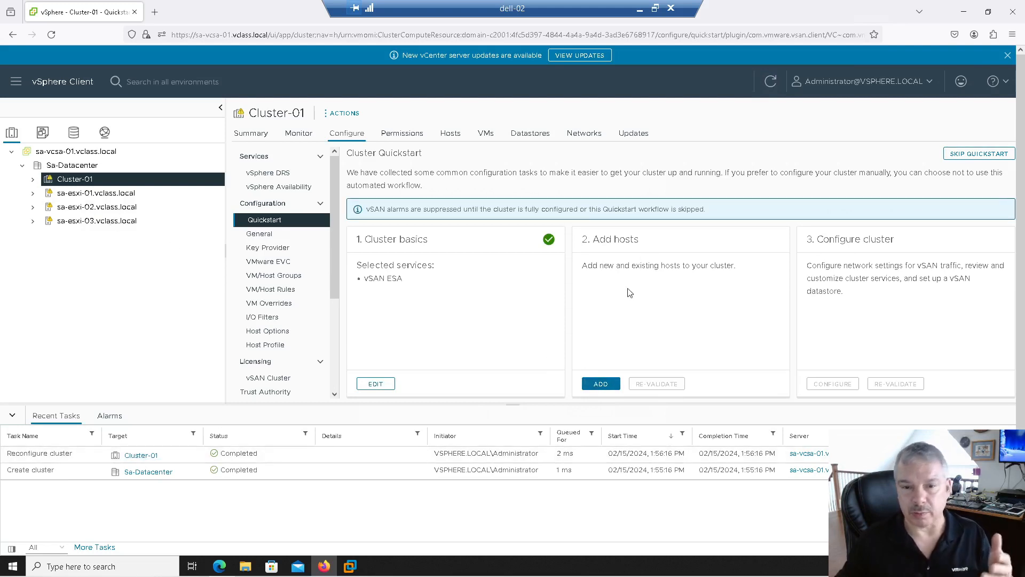
- Add the existing hosts sa-esxi-01, sa-esxi-02 and sa-esxi-03 to Cluster-01 and expand the cluster in the inventory
click(599, 385)
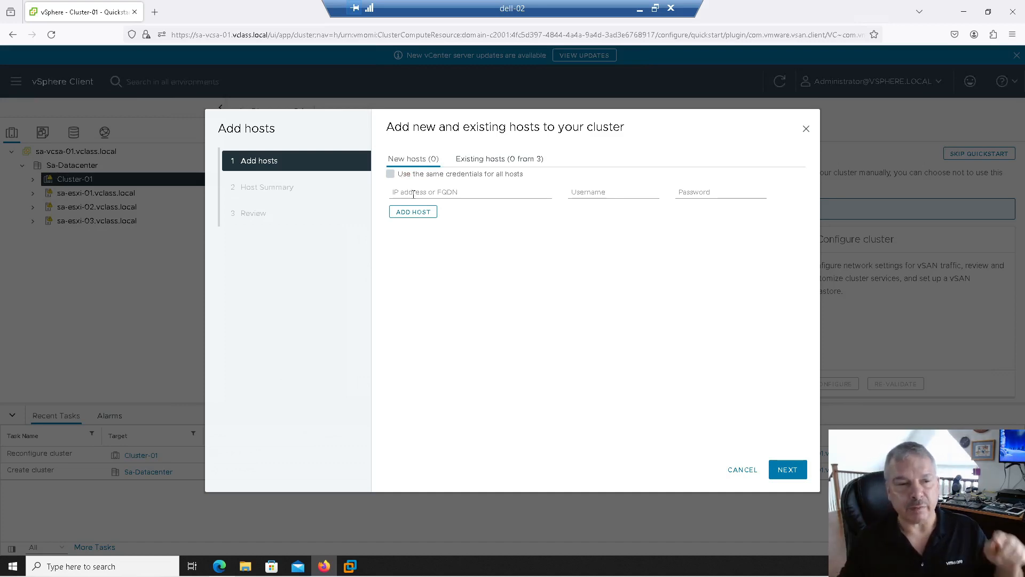
click(415, 194)
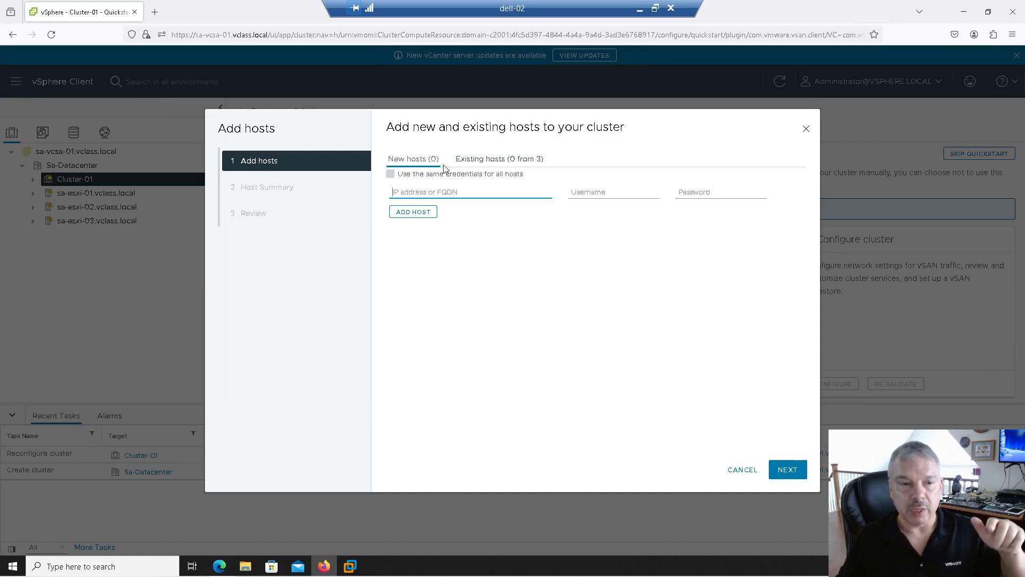
click(486, 163)
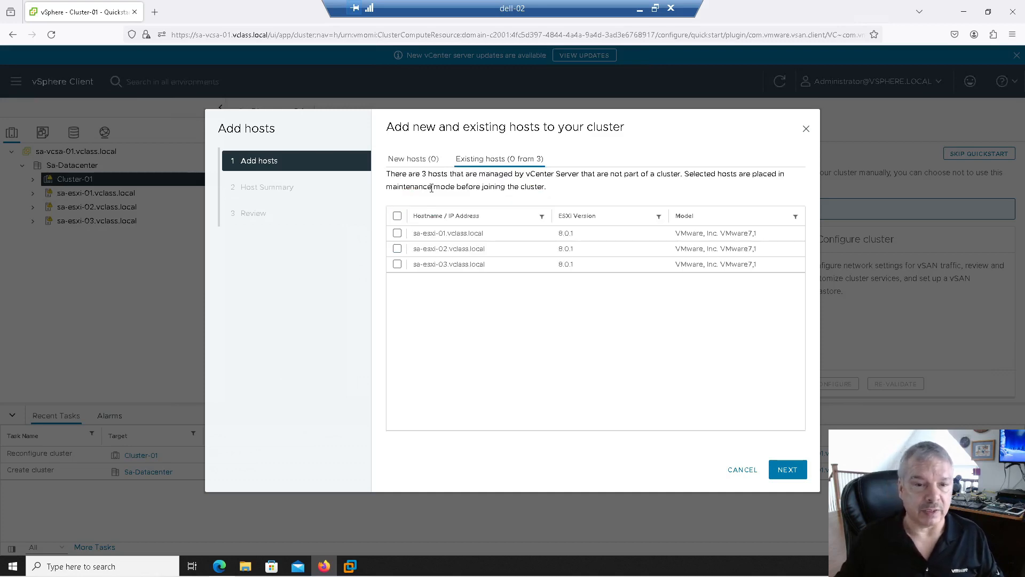
click(397, 216)
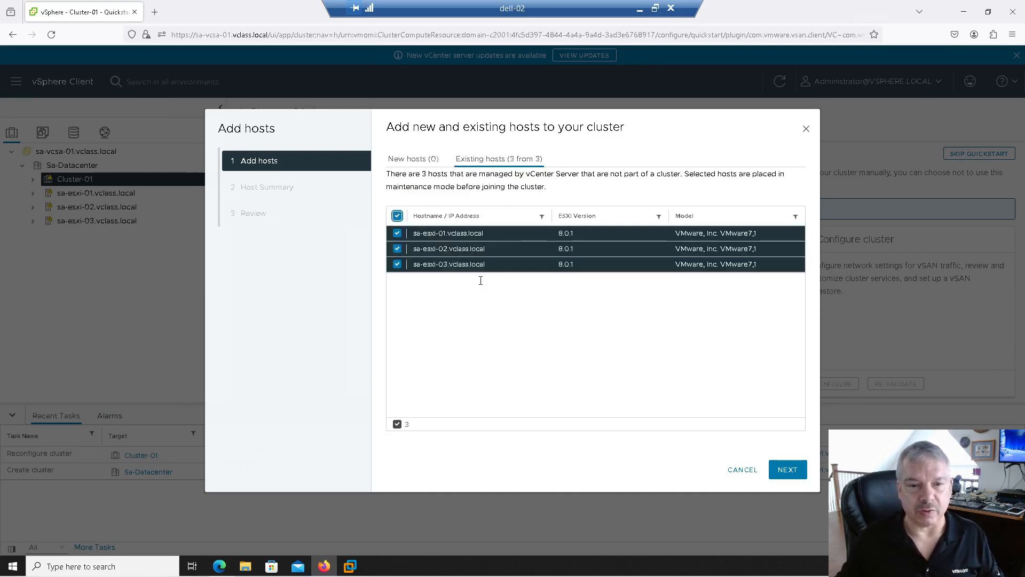
click(796, 474)
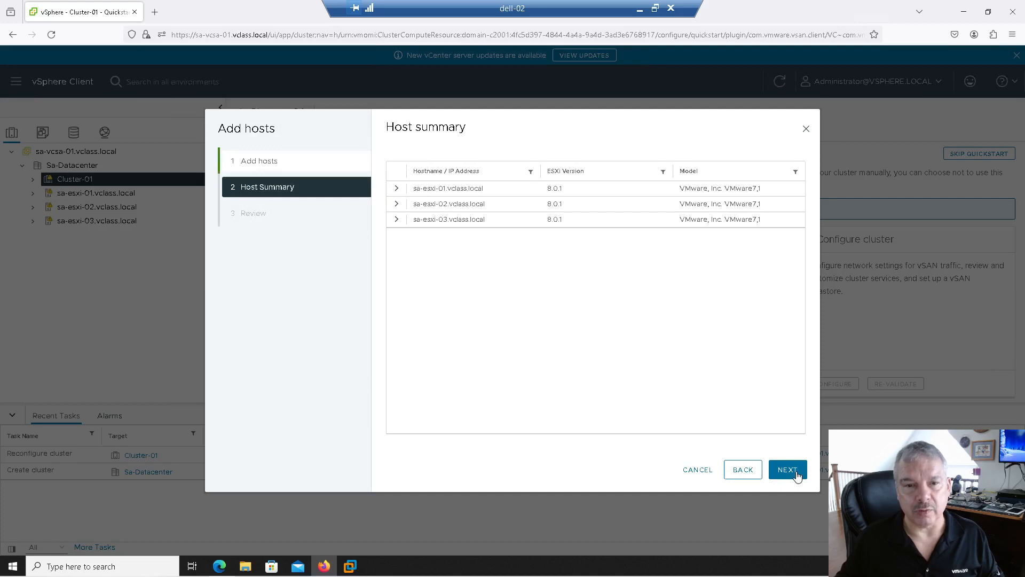
click(797, 475)
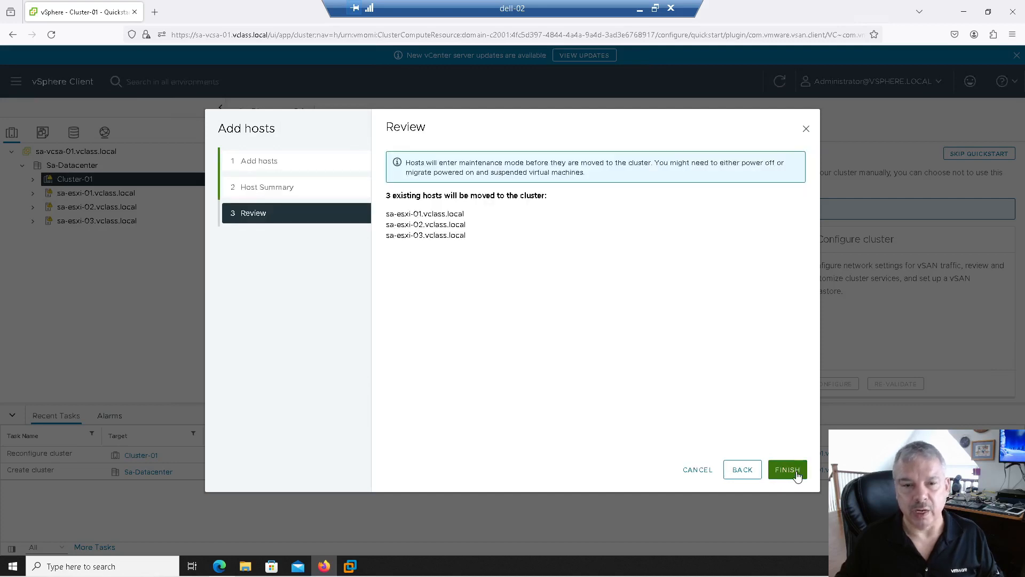
click(798, 475)
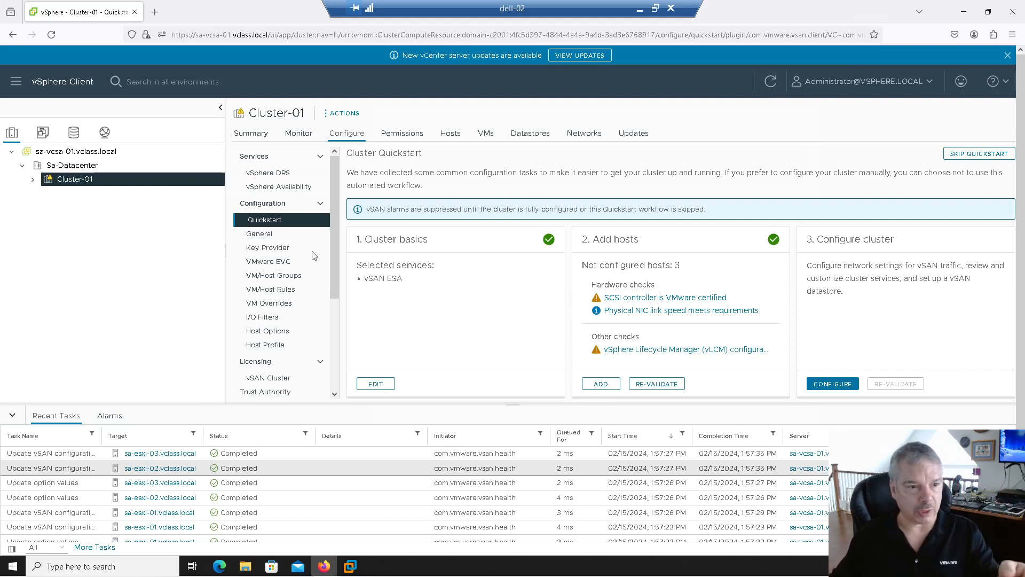
click(34, 180)
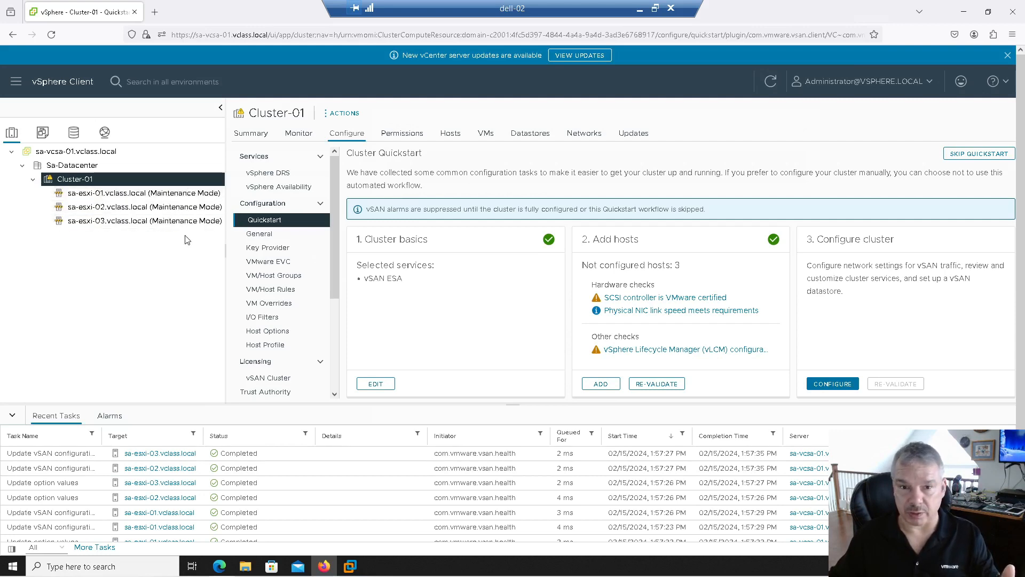
click(823, 383)
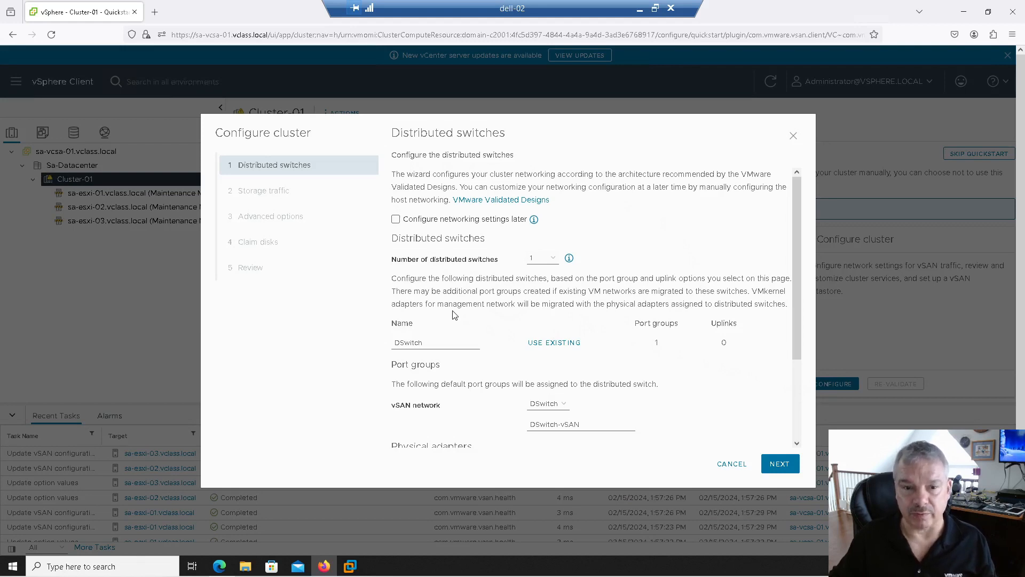
drag(430, 341, 366, 335)
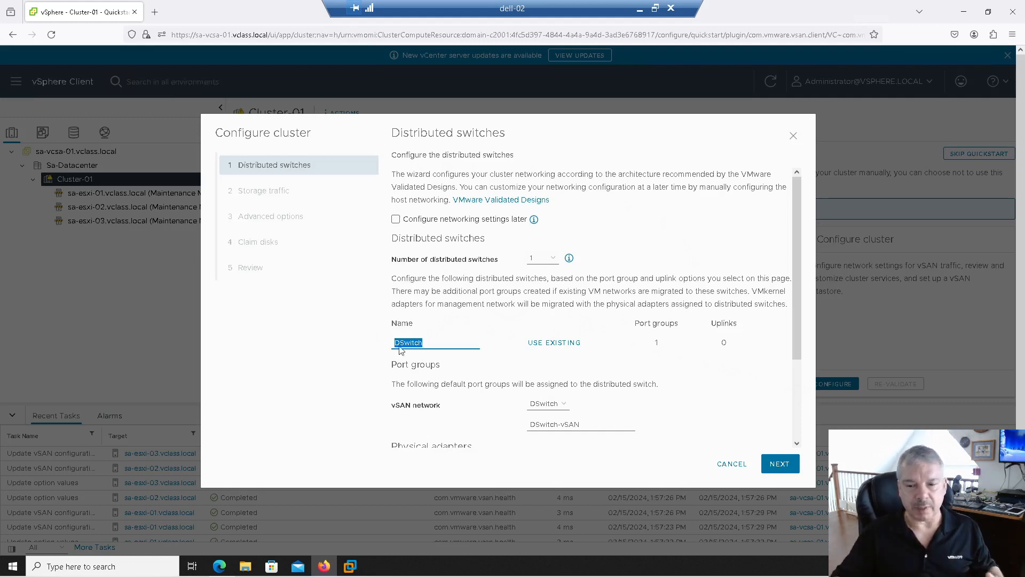
click(720, 468)
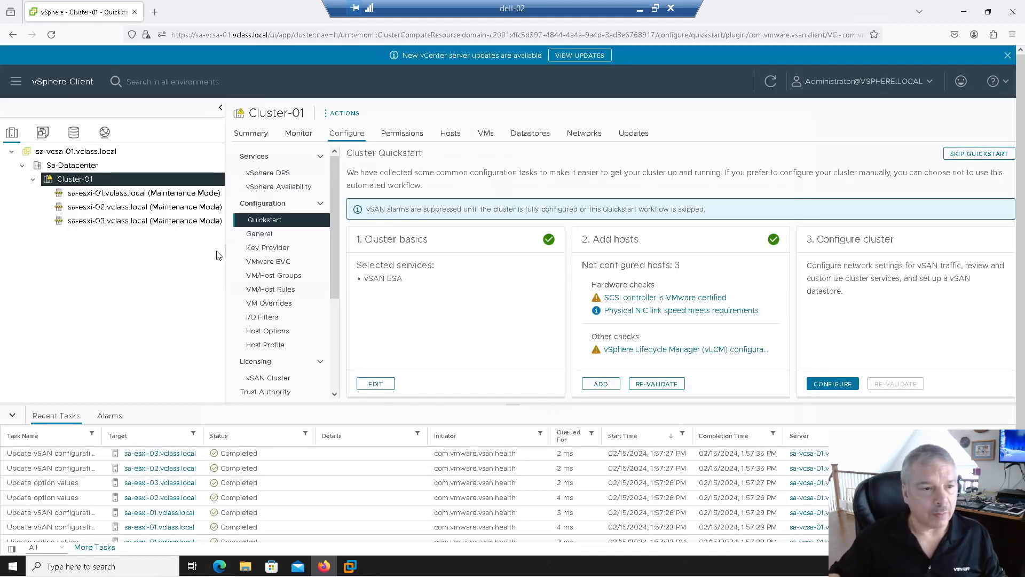
- Examine which physical adapters host sa-esxi-01 assigns to the vDS-01 uplinks and which adapters are unassigned
click(195, 194)
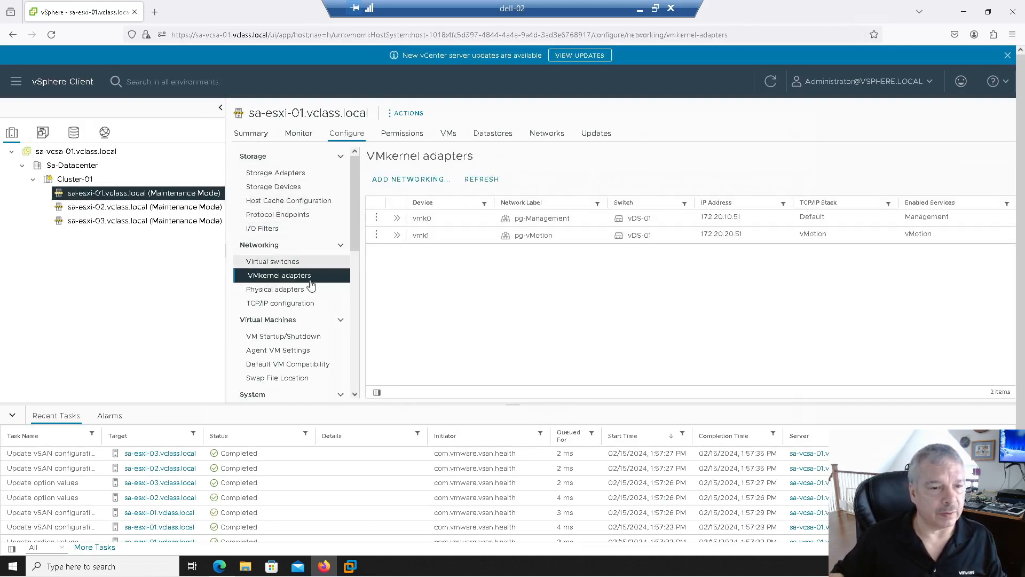
click(291, 262)
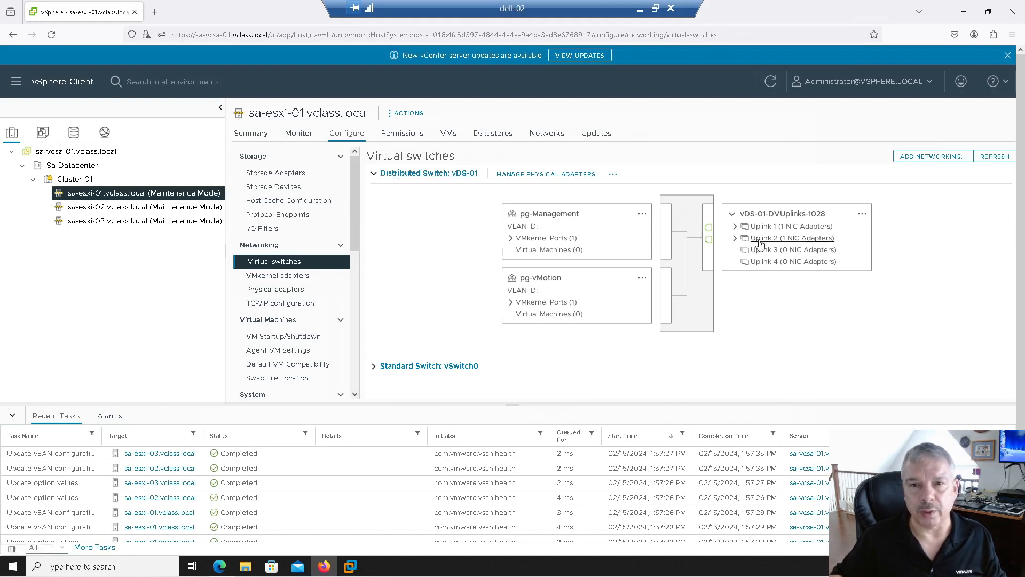
click(735, 226)
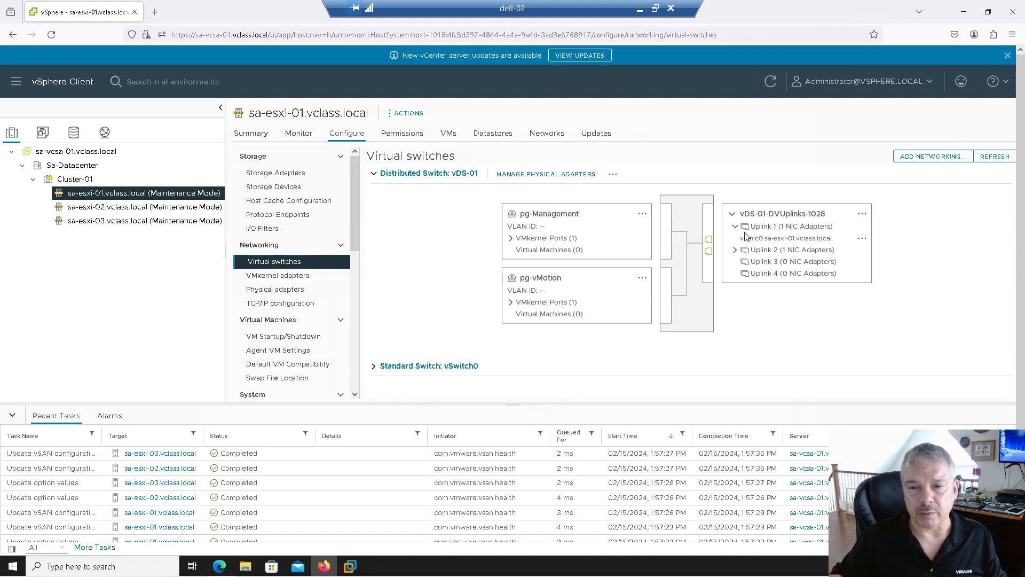
click(735, 250)
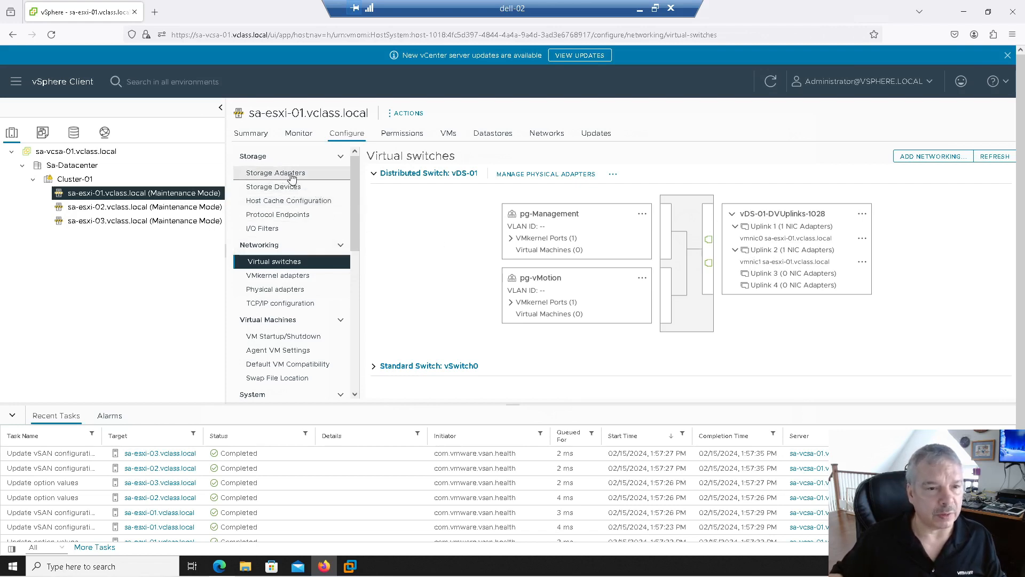
click(288, 289)
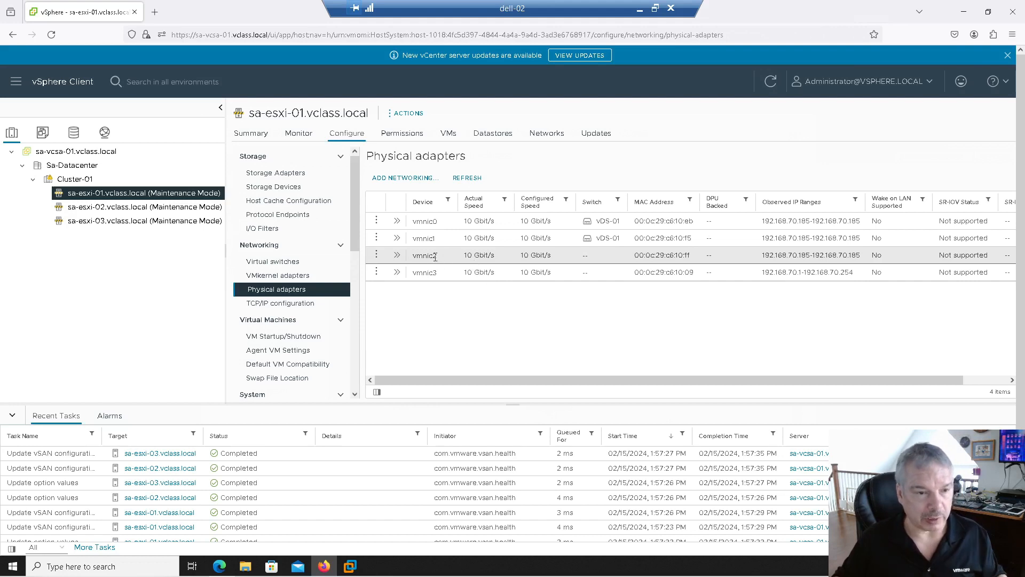
- Open the cluster configuration wizard from the Quickstart page of Cluster-01
click(84, 181)
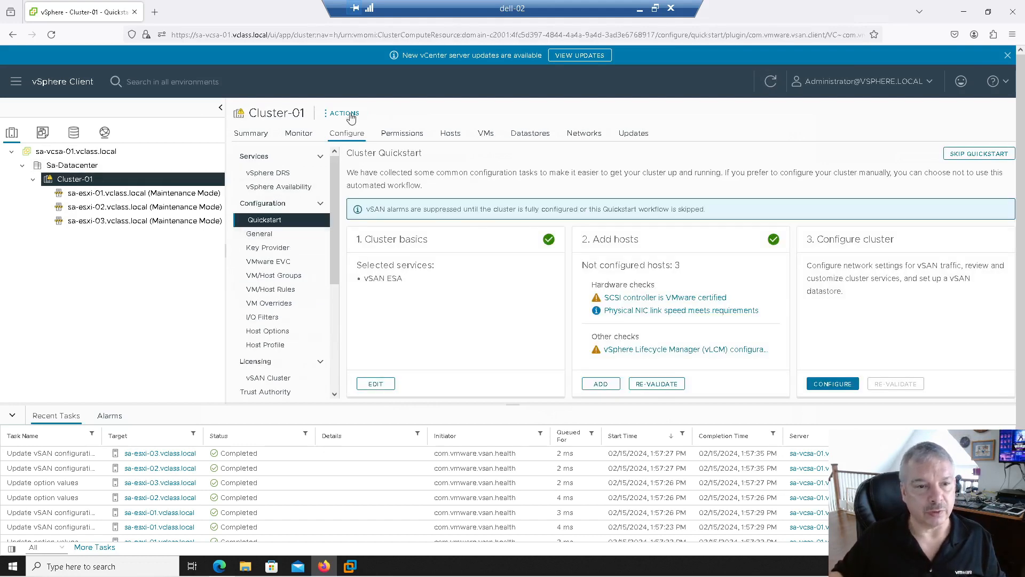
click(829, 384)
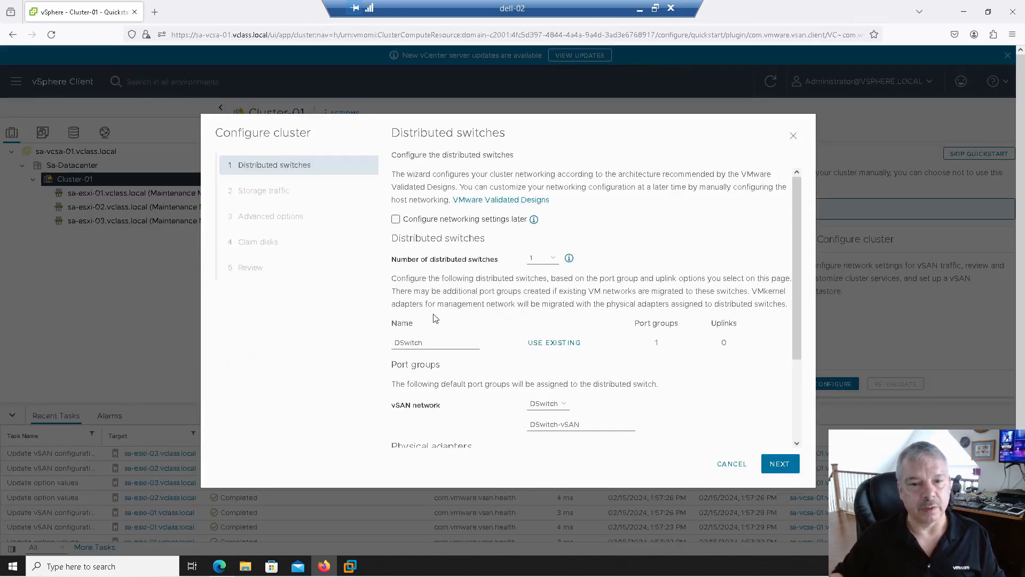
double_click(426, 345)
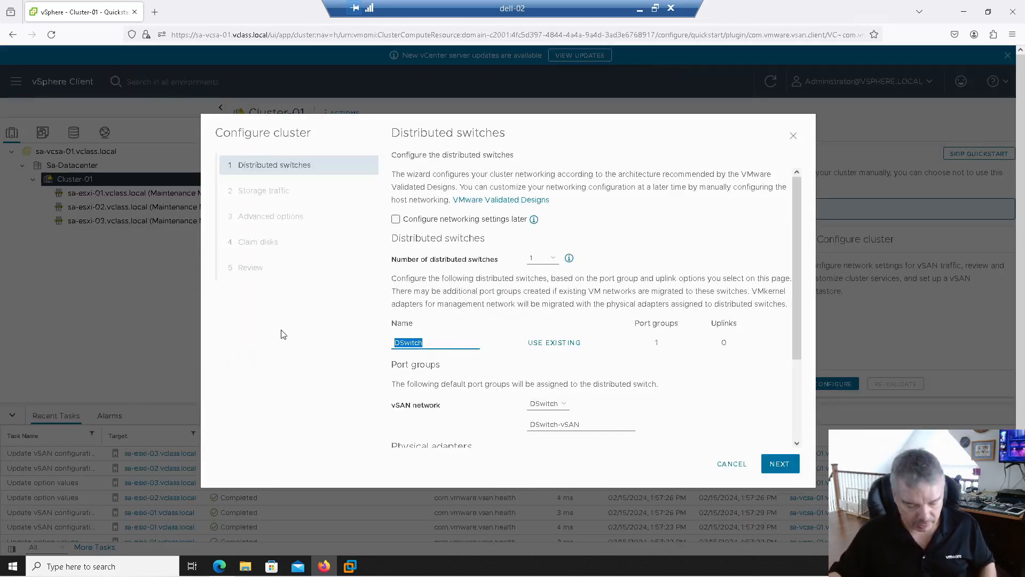
text(v)
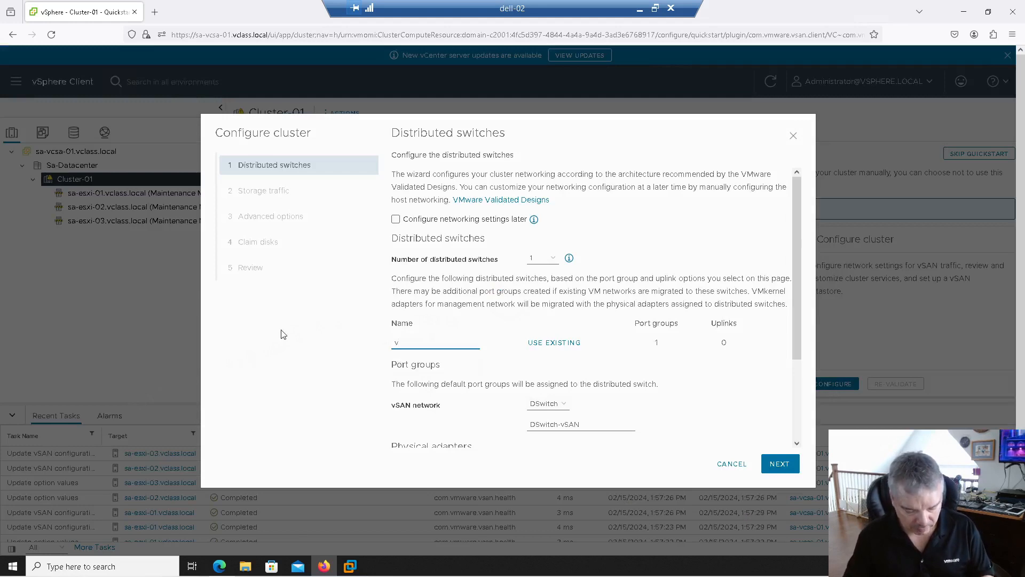
key(Return)
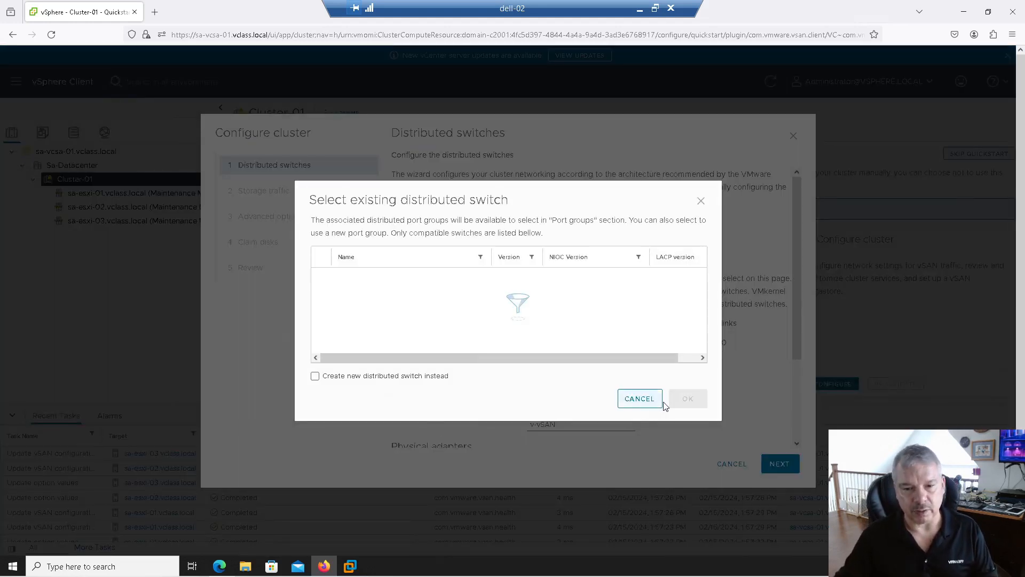
click(656, 402)
- Name the new distributed switch vDS-vSAN in the cluster configuration
drag(402, 340, 351, 340)
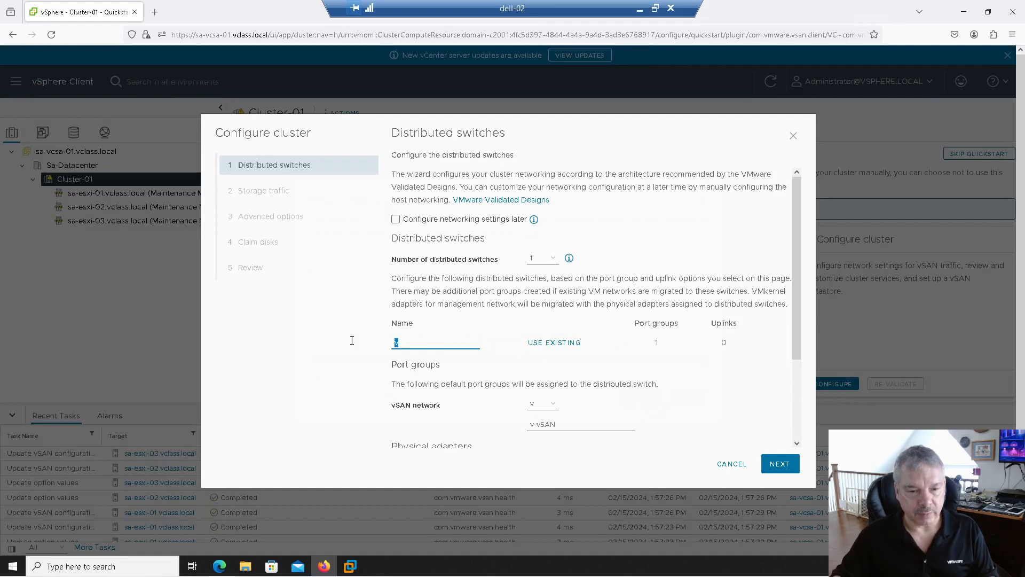
text(vDS-)
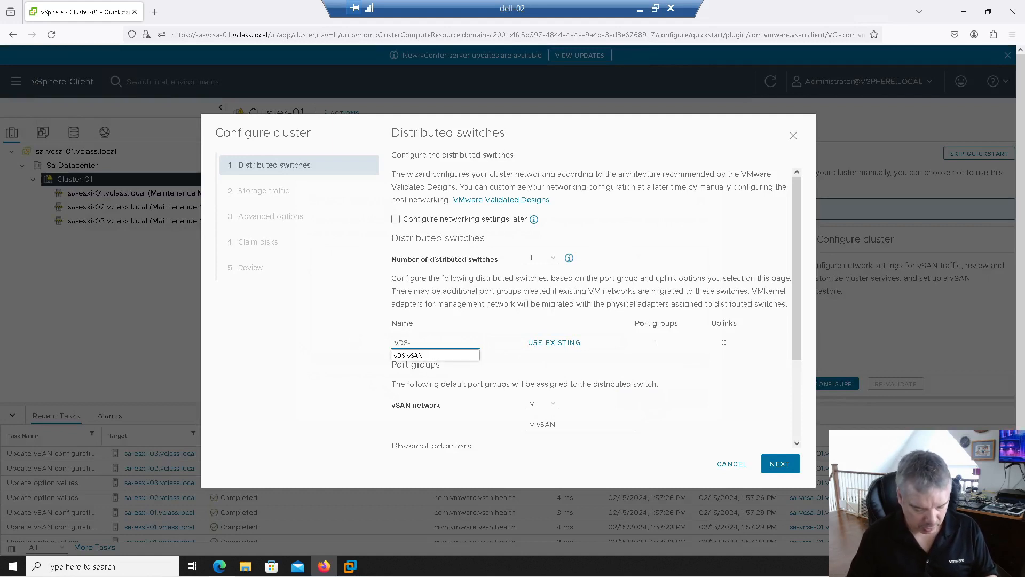
text(vSAN)
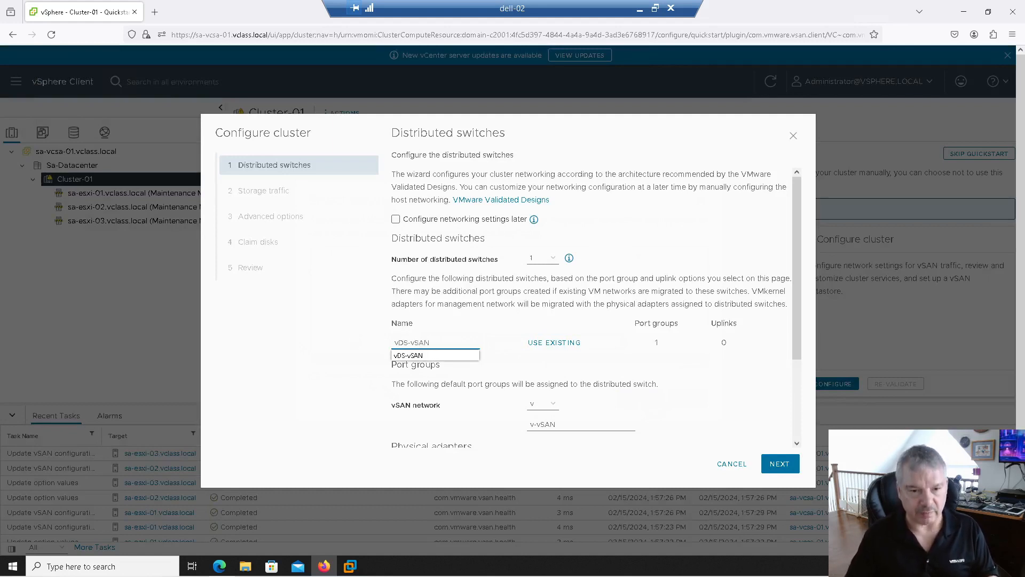
click(417, 356)
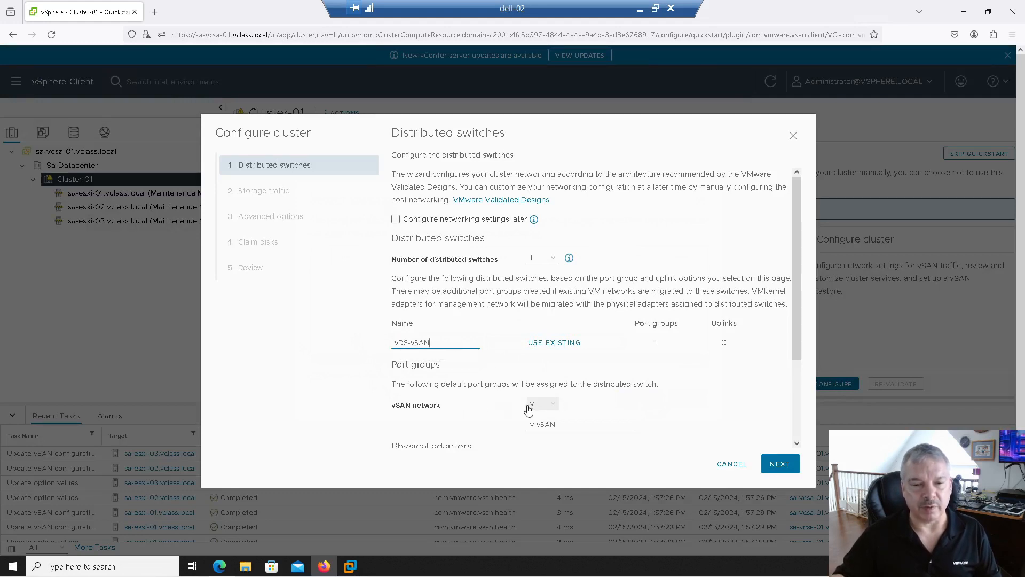
- Assign the vSAN network to the switch vDS-vSAN and name its port group PG-vSAN
click(555, 404)
click(564, 419)
drag(588, 424, 515, 424)
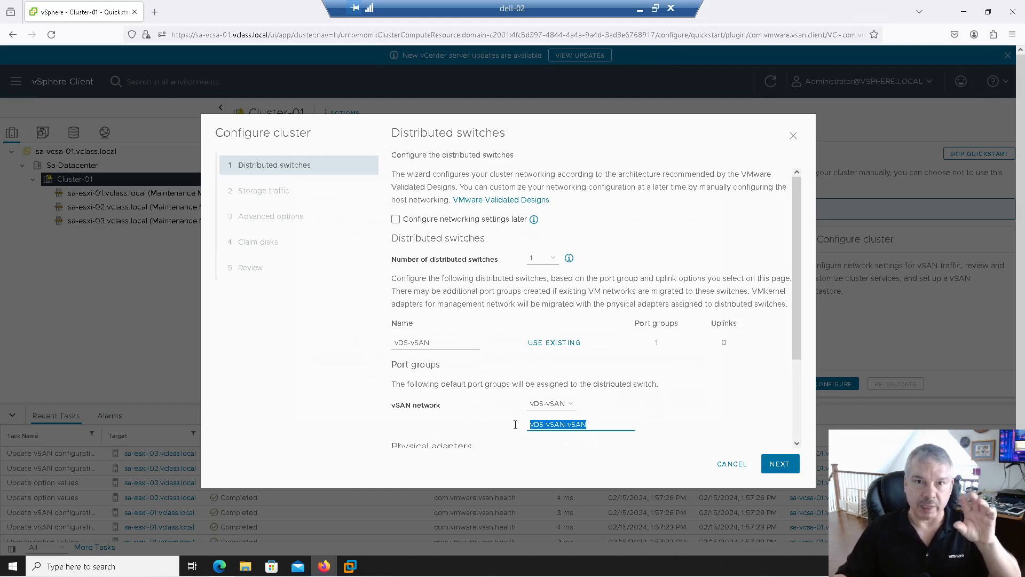
text(PG)
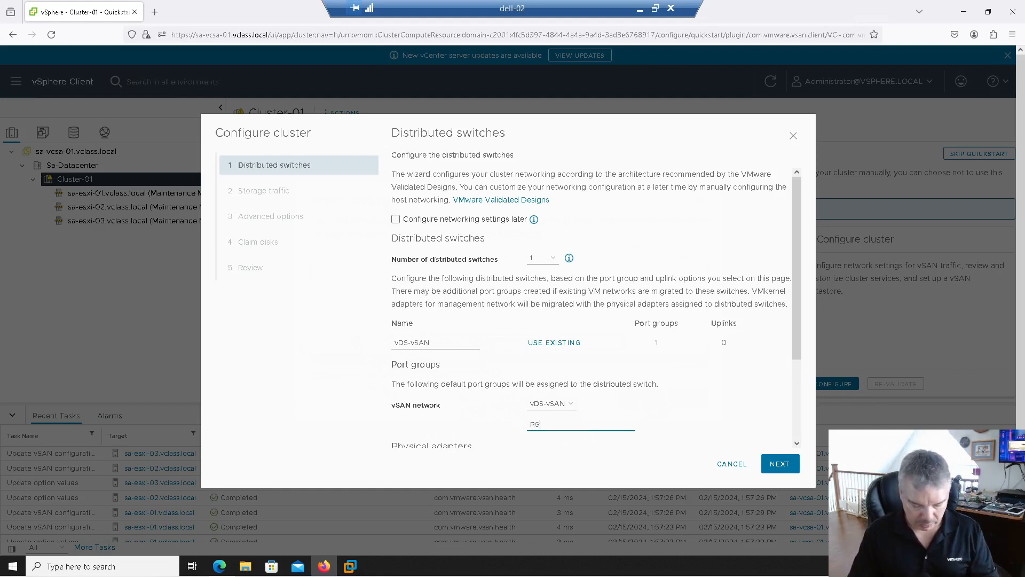
text(-vSAN)
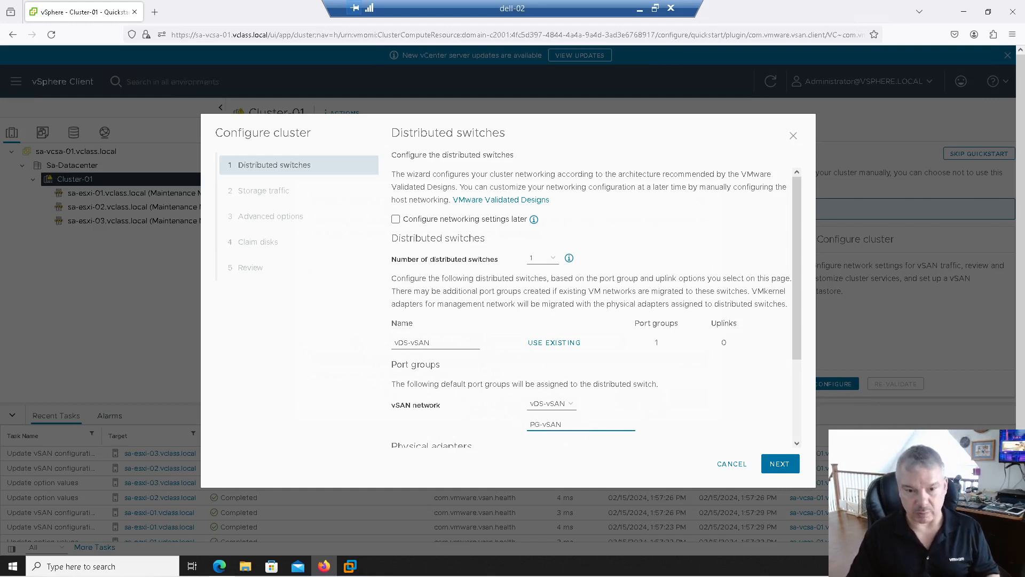
- Assign physical adapters vmnic2 and vmnic3 to vDS-vSAN and proceed to the storage traffic settings
scroll(607, 355, down, 3)
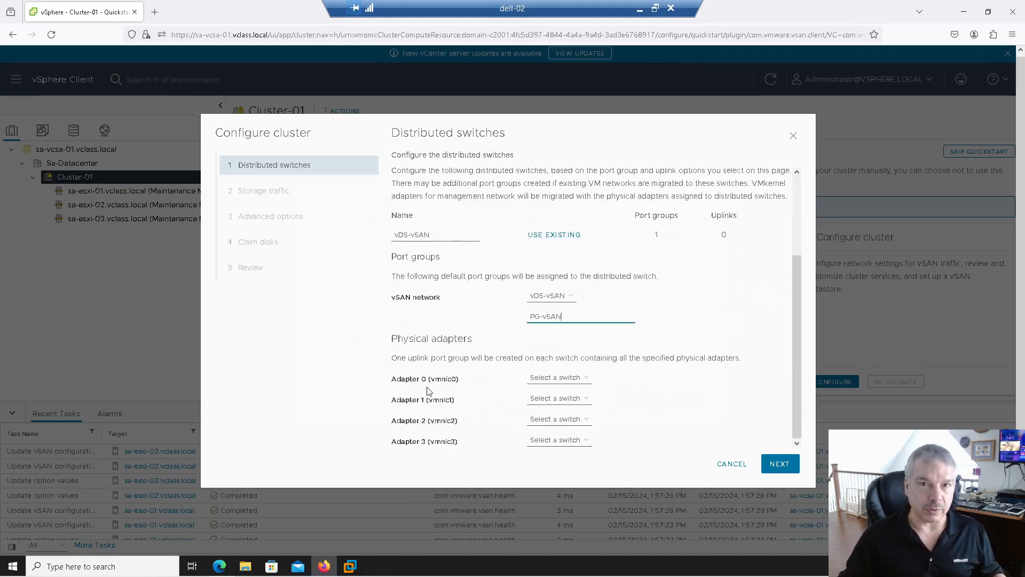
click(546, 428)
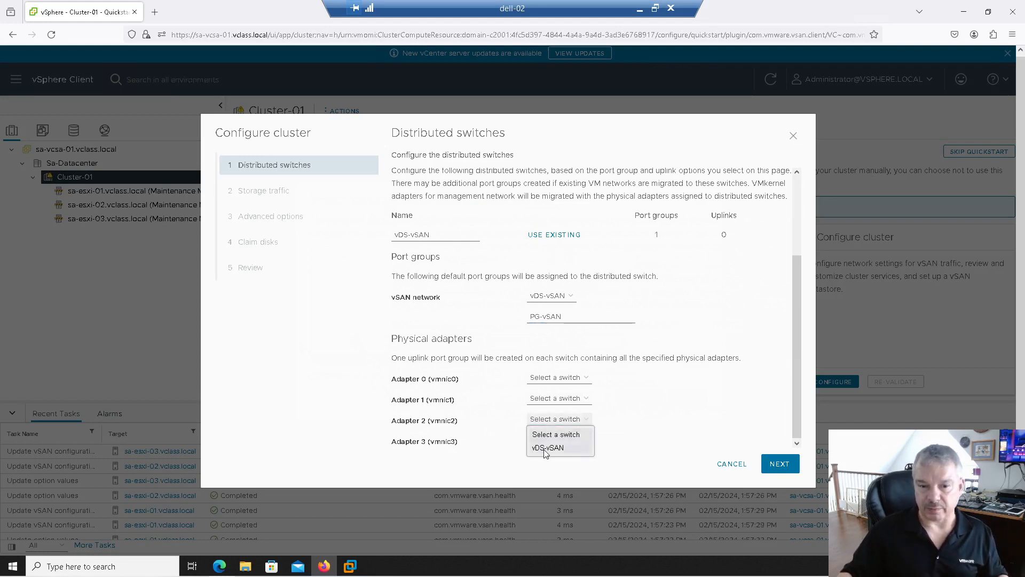
click(547, 447)
click(547, 440)
click(547, 472)
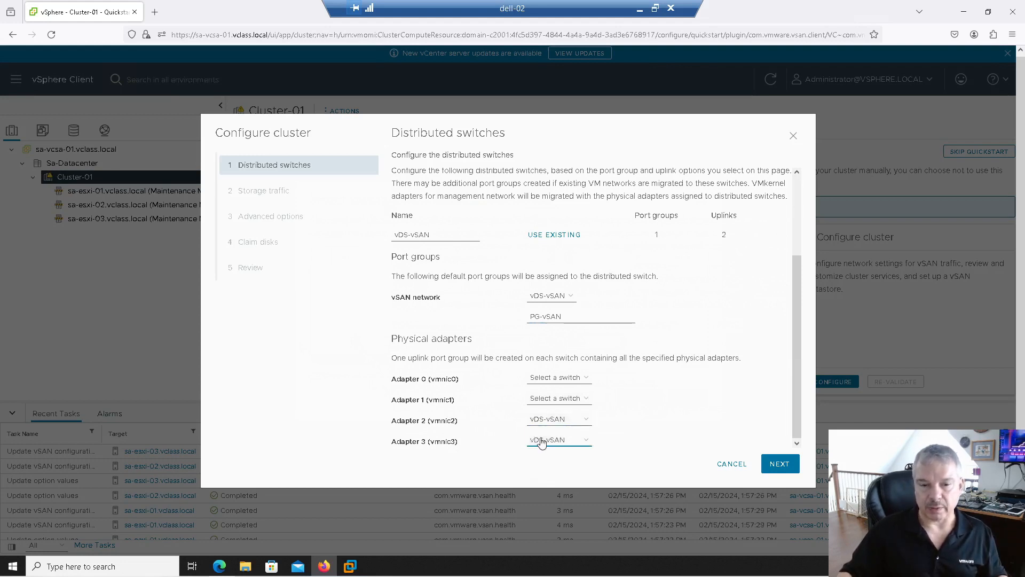
click(781, 464)
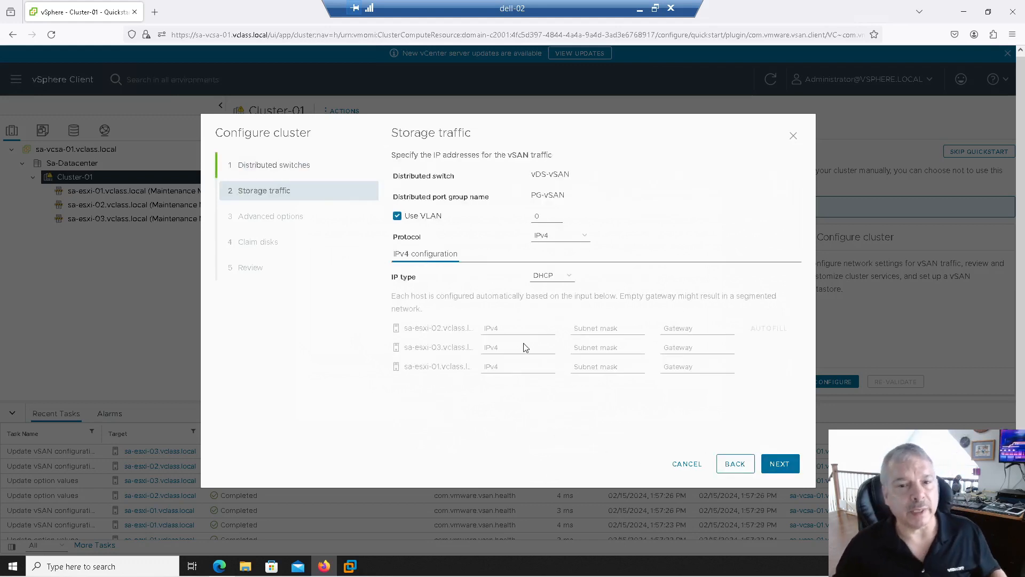
- Keep the IPv4 protocol for the vSAN traffic and set the IP type to Static IPs
click(544, 217)
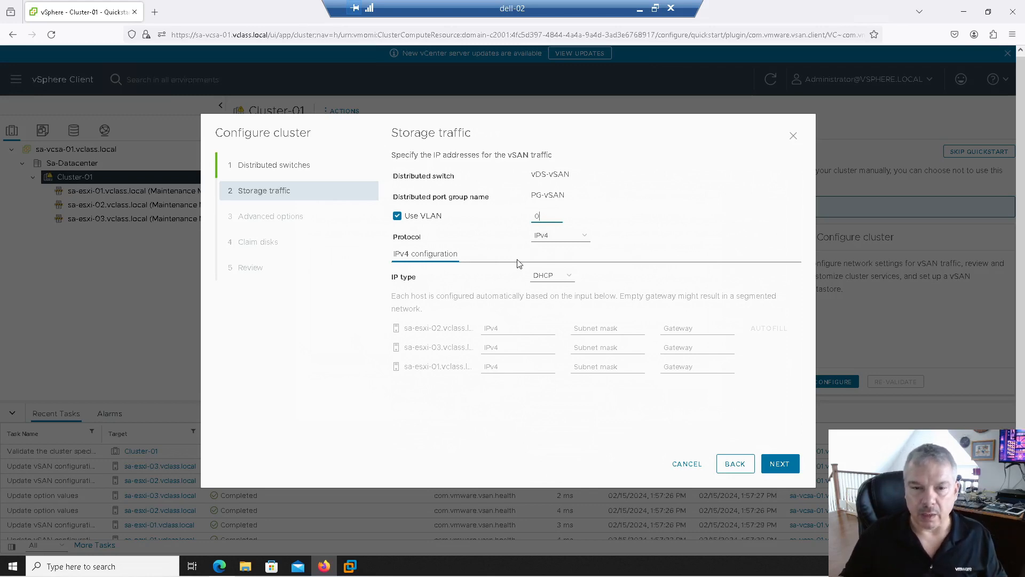
click(579, 241)
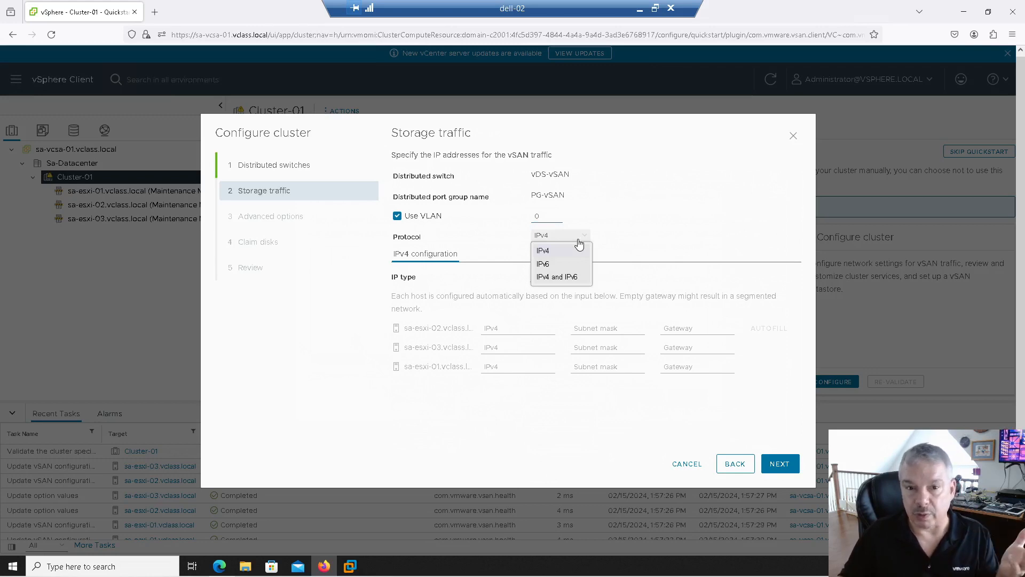
click(578, 241)
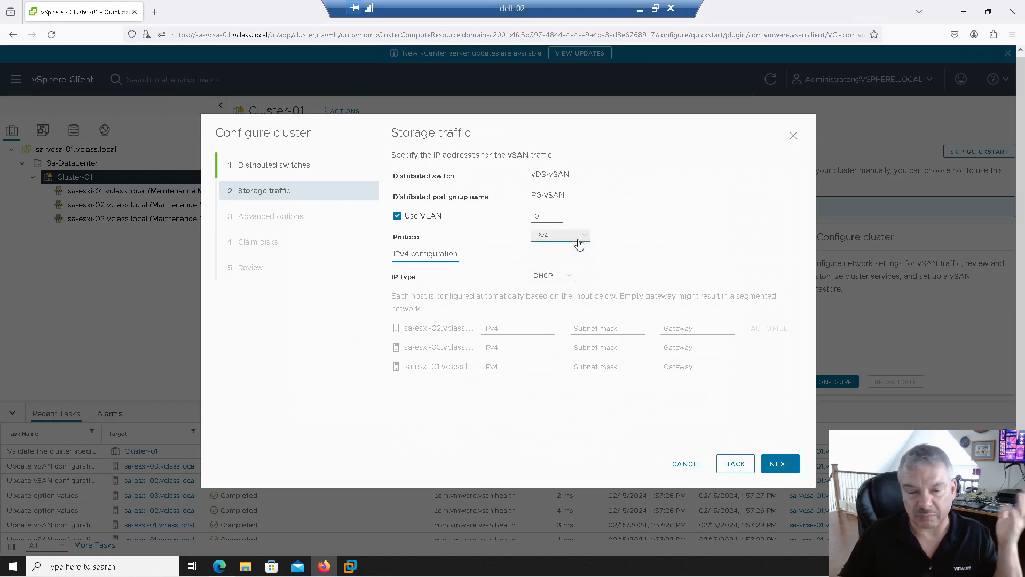
click(558, 279)
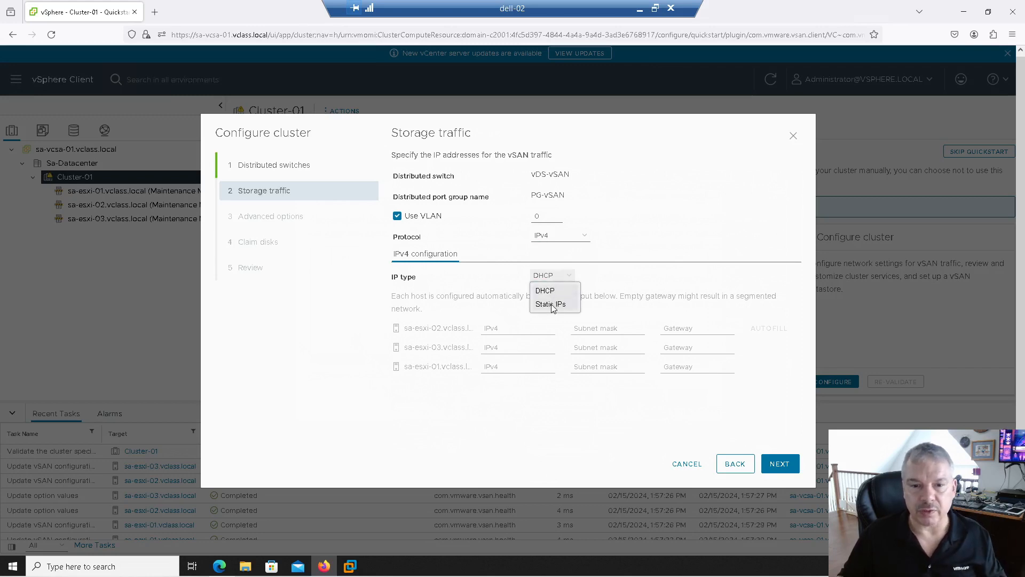
click(554, 304)
- Give host sa-esxi-02 the vSAN IPv4 address 172.20.30.51 with subnet mask 255.255.255.0
click(501, 327)
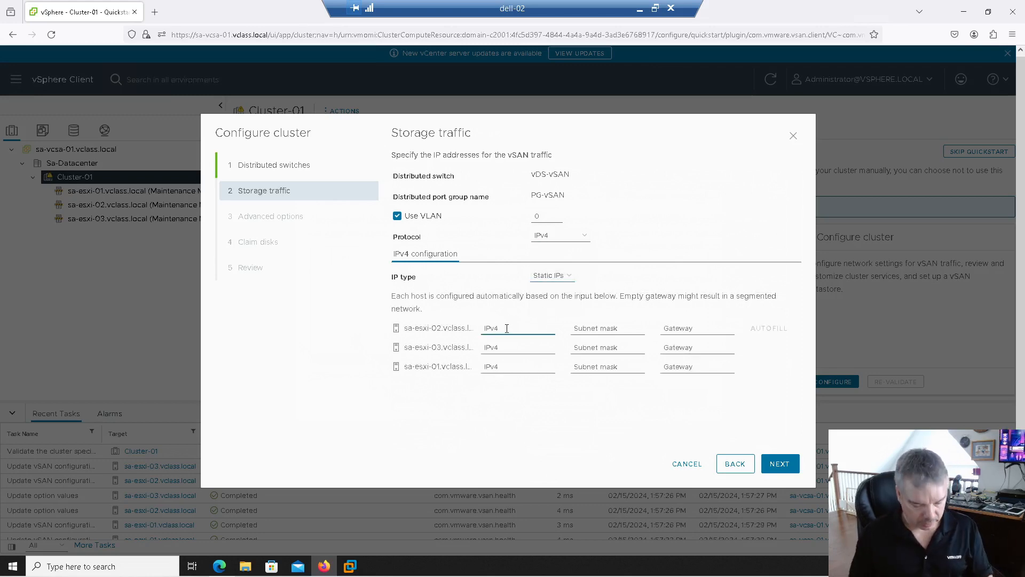
text(172.20)
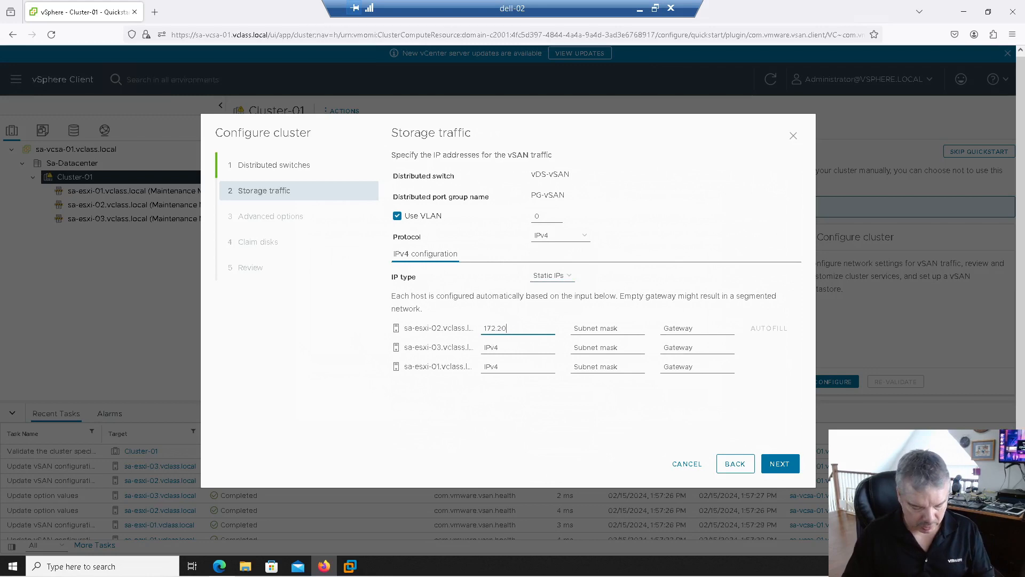
text(.30.51)
key(Tab)
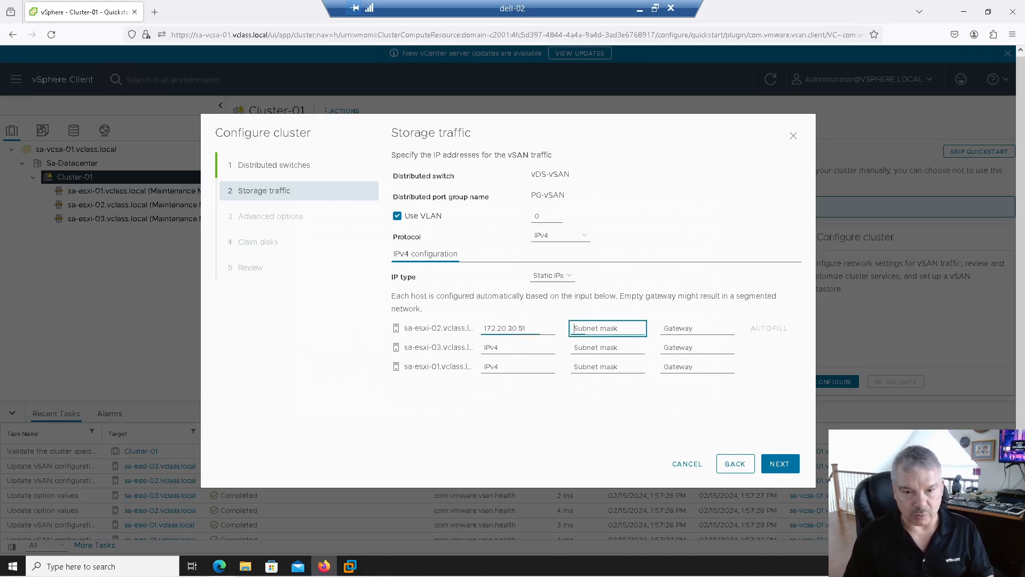
text(255.2)
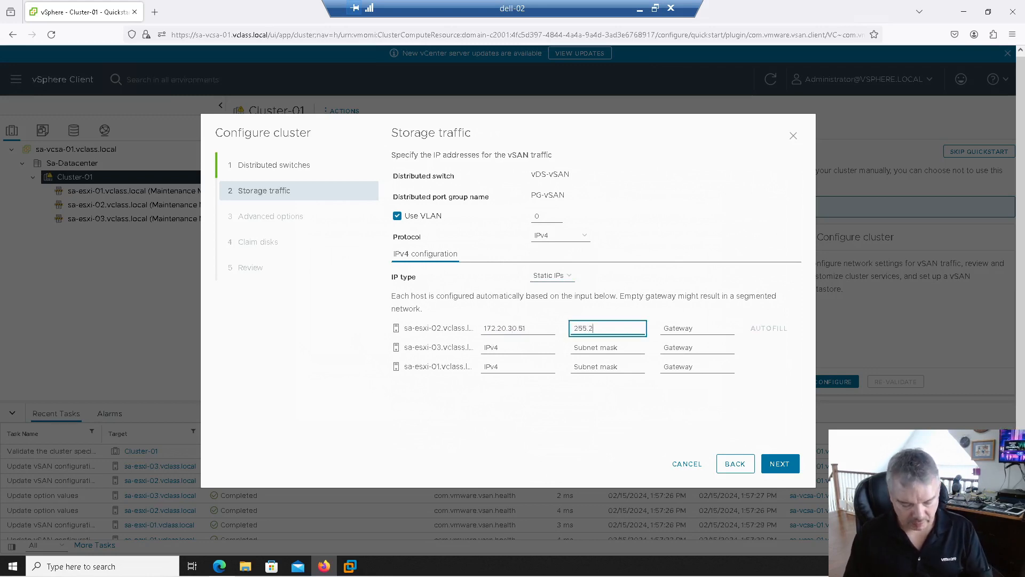
text(55.255.0)
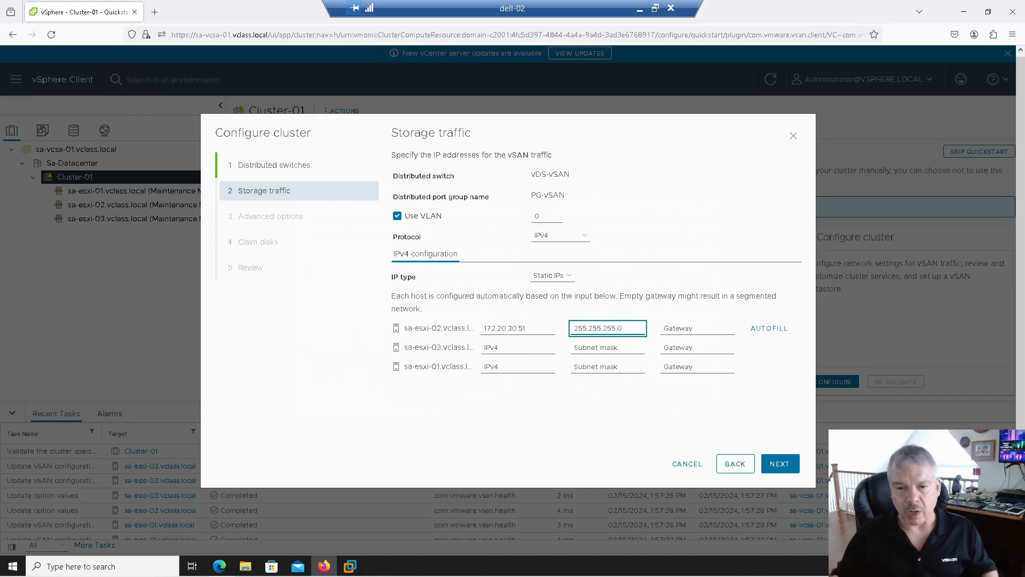
- Autofill 172.20.30.52 for sa-esxi-03 and 172.20.30.53 for sa-esxi-01 without gateways, and continue to the advanced options
click(682, 328)
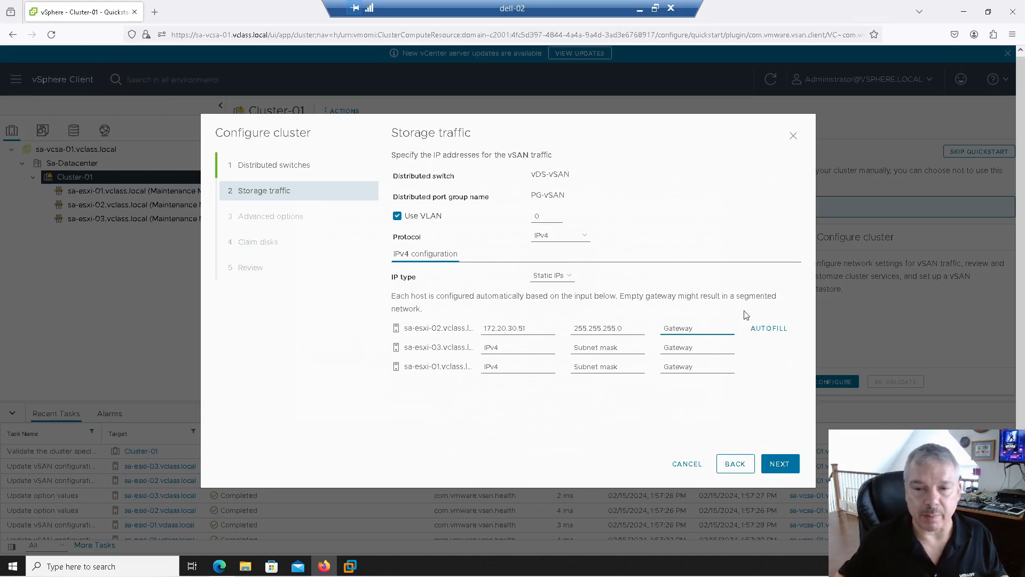
click(775, 328)
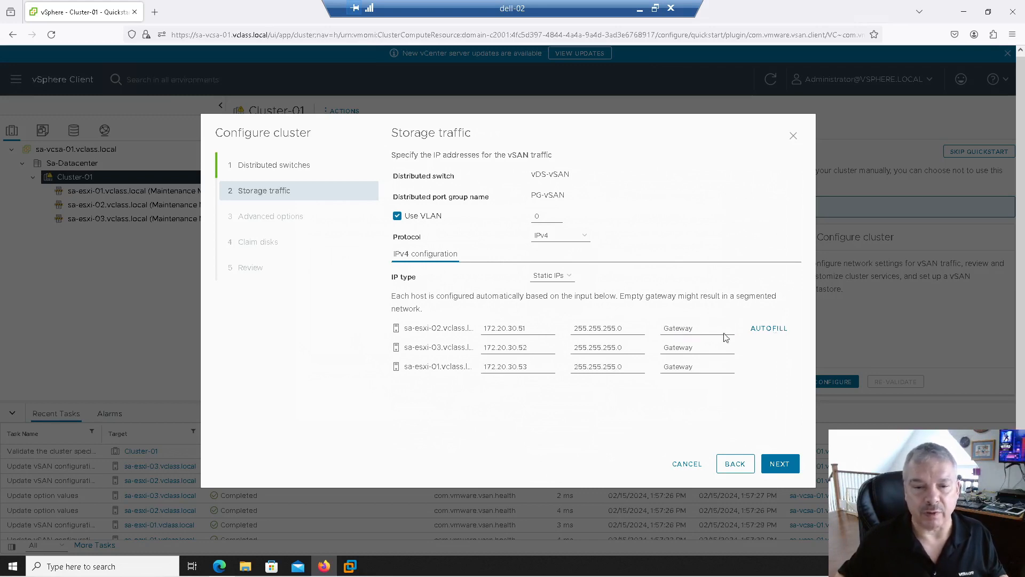
click(529, 330)
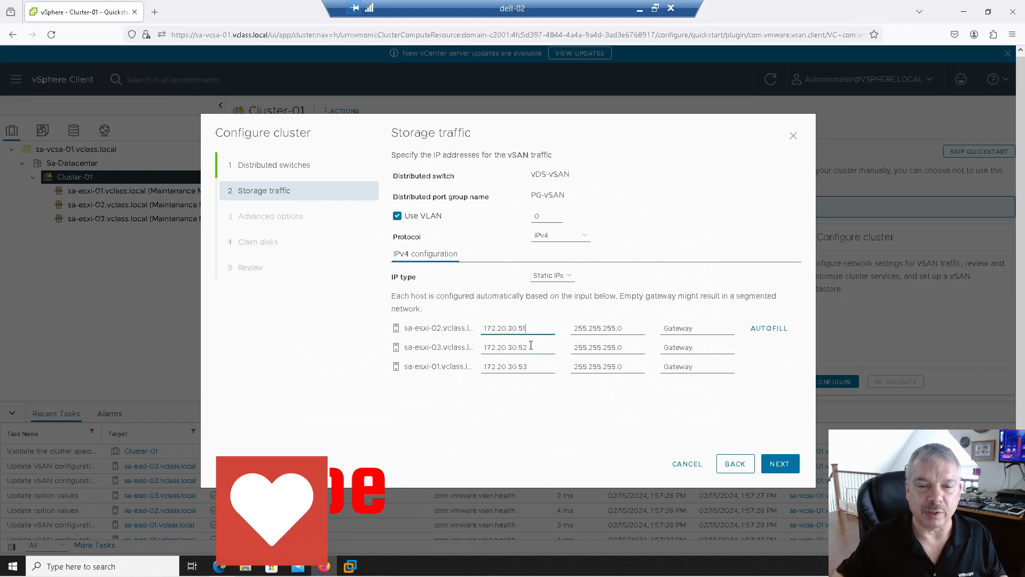
click(531, 348)
click(536, 367)
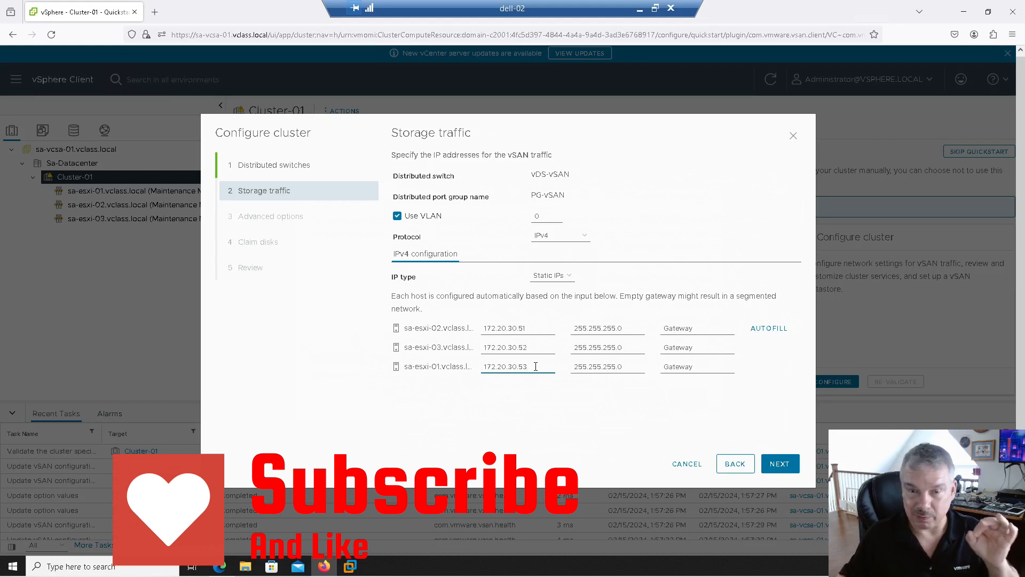
click(777, 463)
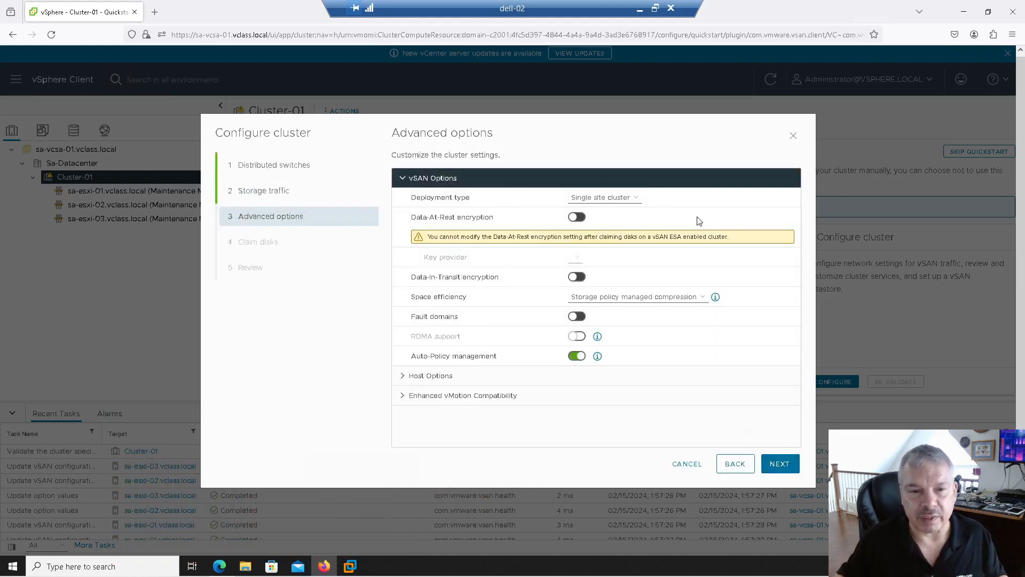
- Examine the deployment type, both encryption settings, the space efficiency choices and the fault domains setting in the vSAN options
click(614, 201)
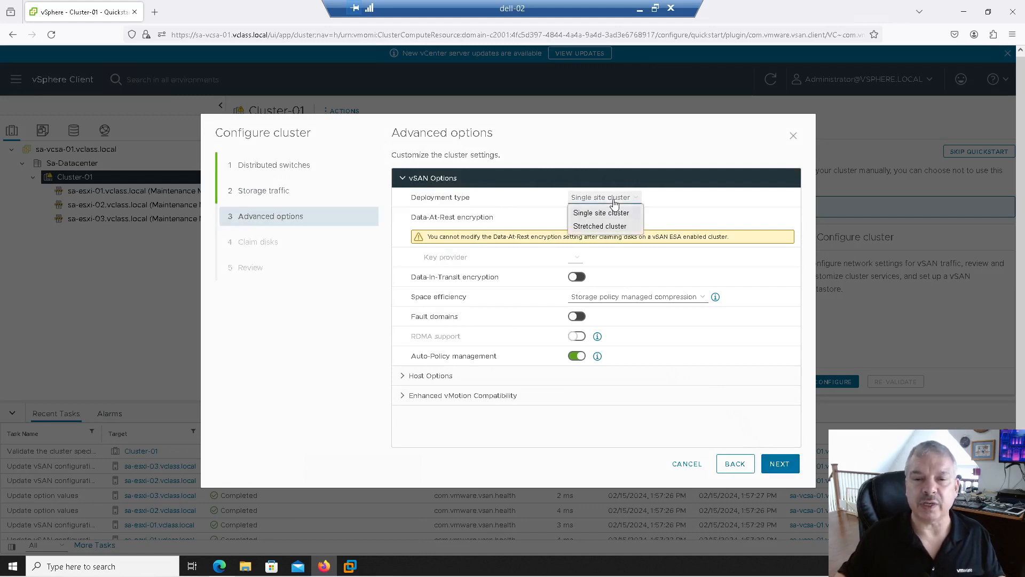
click(614, 201)
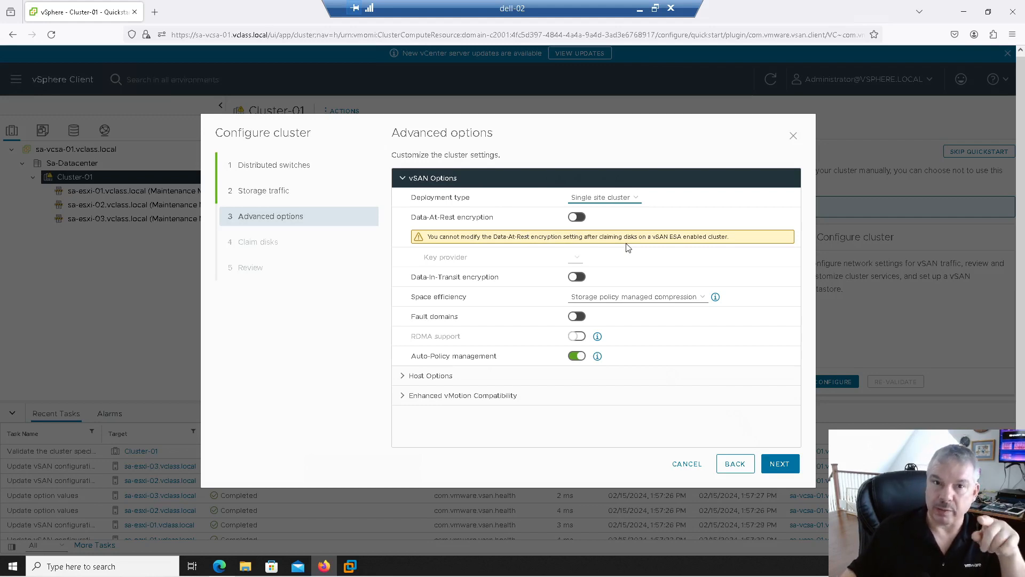
click(581, 217)
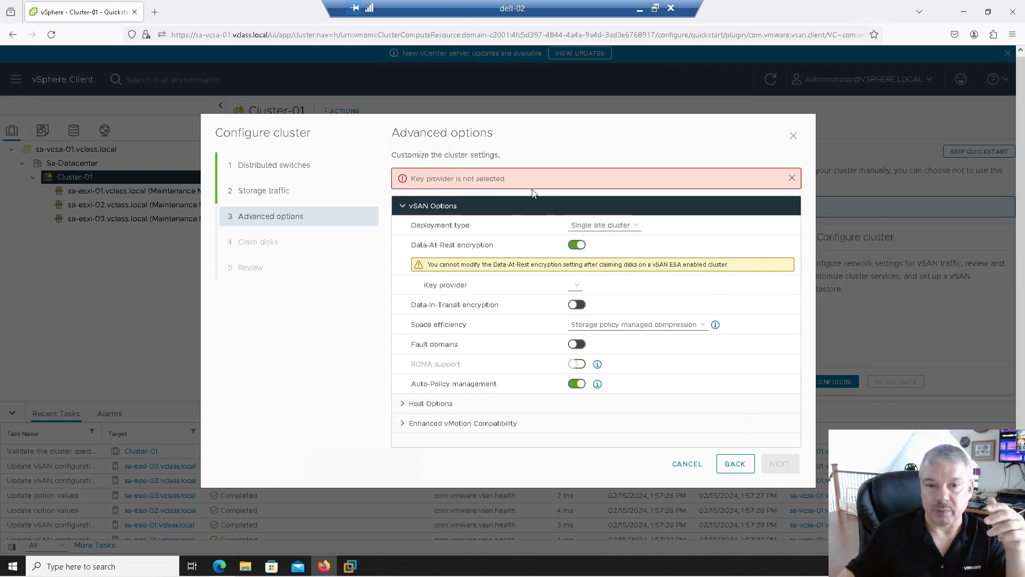
click(573, 245)
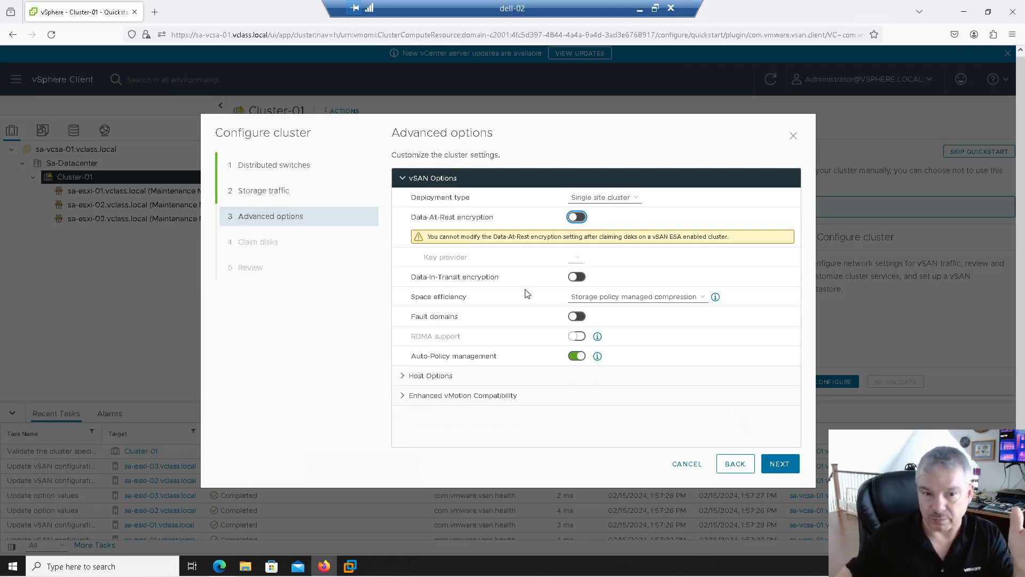
click(579, 278)
click(579, 277)
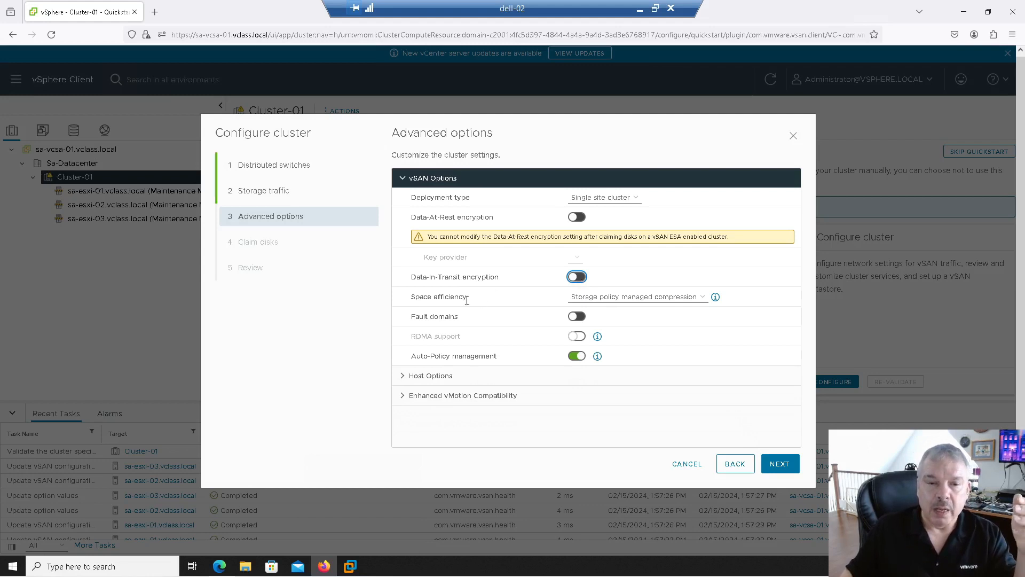
click(582, 298)
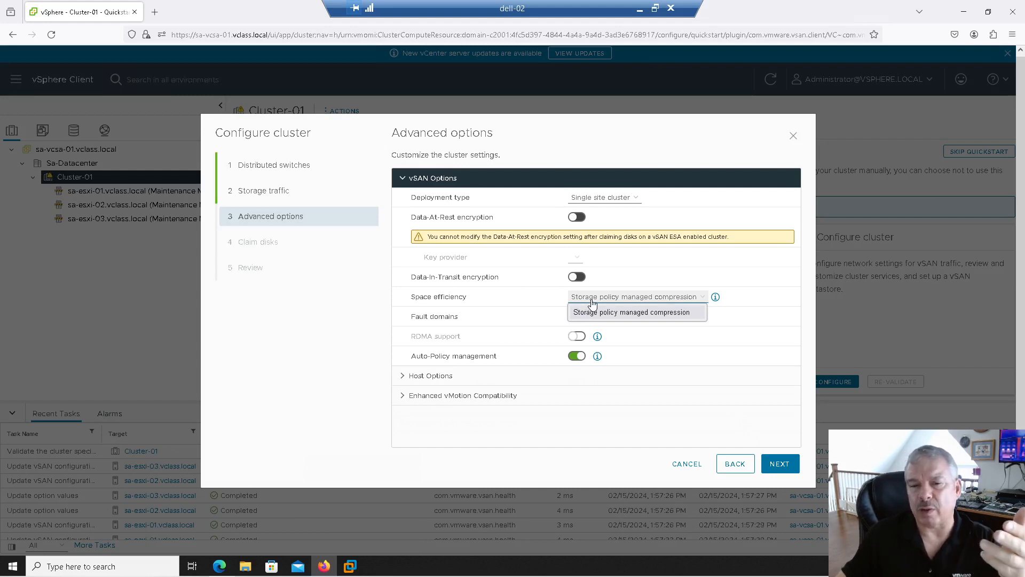
click(592, 303)
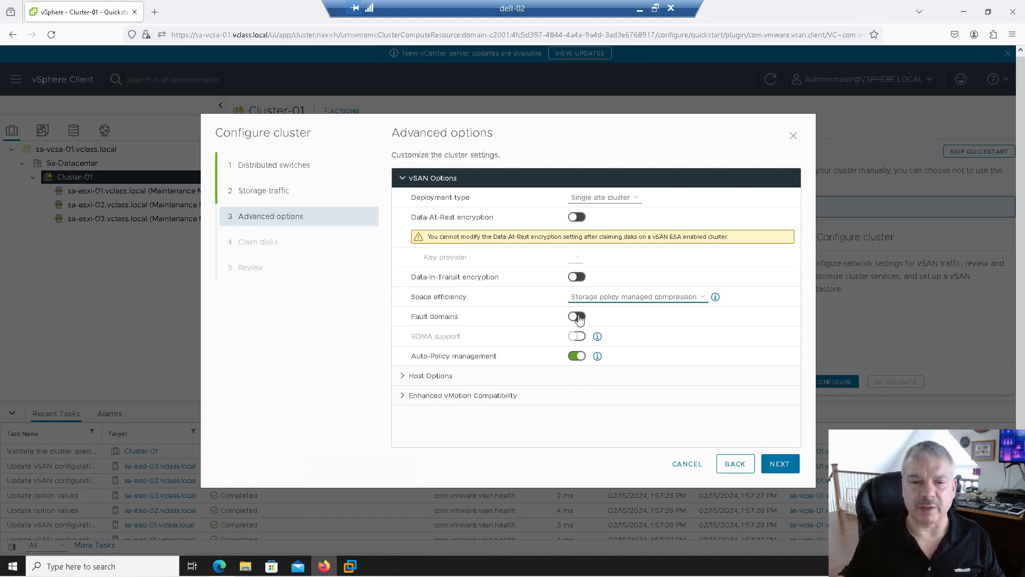
click(577, 317)
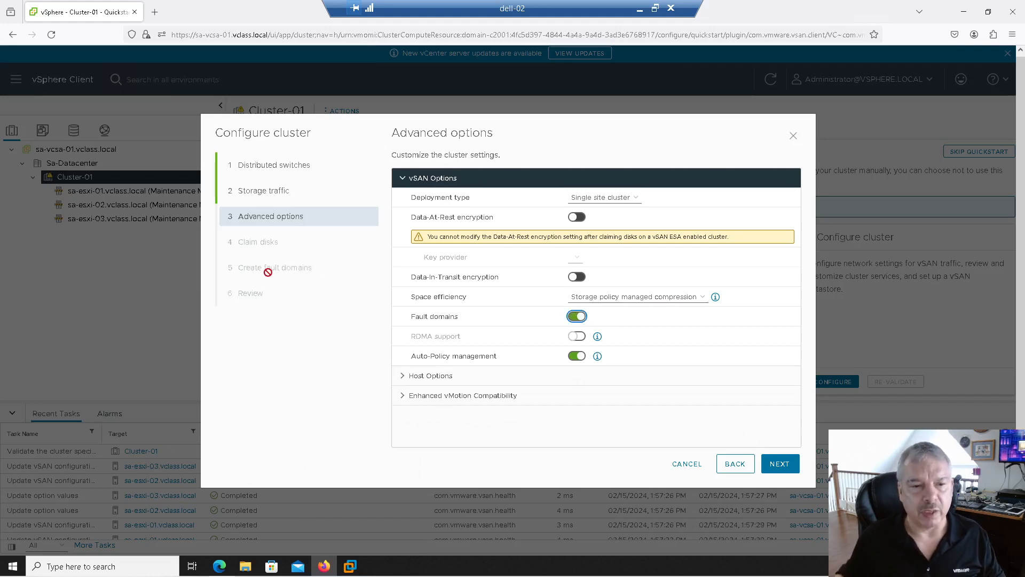
click(574, 319)
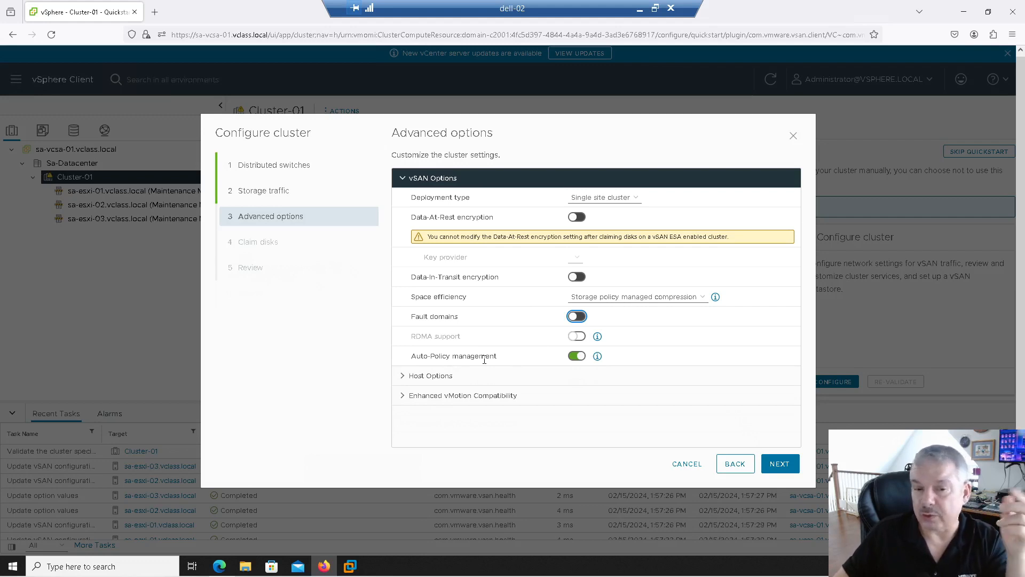
- Read the explanation of Auto-Policy management and turn that option off
click(597, 356)
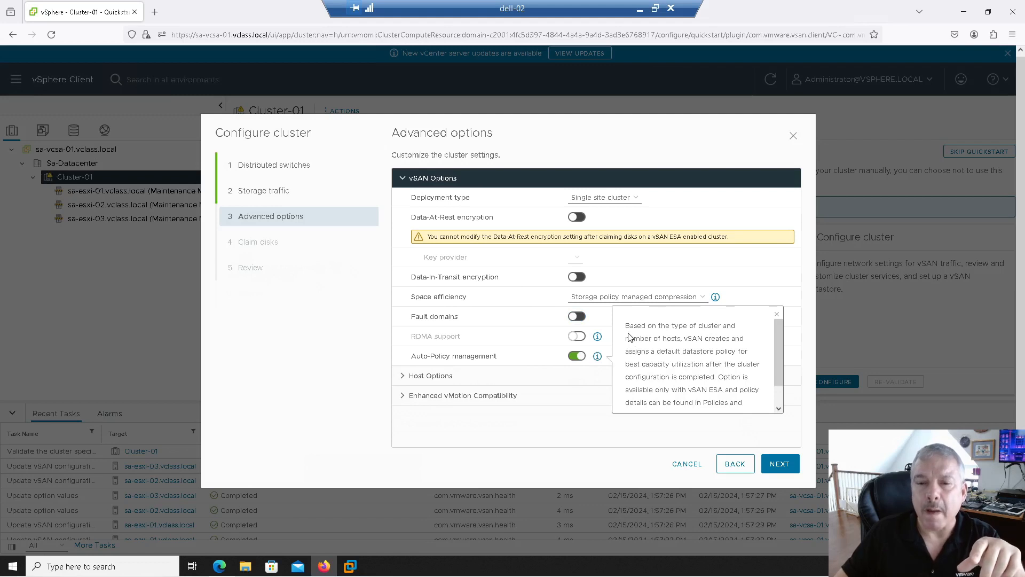
drag(633, 326, 679, 367)
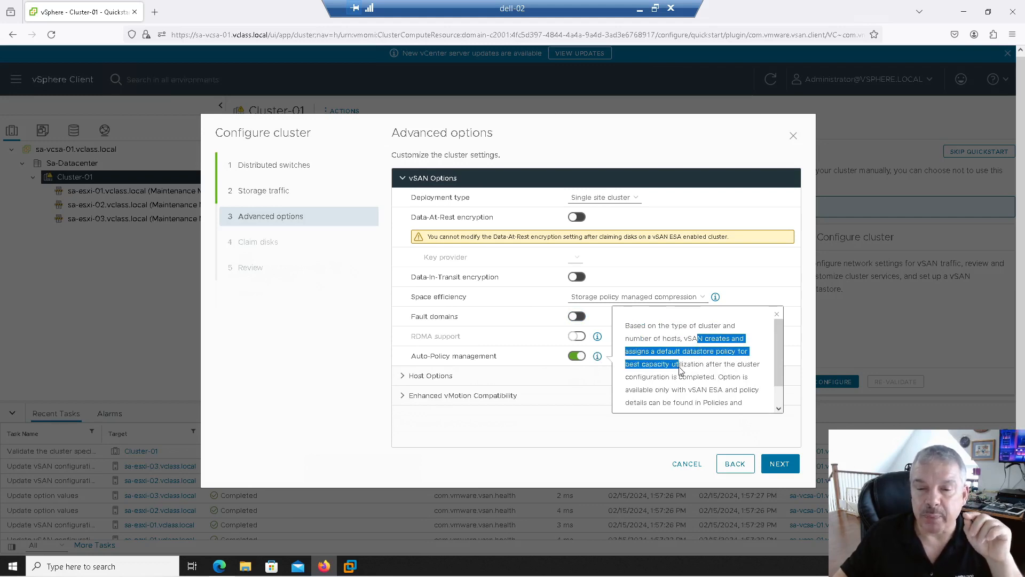
drag(681, 368, 714, 382)
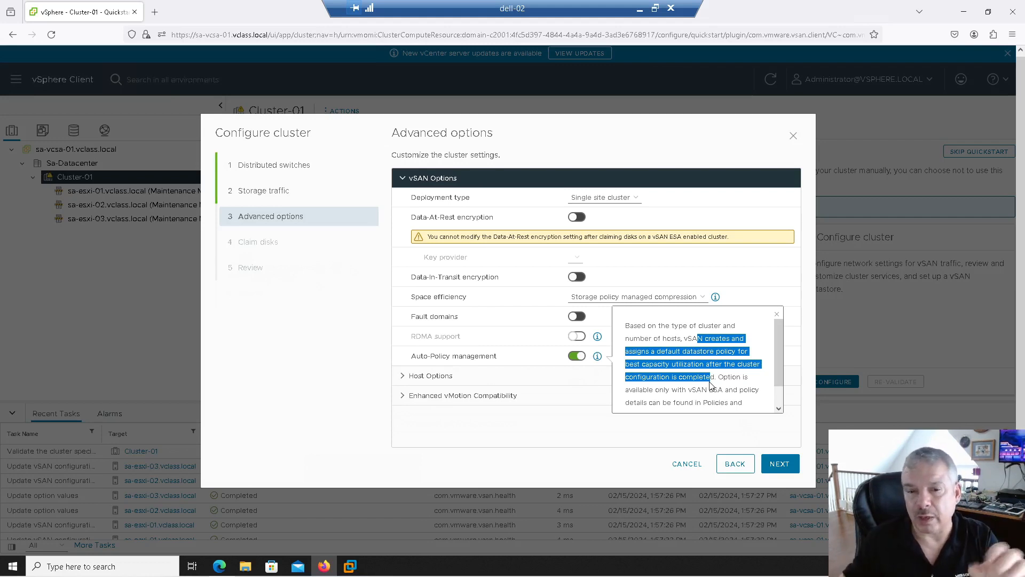
click(580, 363)
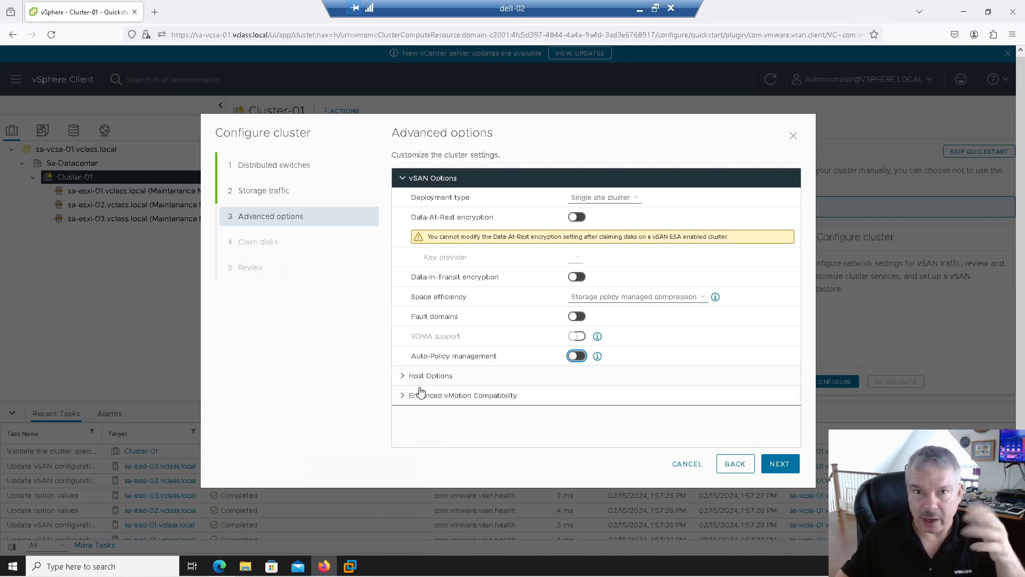
- Review the host options and Enhanced vMotion Compatibility section, return to the vSAN options and continue to disk claiming
click(403, 377)
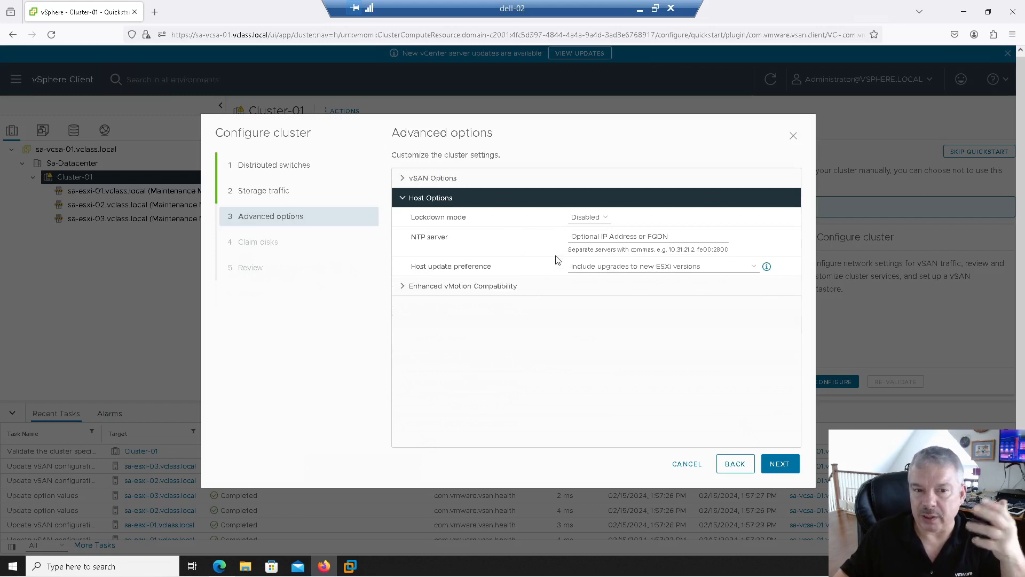
click(404, 286)
click(405, 219)
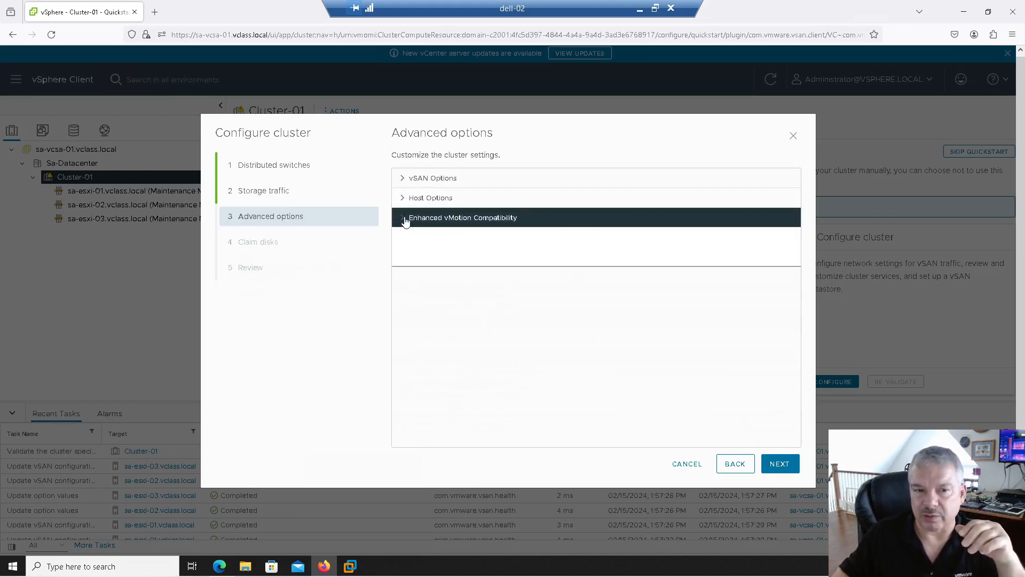
click(404, 177)
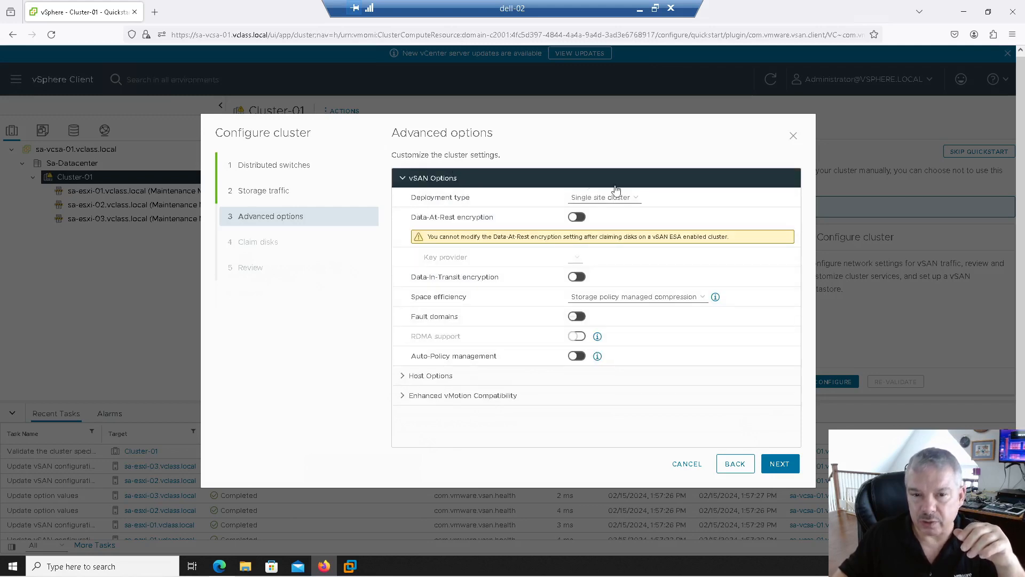
click(779, 463)
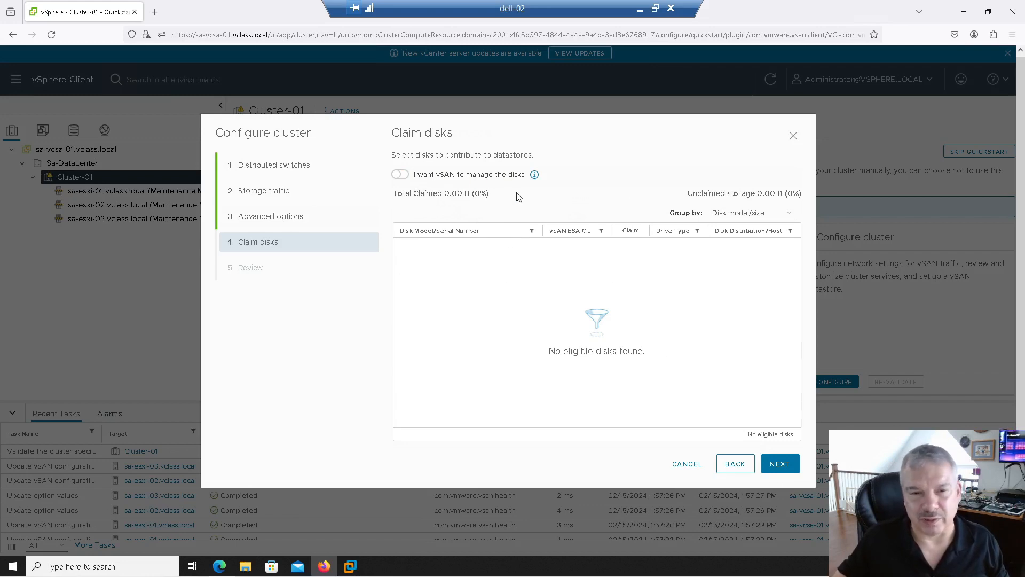
- Read the explanation of letting vSAN manage the disks, and cancel the cluster configuration
click(534, 175)
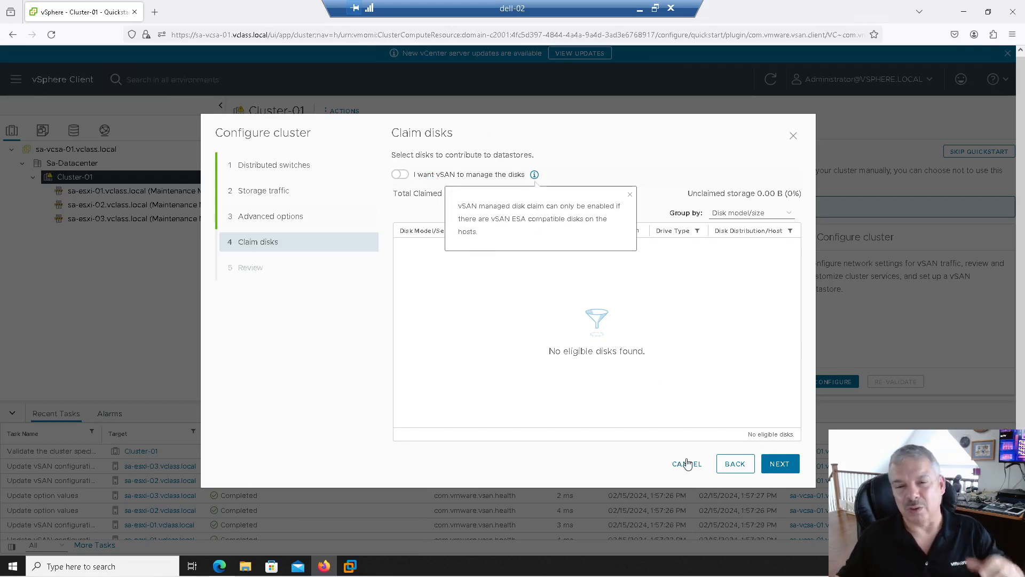
click(565, 311)
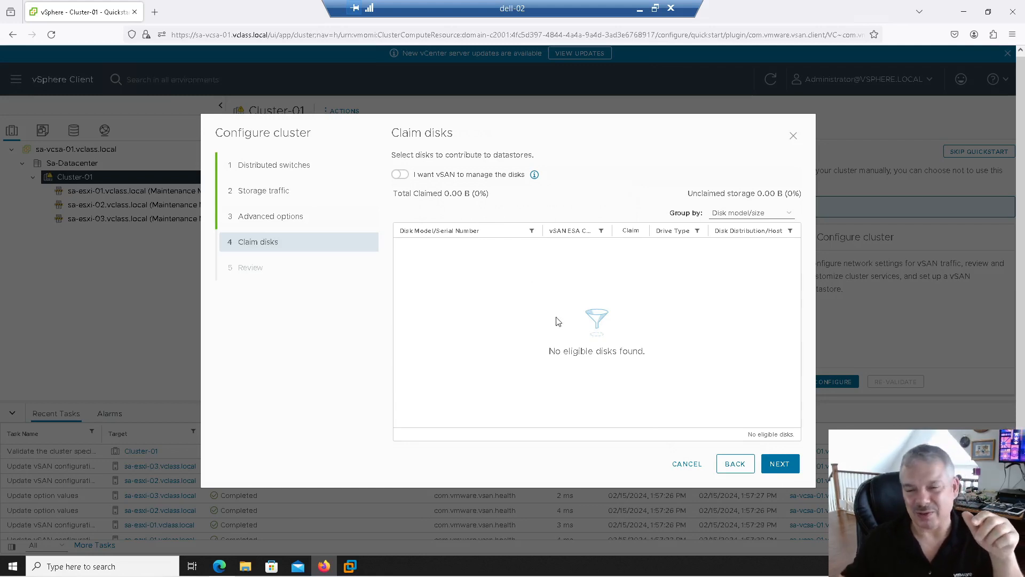
click(684, 462)
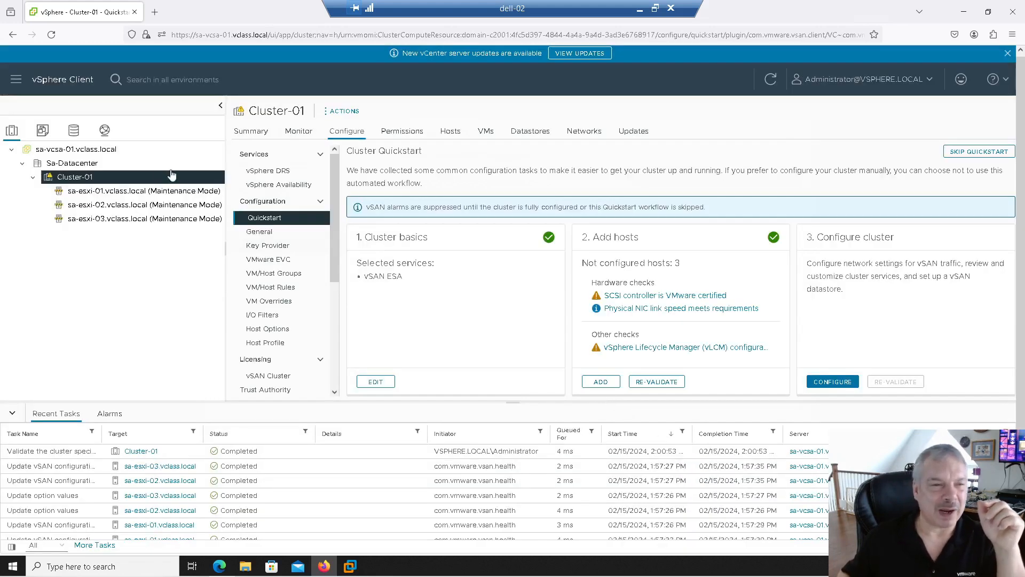
- Open the storage devices of host sa-esxi-01 and examine the drive type of each disk
click(156, 196)
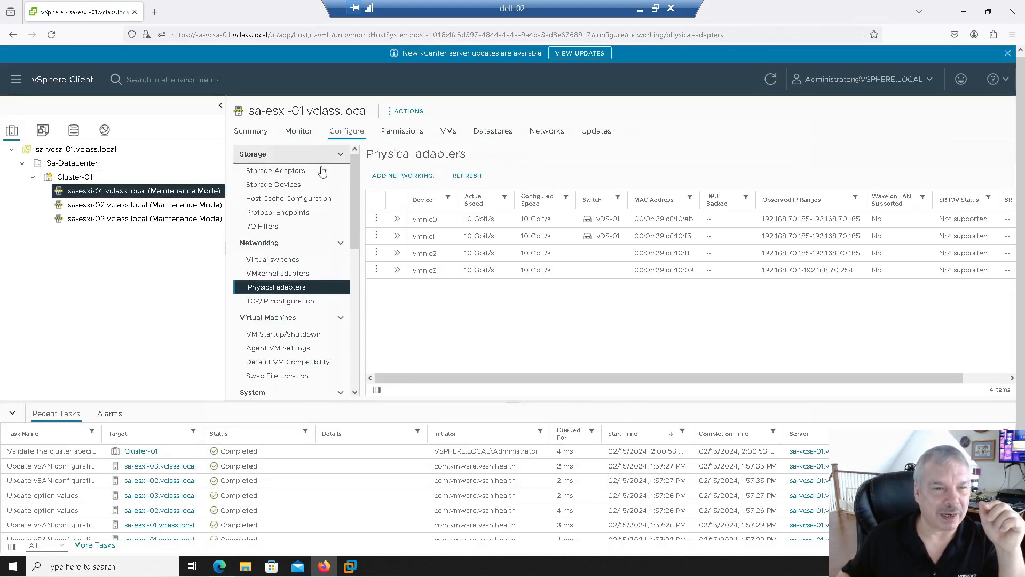
click(277, 187)
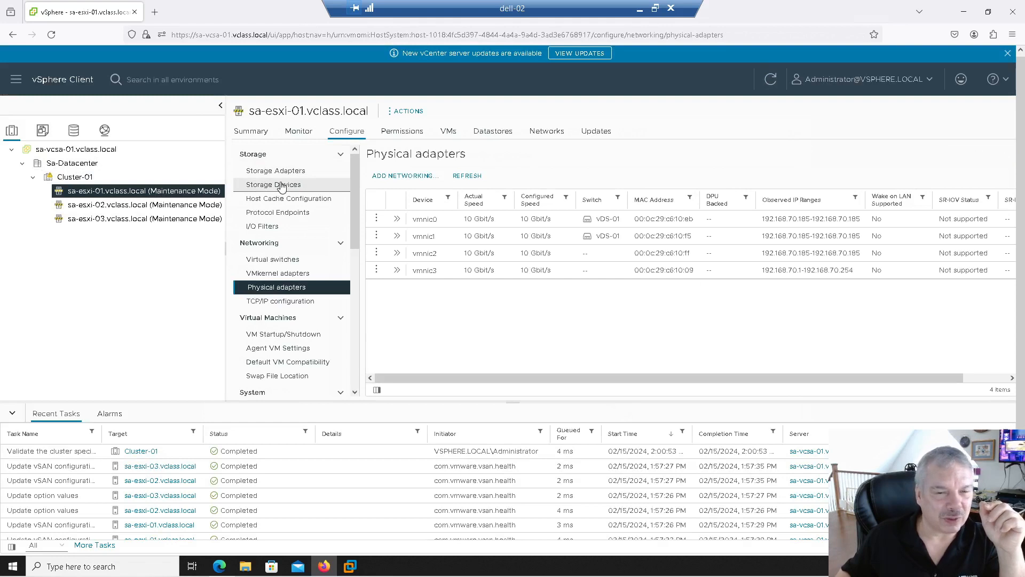
click(12, 414)
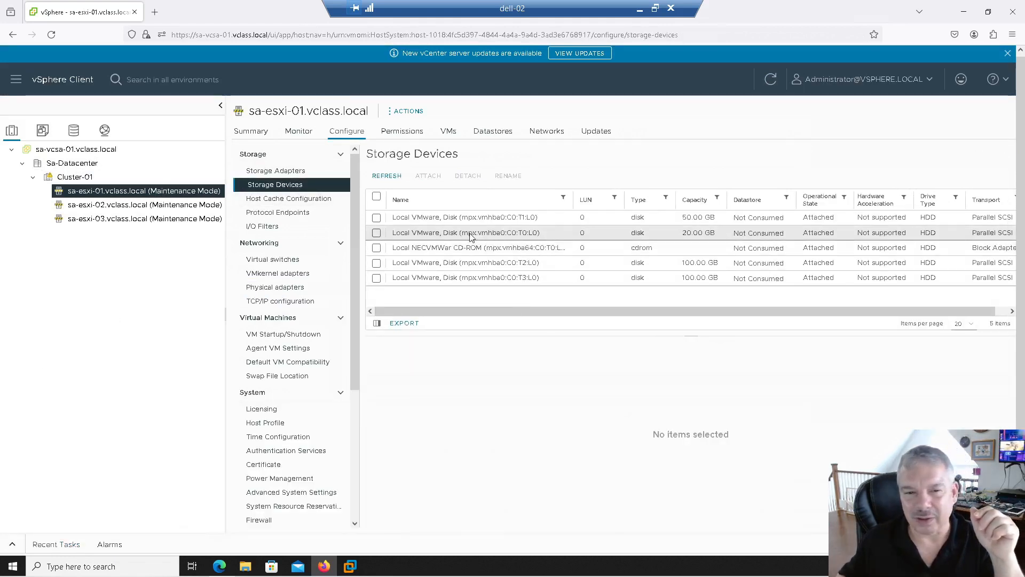
click(931, 215)
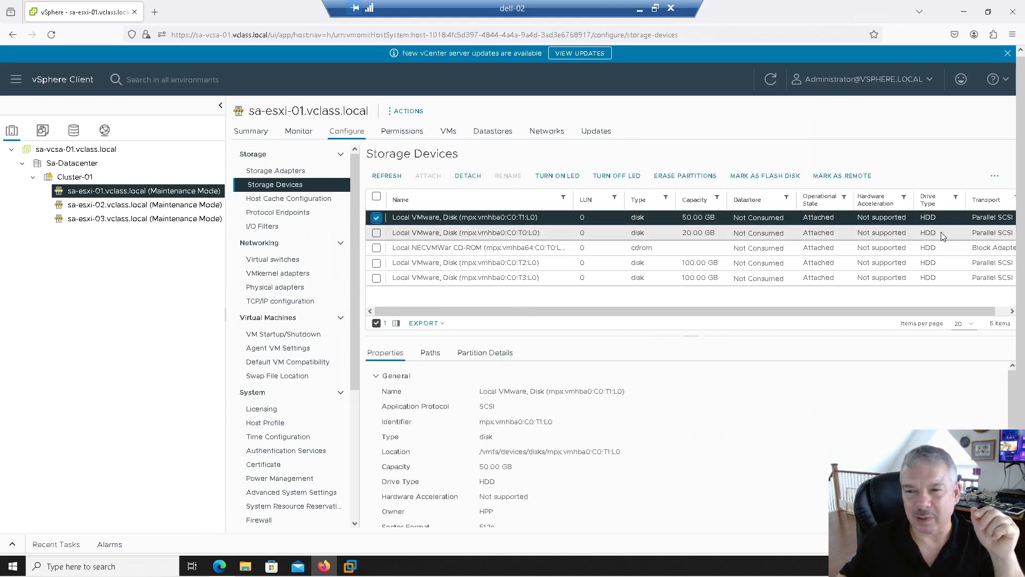
ctrl+click(941, 233)
ctrl+click(941, 249)
ctrl+click(929, 263)
ctrl+click(928, 278)
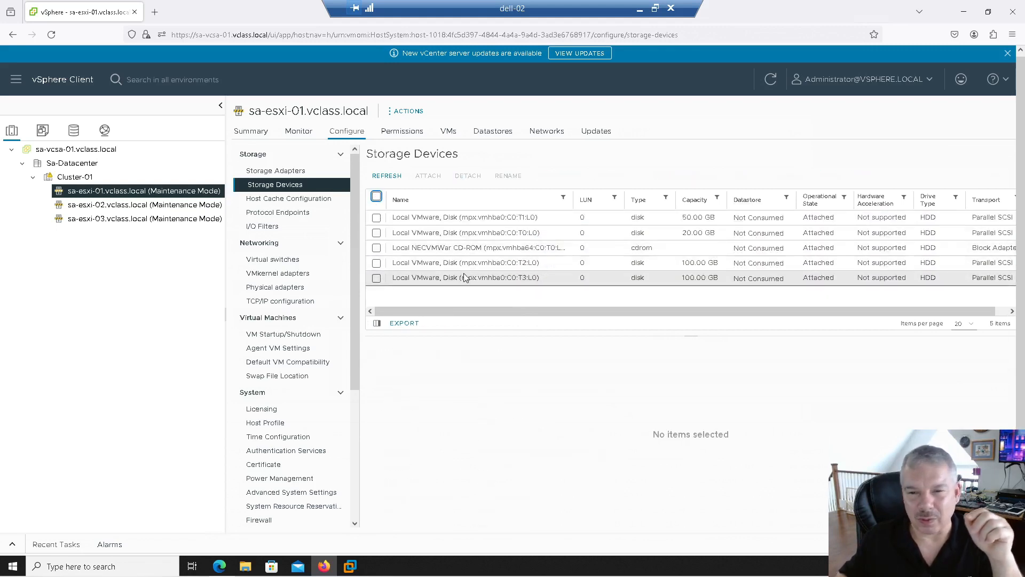
- Mark the 50 GB disk and both 100 GB disks of sa-esxi-01 as flash disks, leaving out the 20 GB disk and CD-ROM
click(376, 218)
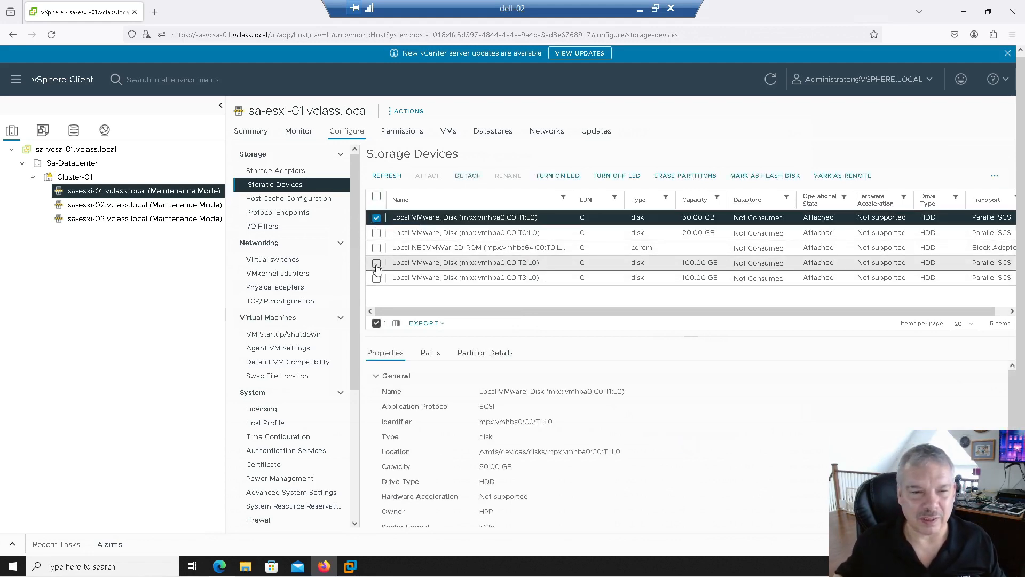
shift+click(376, 277)
click(377, 264)
click(377, 248)
click(377, 234)
click(377, 264)
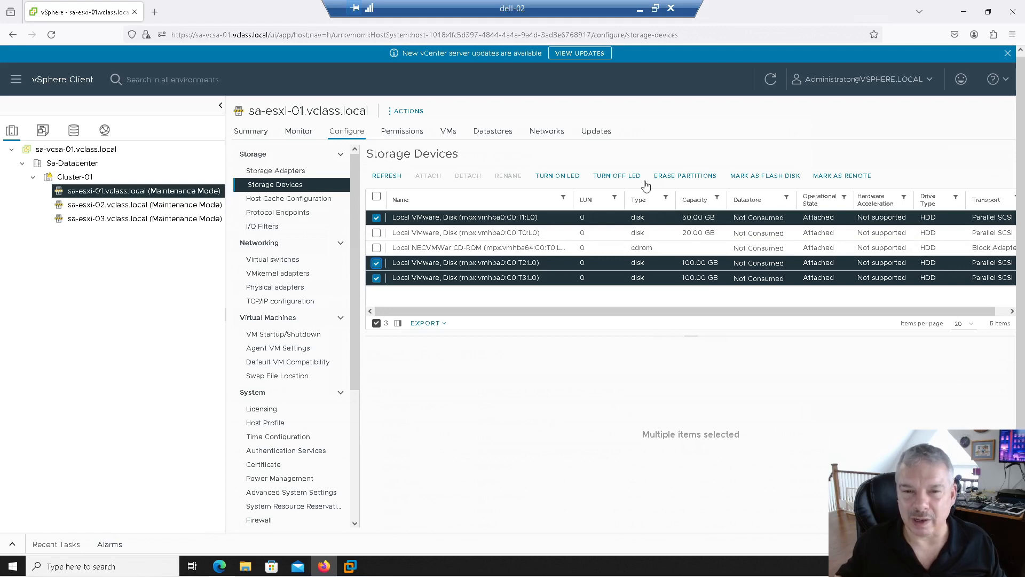
click(780, 180)
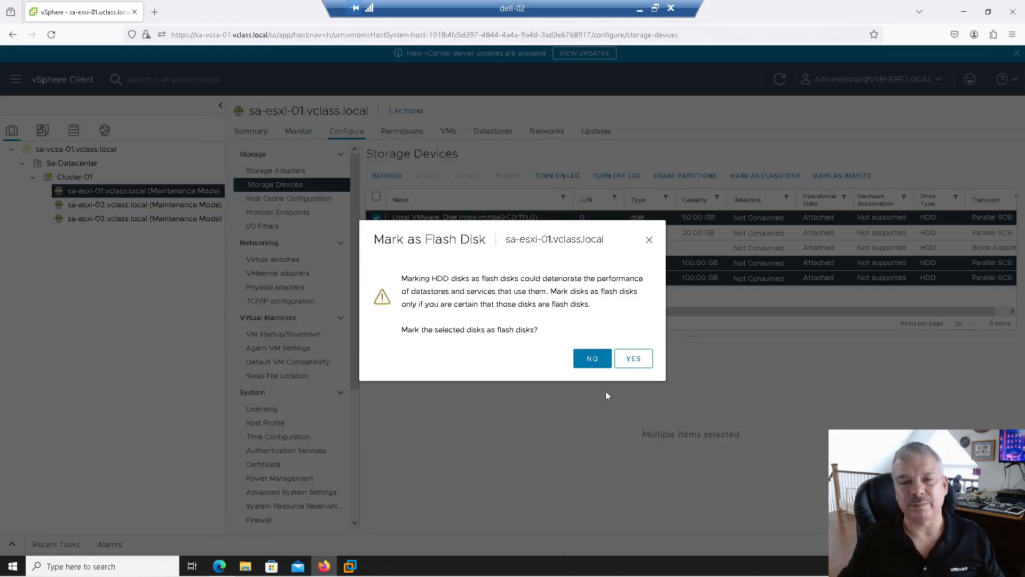
click(636, 359)
- Mark the 50 GB disk and both 100 GB disks of host sa-esxi-02 as flash disks
click(122, 208)
click(376, 218)
shift+click(376, 263)
click(377, 277)
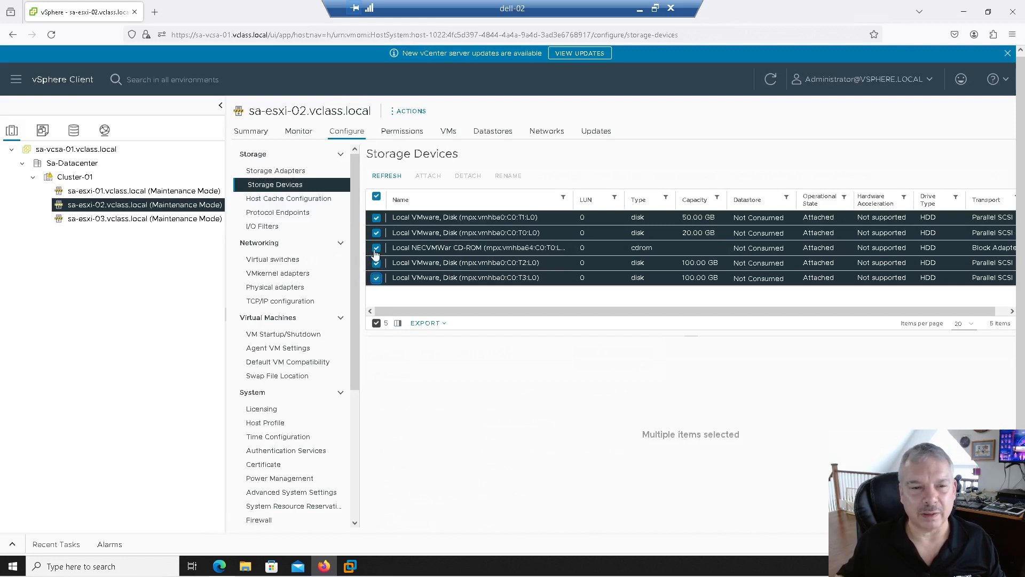
click(376, 248)
click(377, 233)
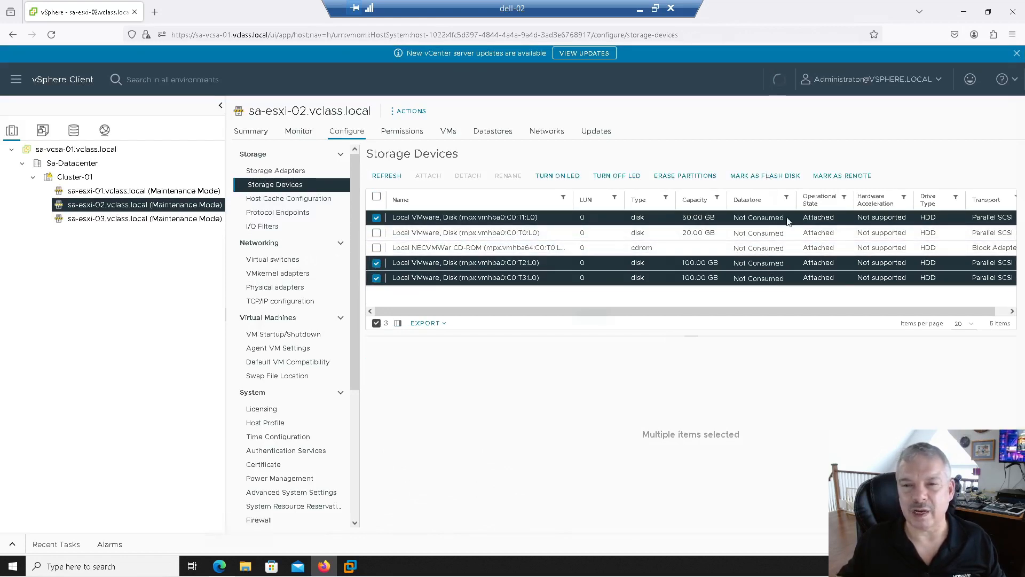
click(768, 176)
click(637, 358)
- Mark the 50 GB disk and both 100 GB disks of host sa-esxi-03 as flash disks
click(202, 218)
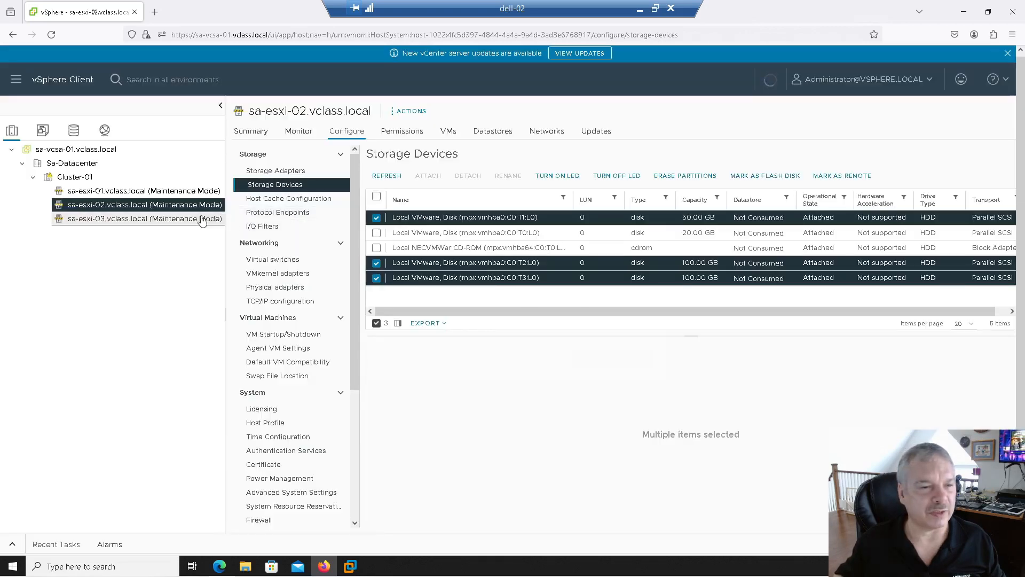
click(376, 217)
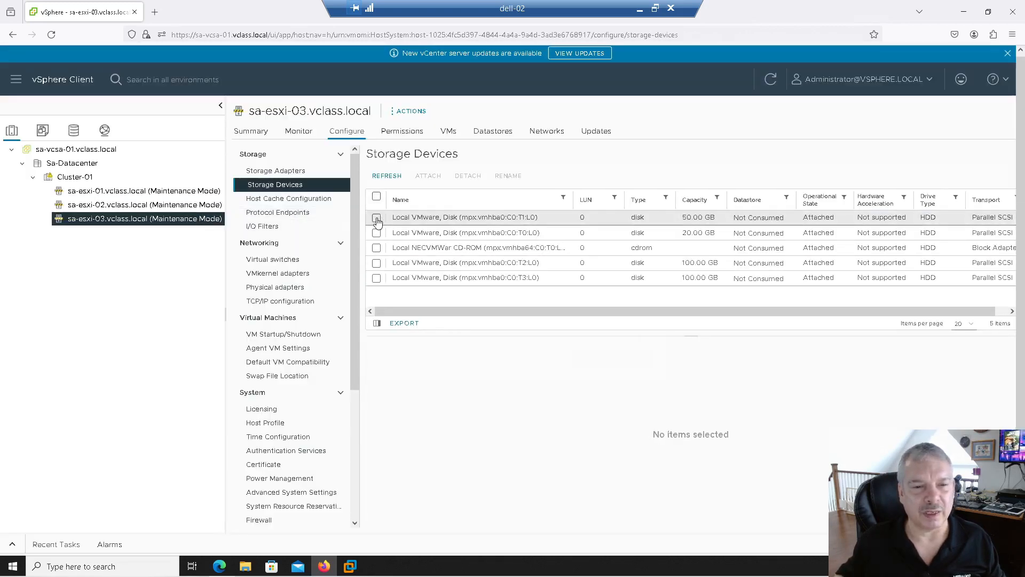
shift+click(375, 263)
click(376, 278)
click(376, 248)
click(377, 233)
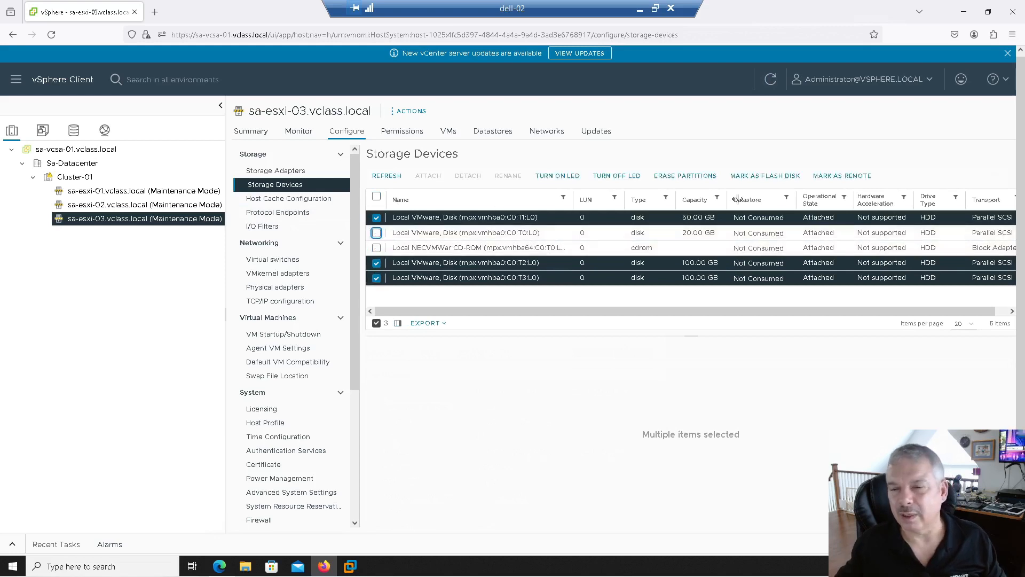
click(764, 176)
click(640, 363)
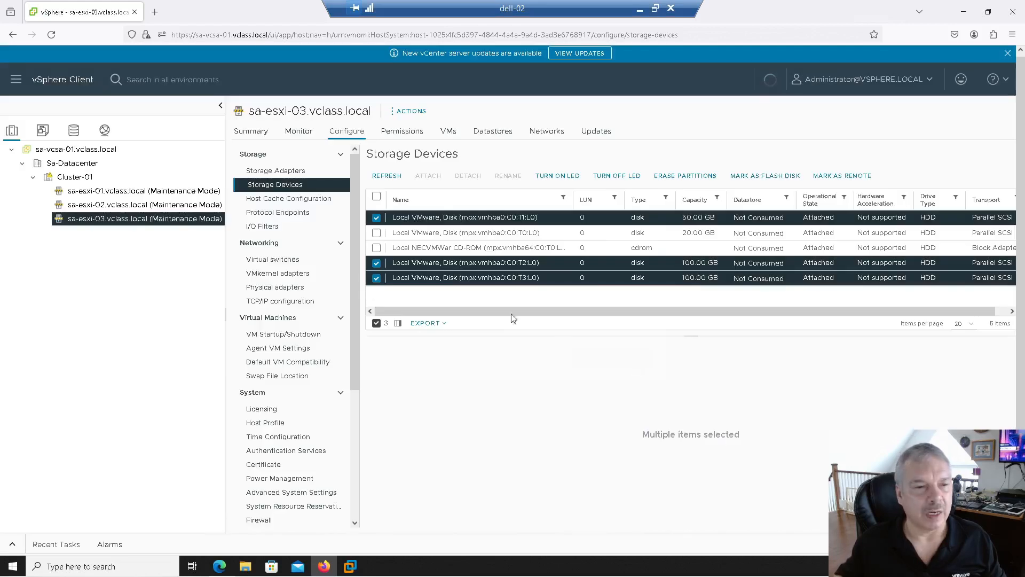
- Check the drive types of the storage devices on hosts sa-esxi-01 and sa-esxi-02
click(163, 193)
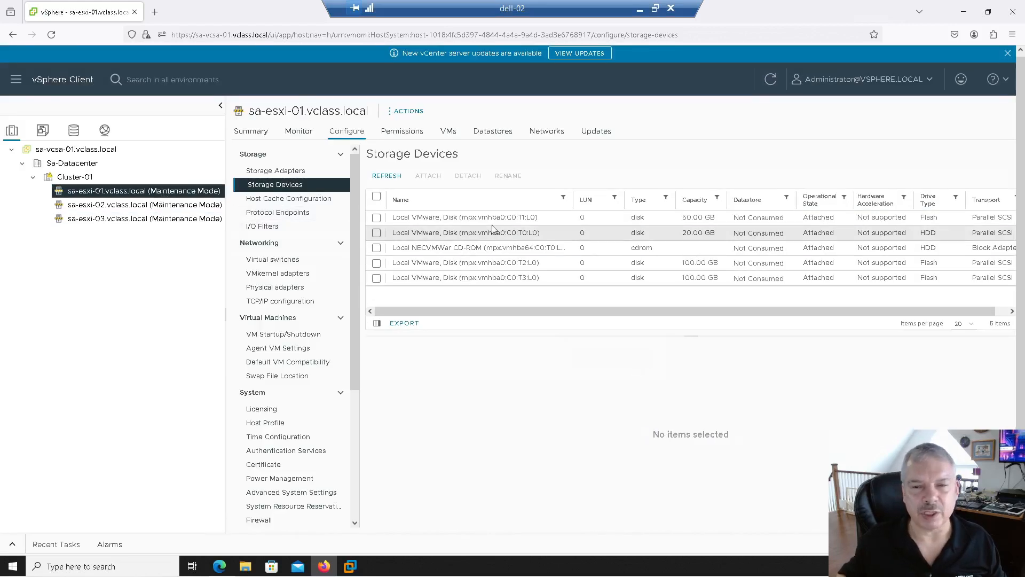
click(938, 222)
shift+click(927, 278)
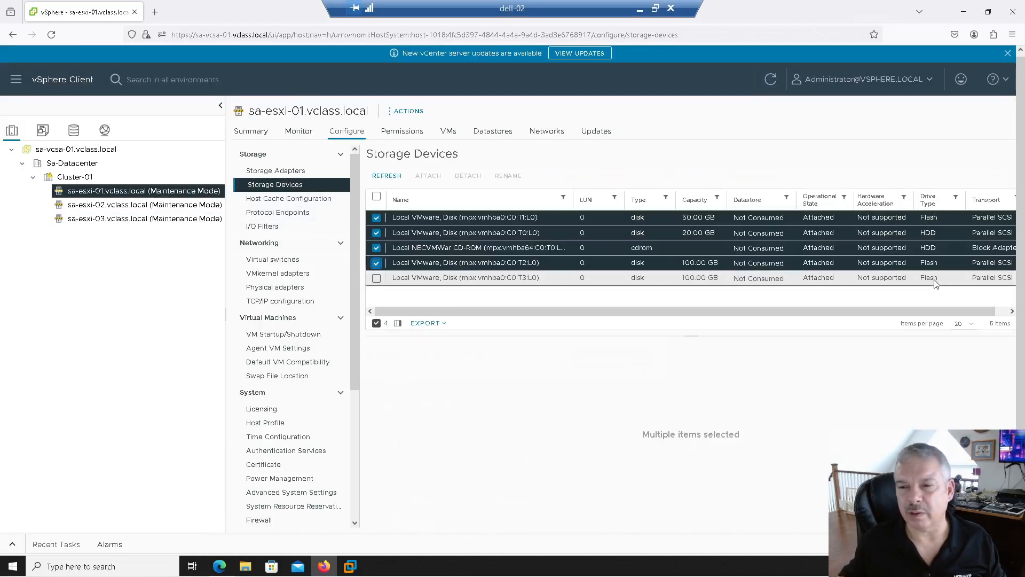
click(116, 206)
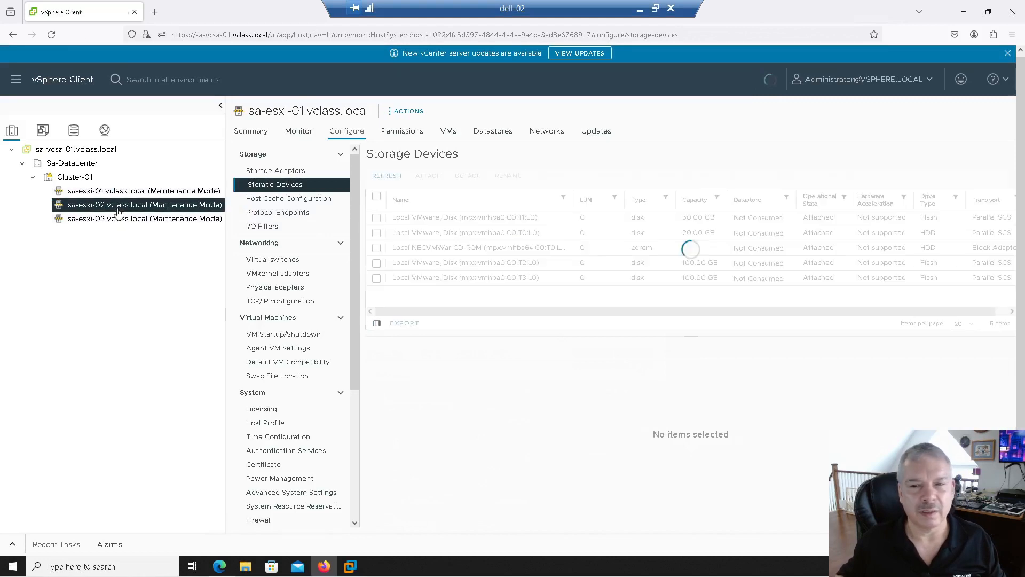
click(830, 217)
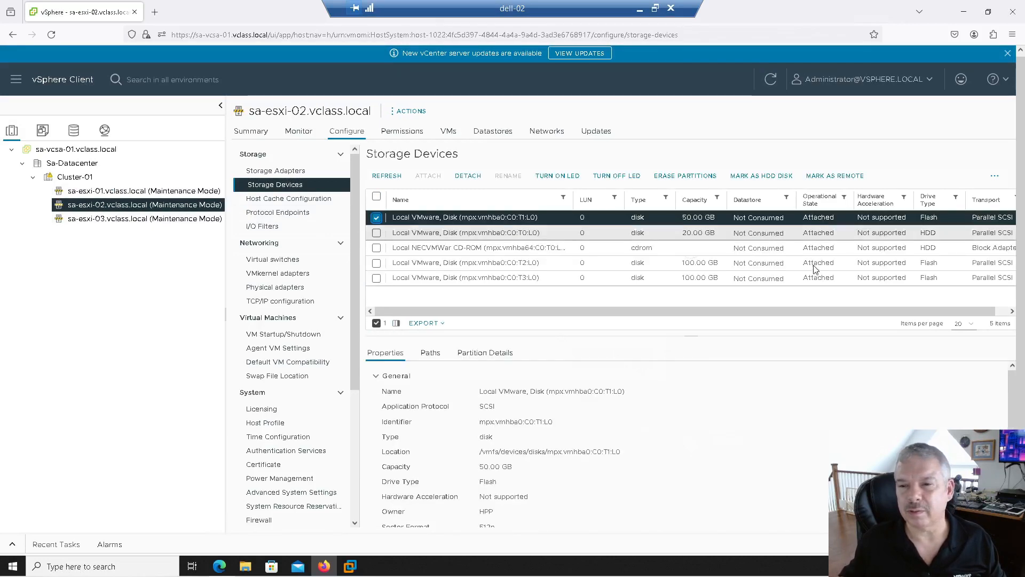
shift+click(816, 263)
shift+click(815, 282)
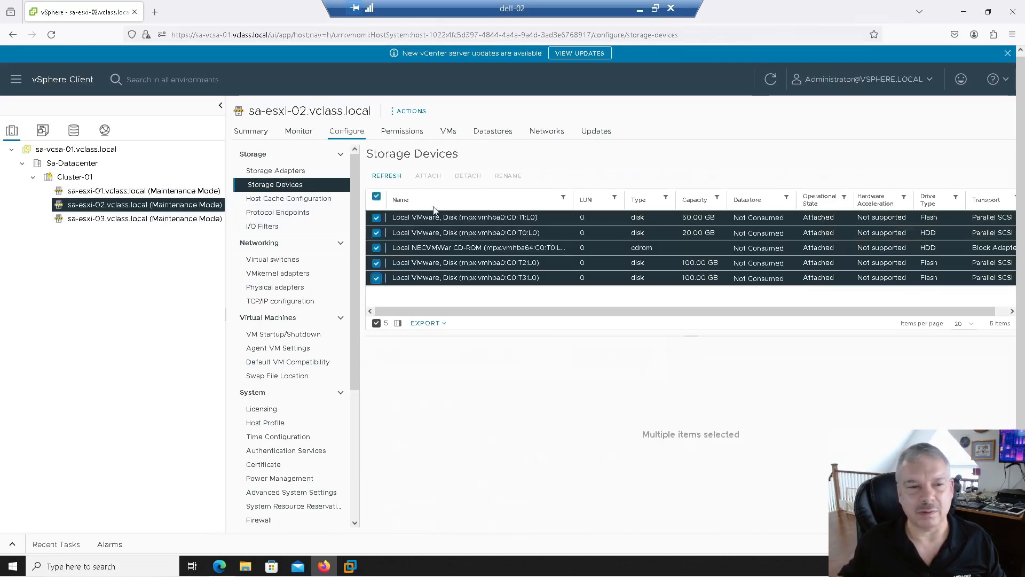
- Check the drive types of the storage devices on sa-esxi-03 and clear the disk selection
click(139, 219)
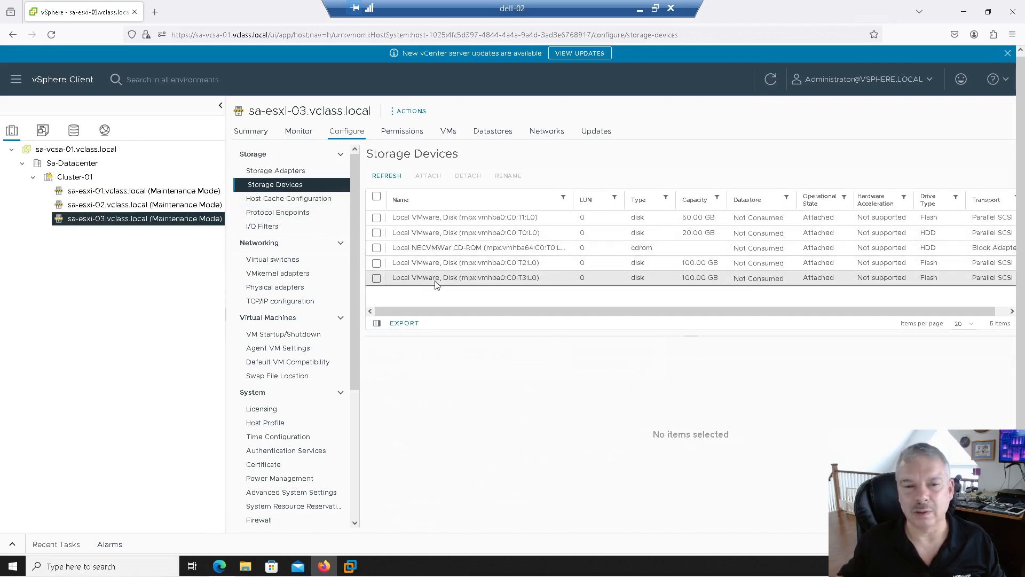
click(376, 263)
click(377, 277)
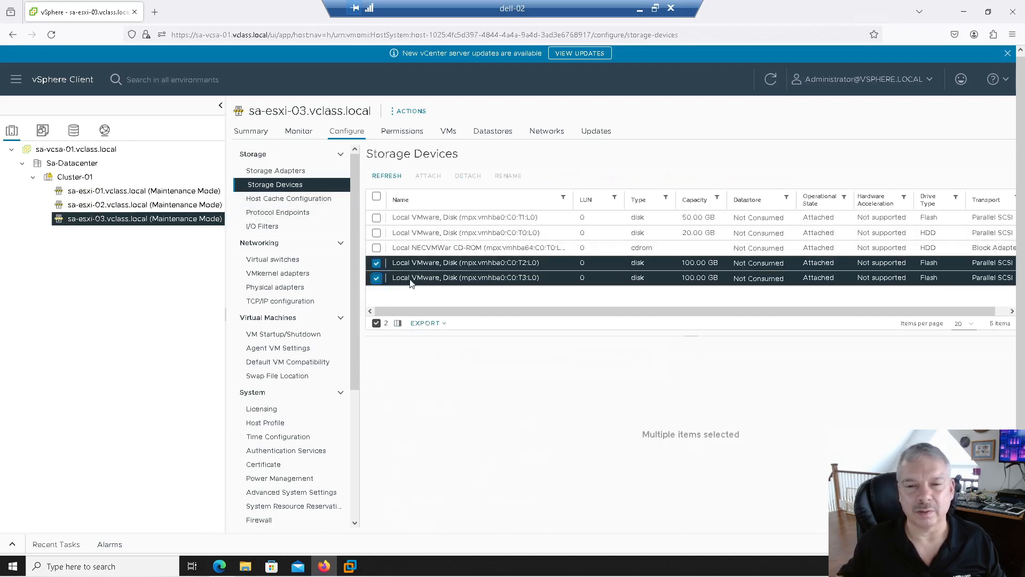
shift+click(424, 221)
click(423, 232)
click(425, 248)
click(421, 216)
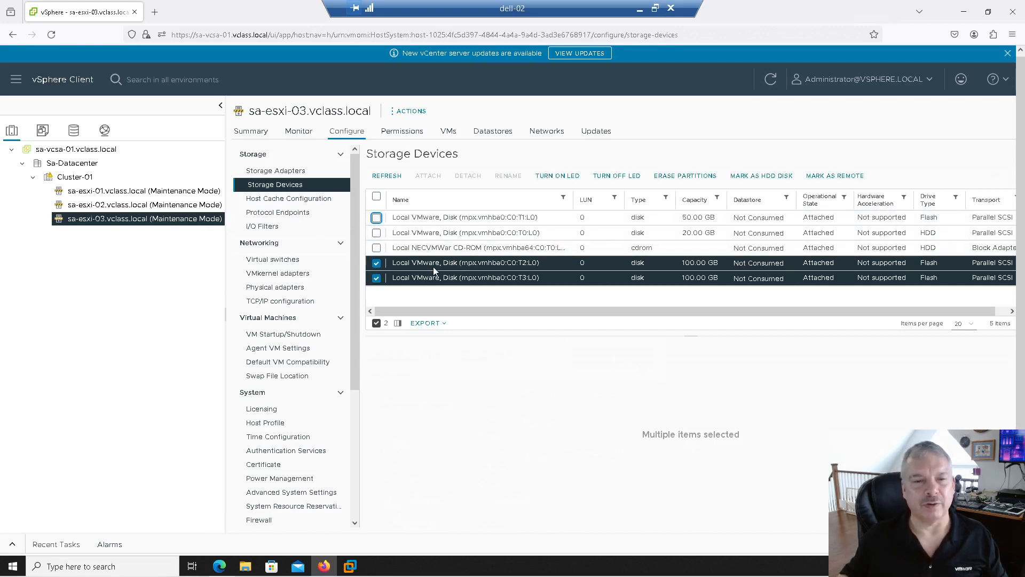
click(435, 263)
click(443, 277)
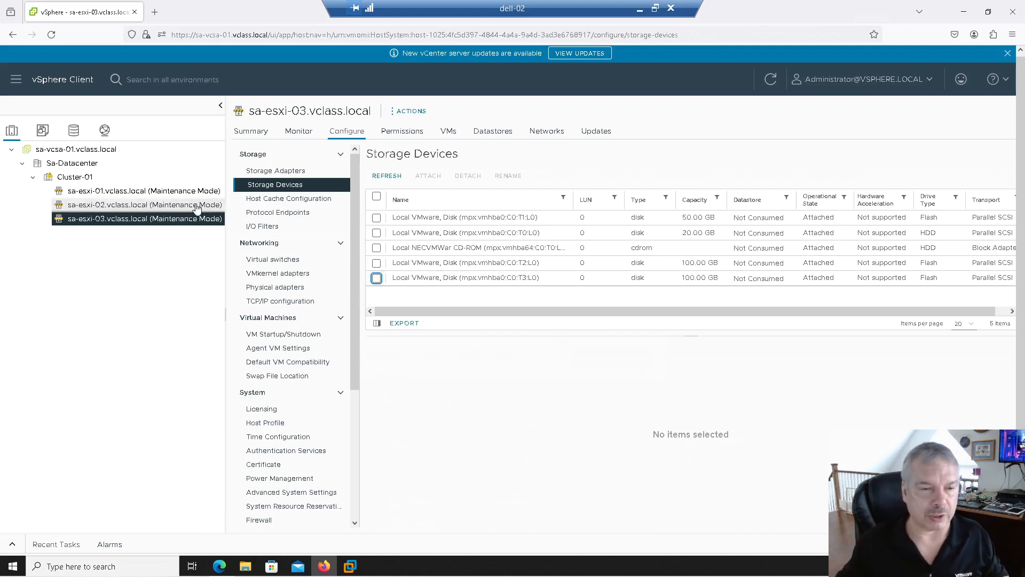
- Open the cluster configuration wizard from Cluster-01's Quickstart and name the distributed switch vDS-vSAN
click(71, 179)
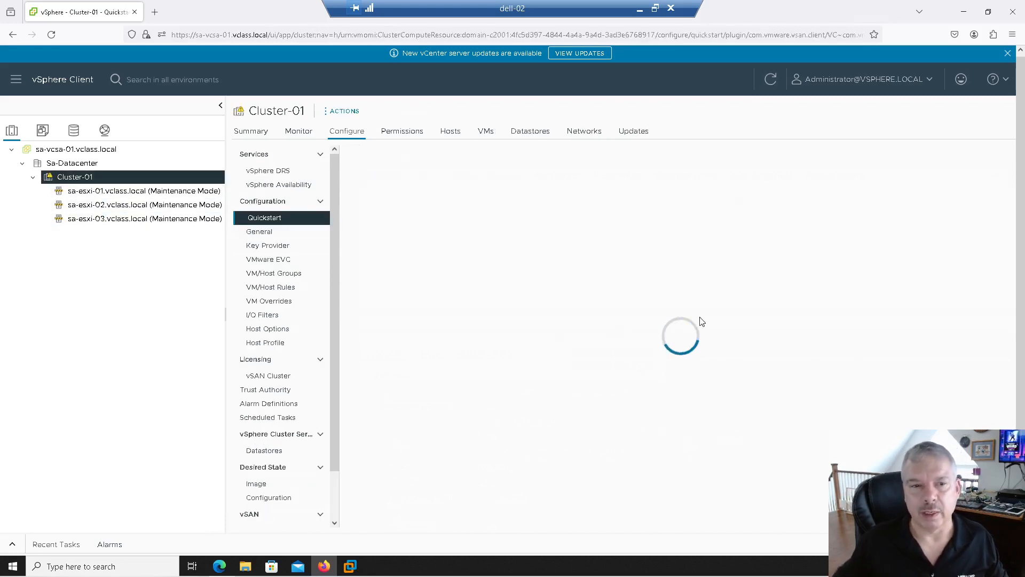
click(850, 382)
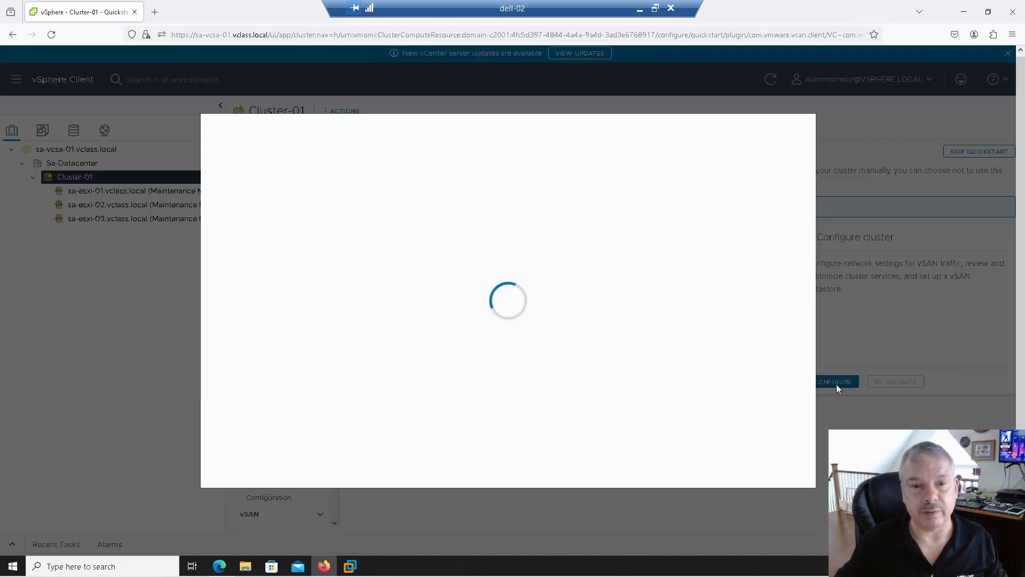
drag(427, 343, 357, 341)
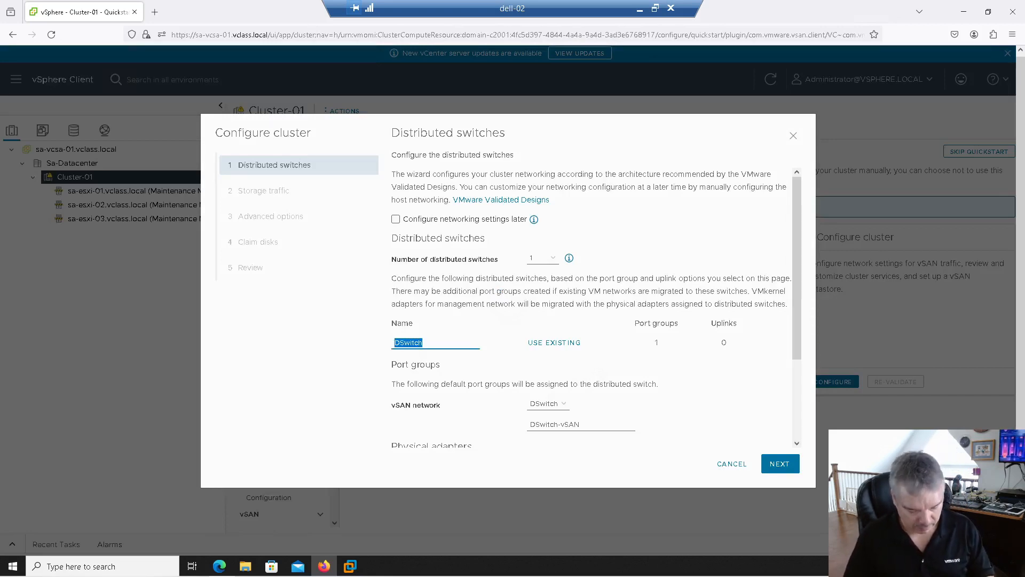
text(vSA-)
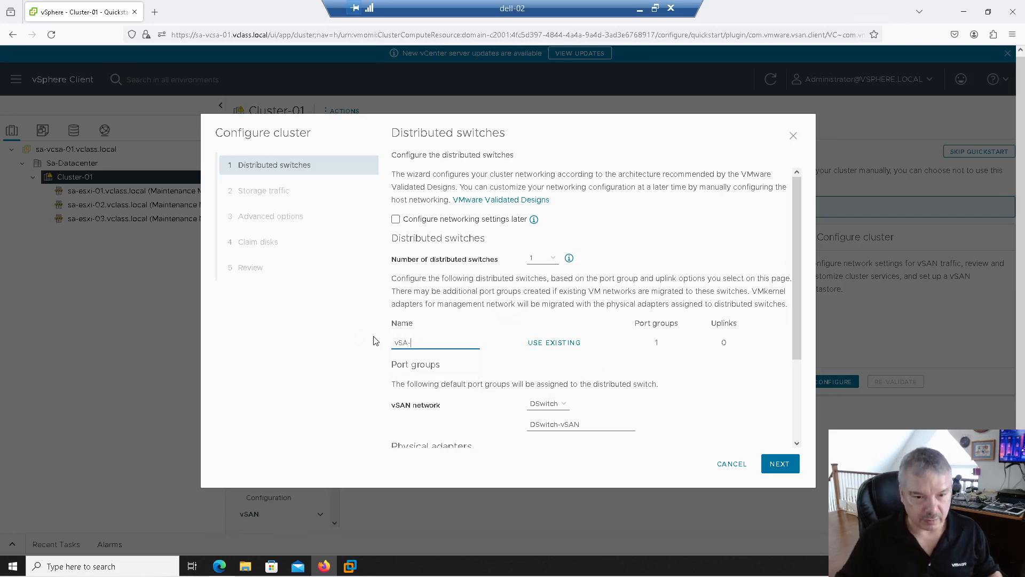
key(BackSpace)
key(BackSpace)
key(BackSpace)
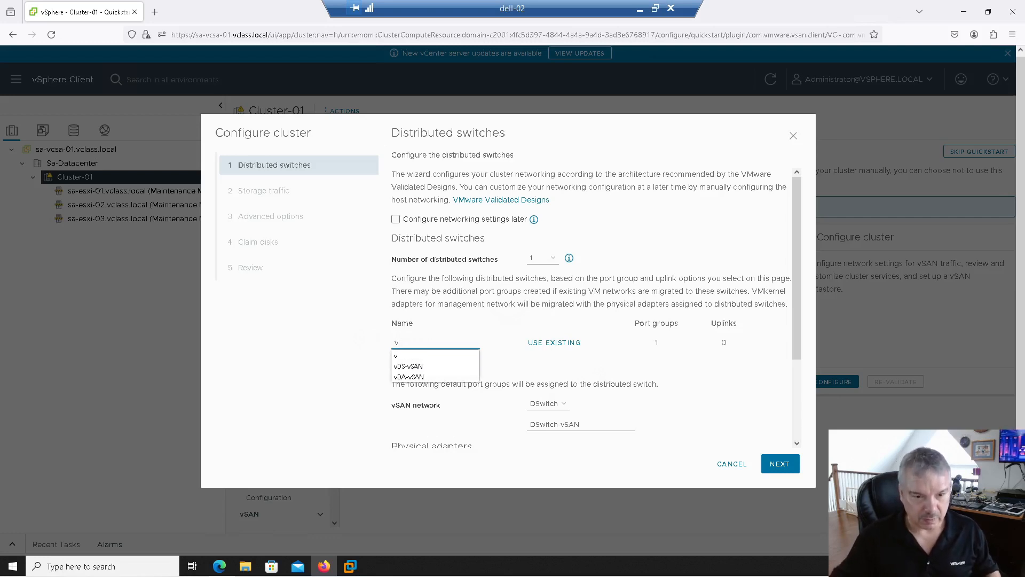
click(414, 366)
- Assign the vSAN network to switch vDS-vSAN and name its port group PG-vSAN
click(550, 404)
click(548, 419)
click(550, 424)
drag(595, 423, 516, 424)
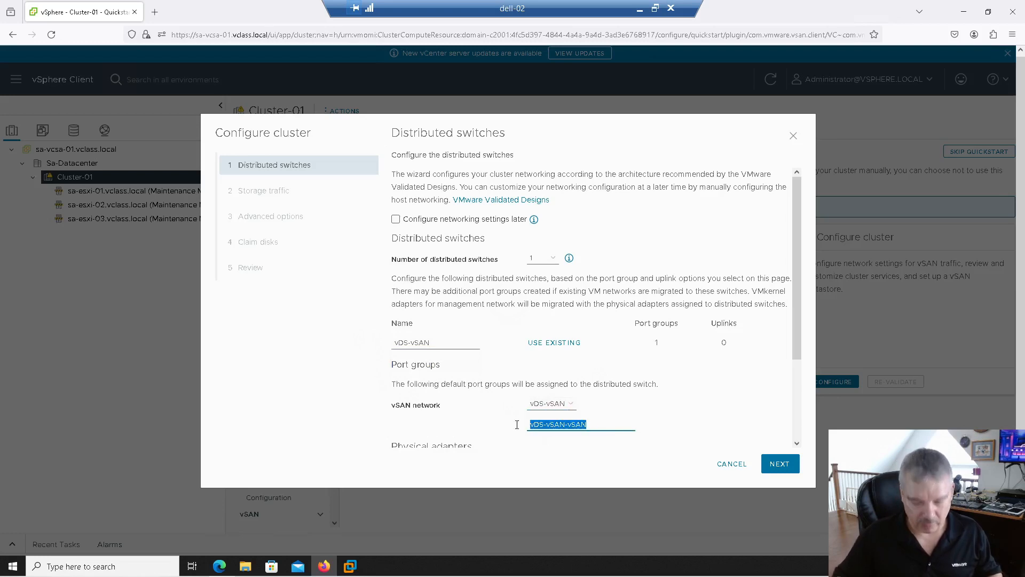
text(PG-vS)
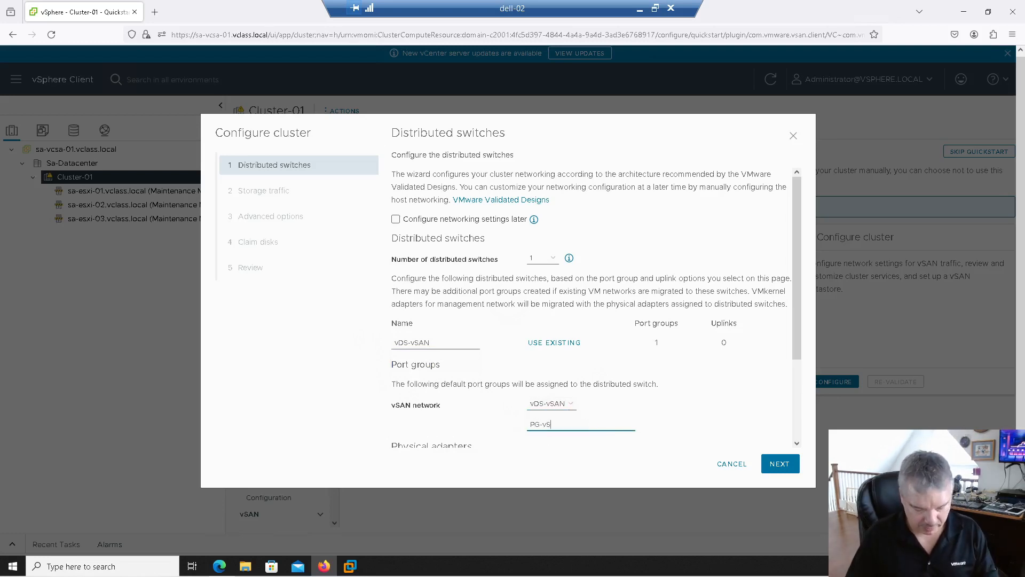
- Assign physical adapters vmnic2 and vmnic3 to vDS-vSAN and proceed to the storage traffic settings
scroll(508, 447, down, 2)
click(545, 419)
click(542, 448)
click(542, 442)
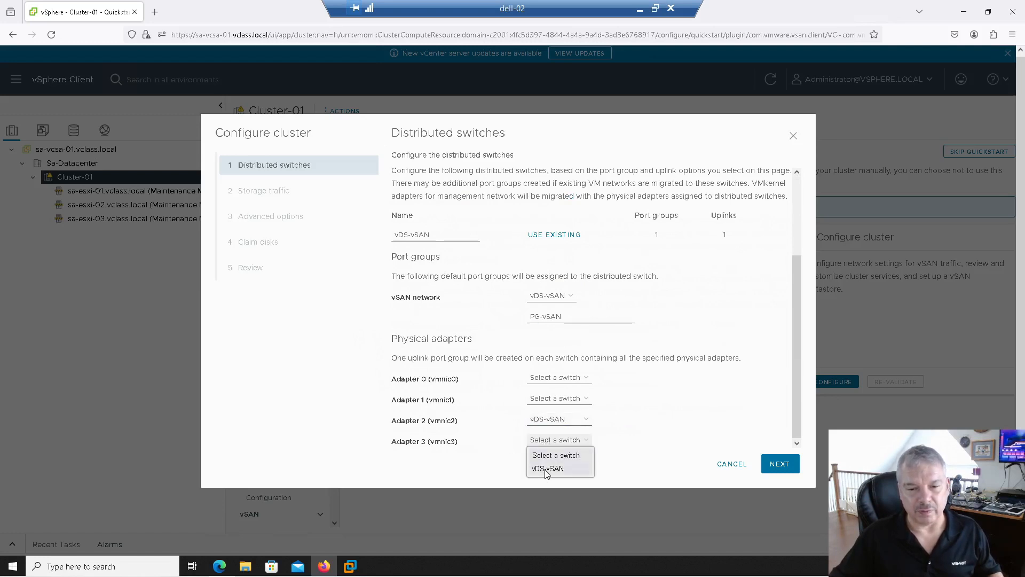
click(546, 469)
click(781, 464)
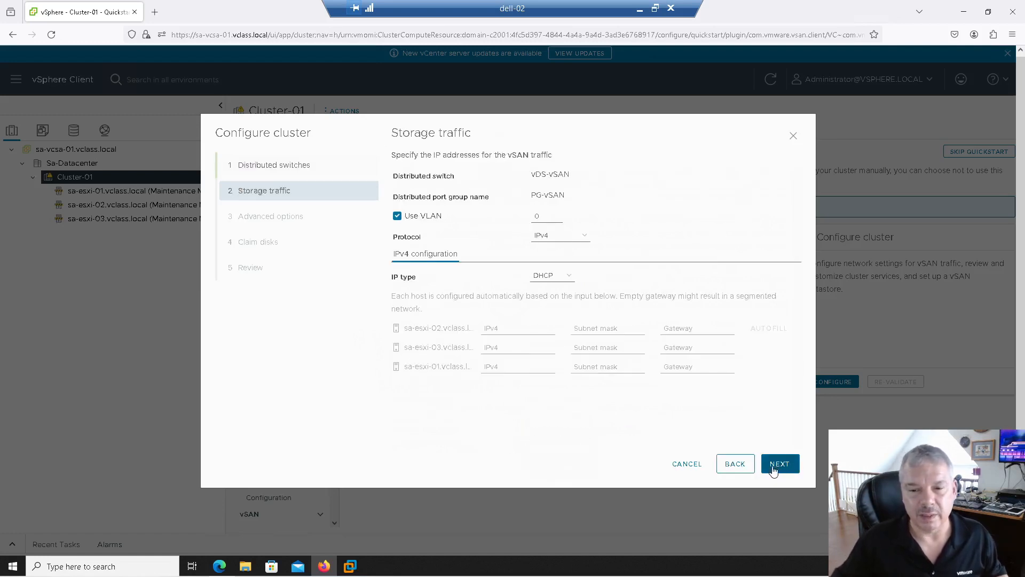
- Configure static vSAN IPs starting at 172.20.30.51 with mask 255.255.255.0, autofill the other hosts, and continue past the advanced options to disk claiming
click(550, 275)
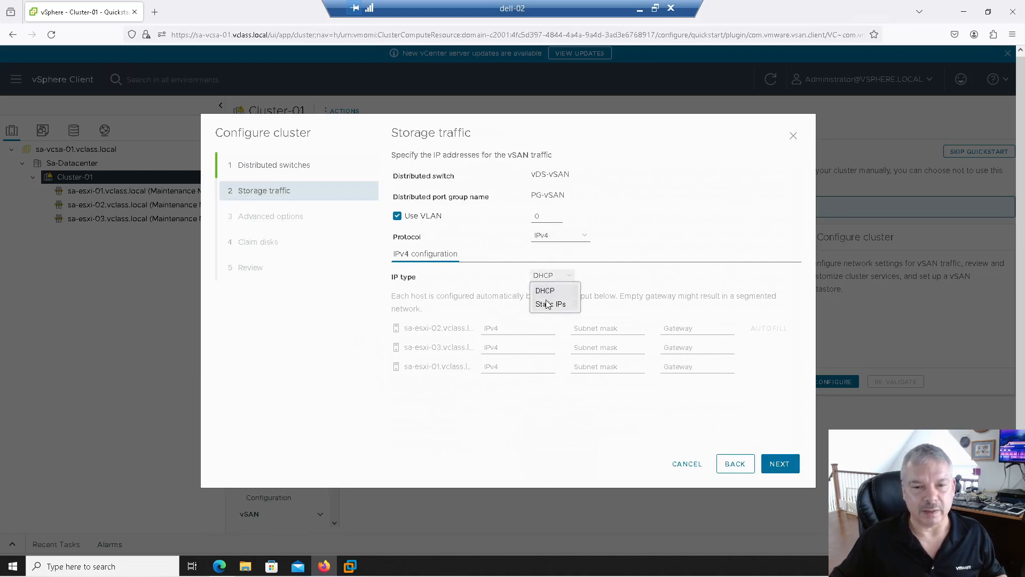
click(549, 301)
click(495, 327)
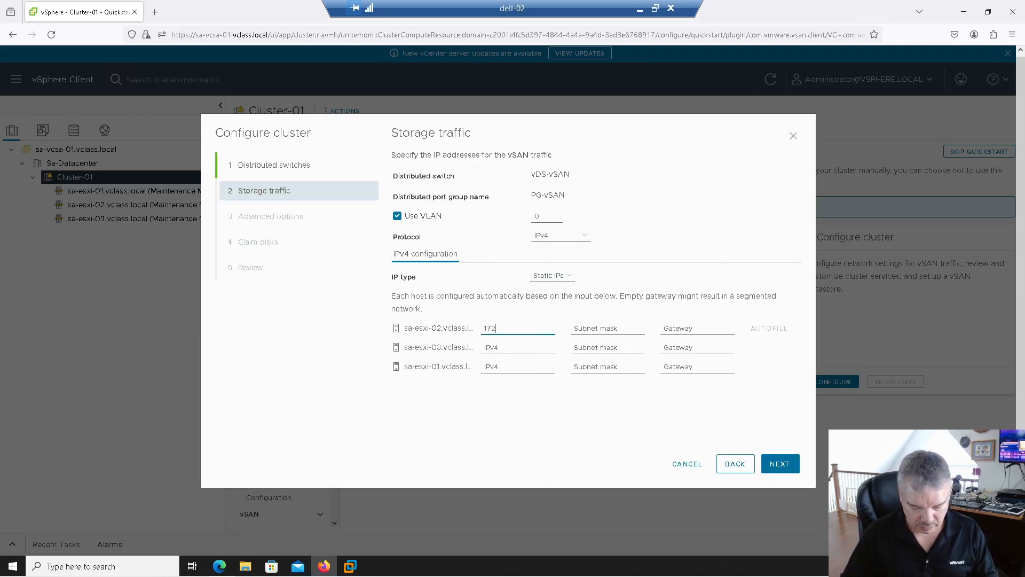
click(609, 327)
text(255.2)
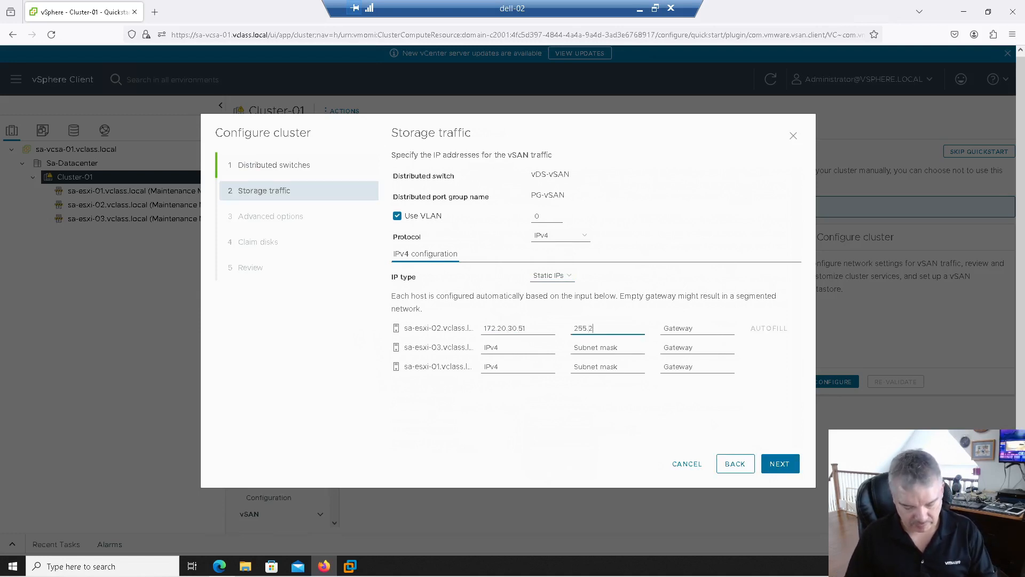
text(55.255.0)
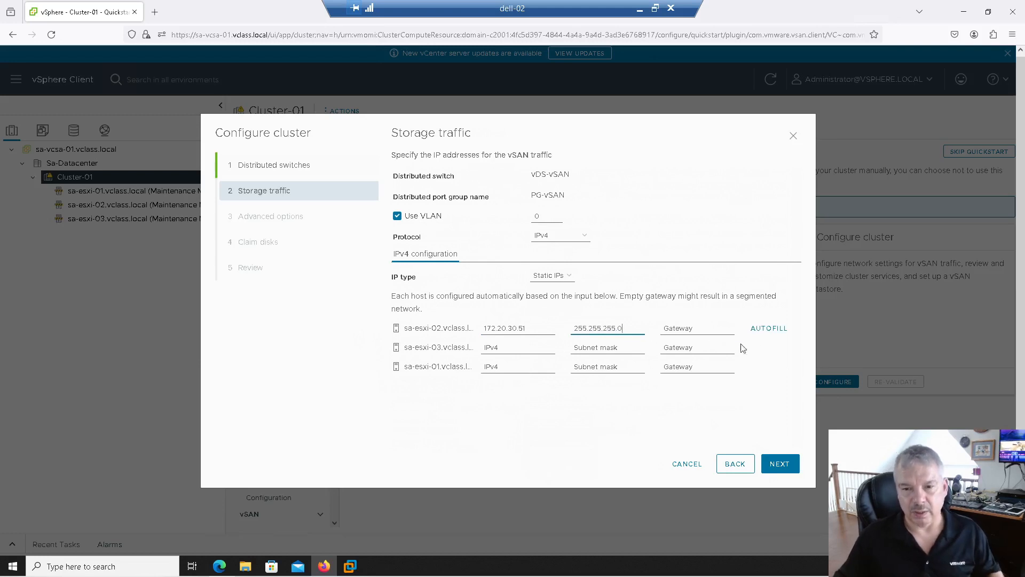
click(769, 329)
click(778, 468)
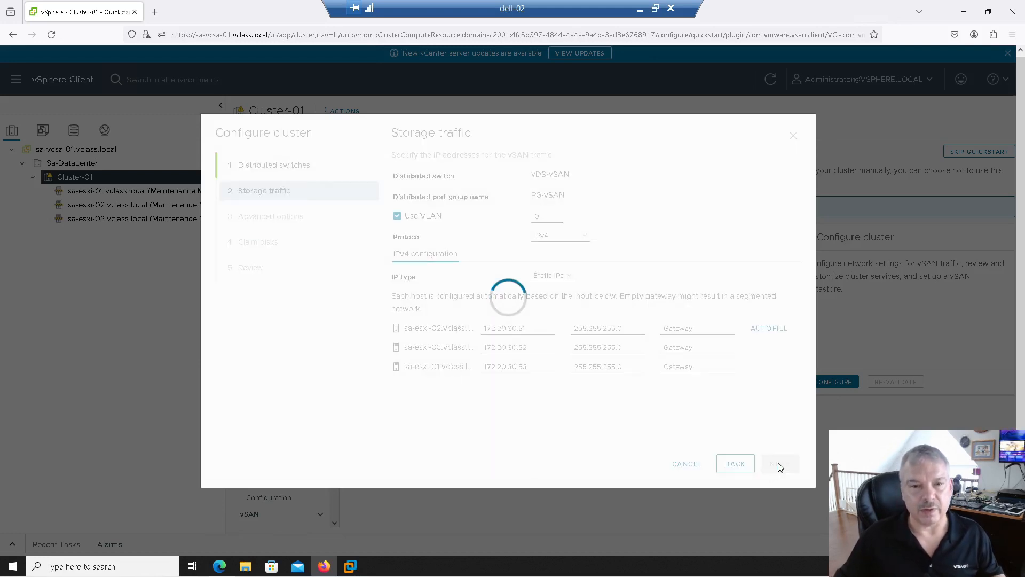
click(577, 356)
click(781, 464)
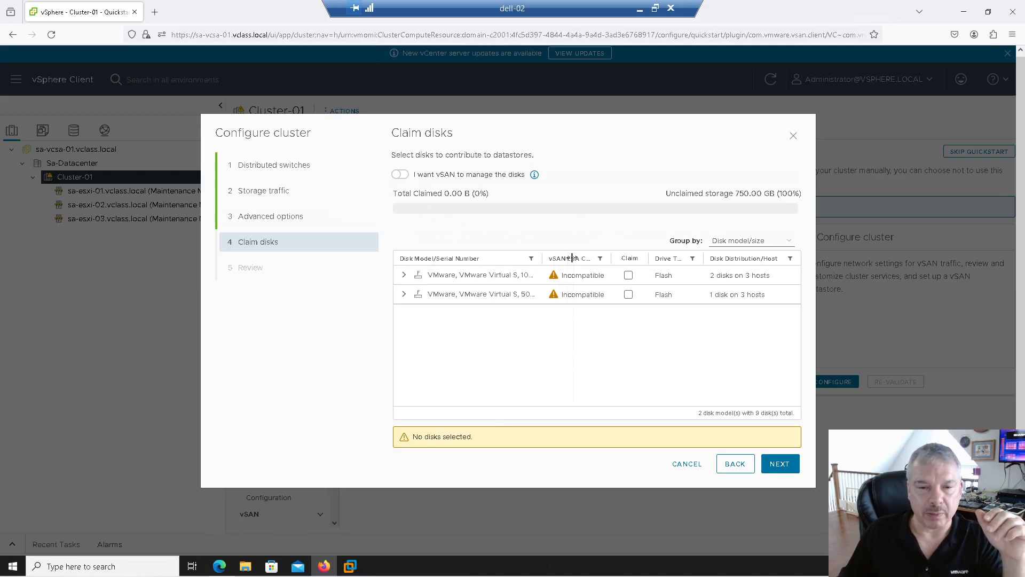
- Group the claimable disks by host and examine the sa-esxi-01 disks with their drive types, capacities and claim options
drag(572, 258, 579, 258)
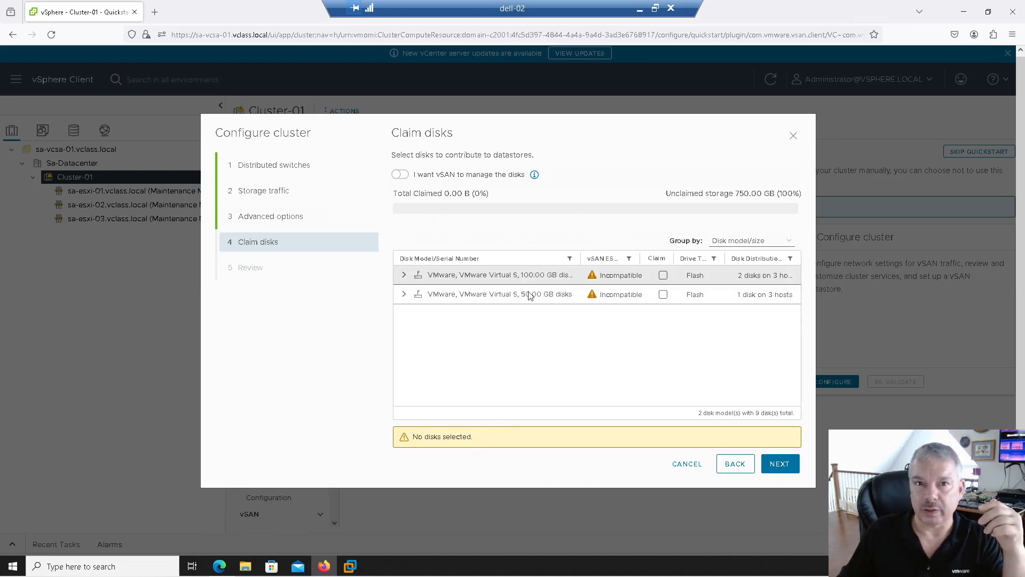
click(722, 244)
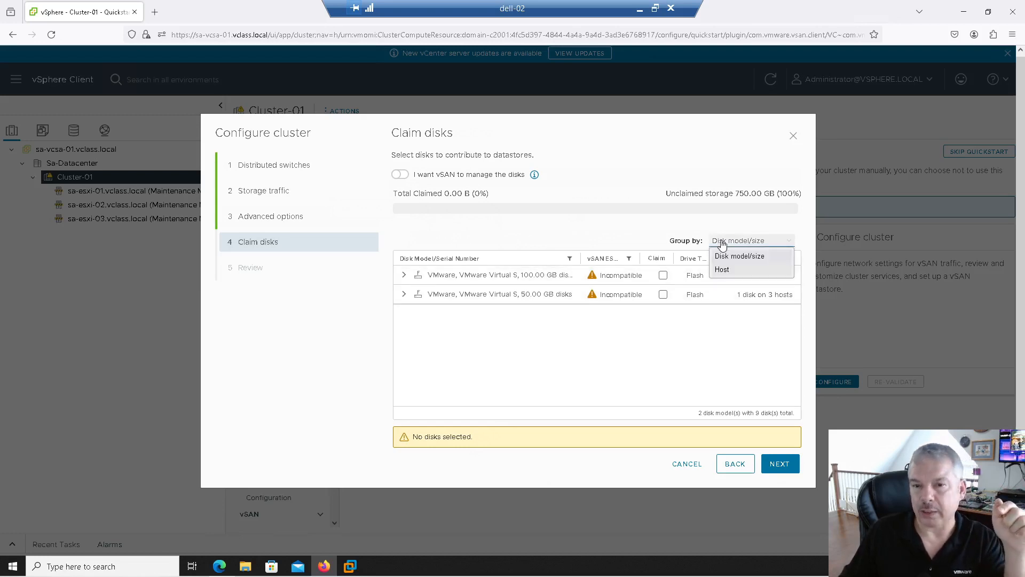
click(722, 269)
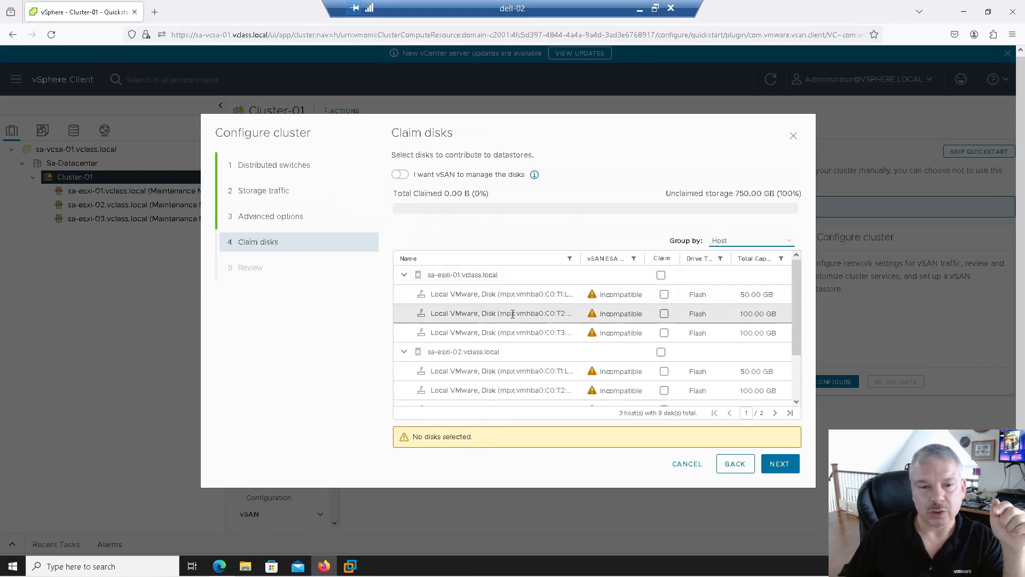
click(438, 280)
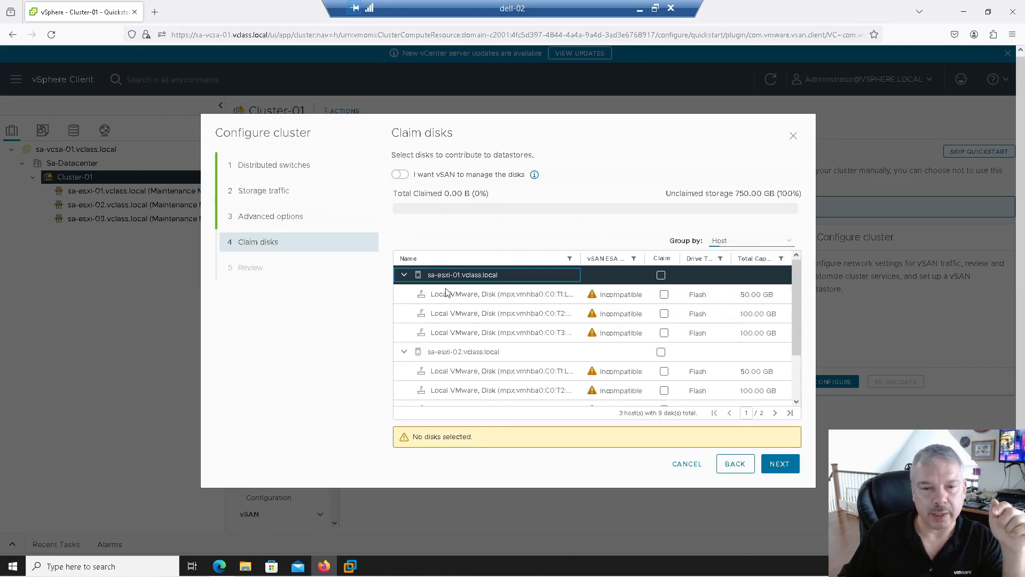
click(529, 301)
click(536, 316)
click(537, 334)
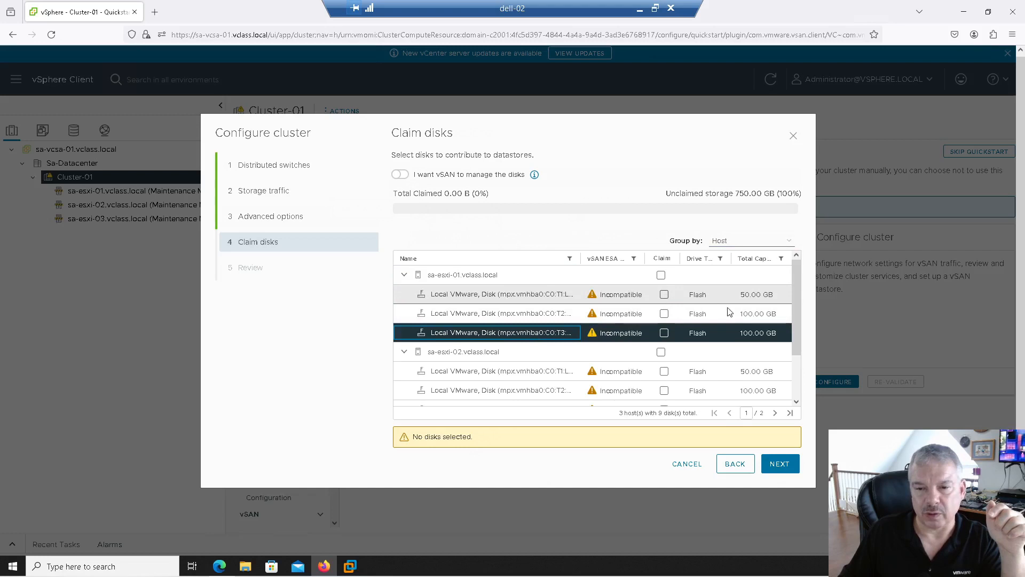
click(714, 293)
click(716, 315)
click(715, 339)
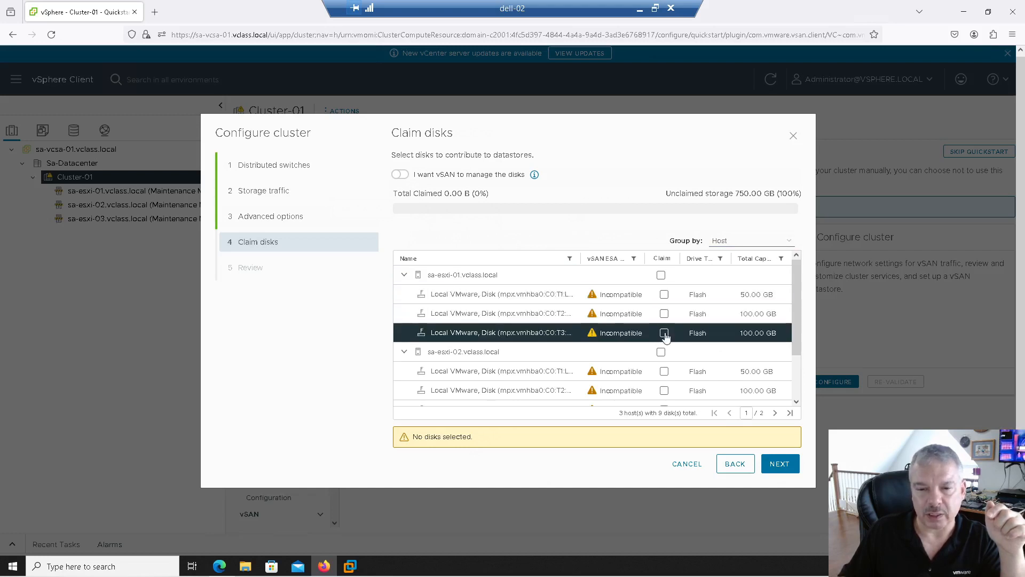
click(664, 333)
click(663, 315)
click(663, 334)
click(664, 315)
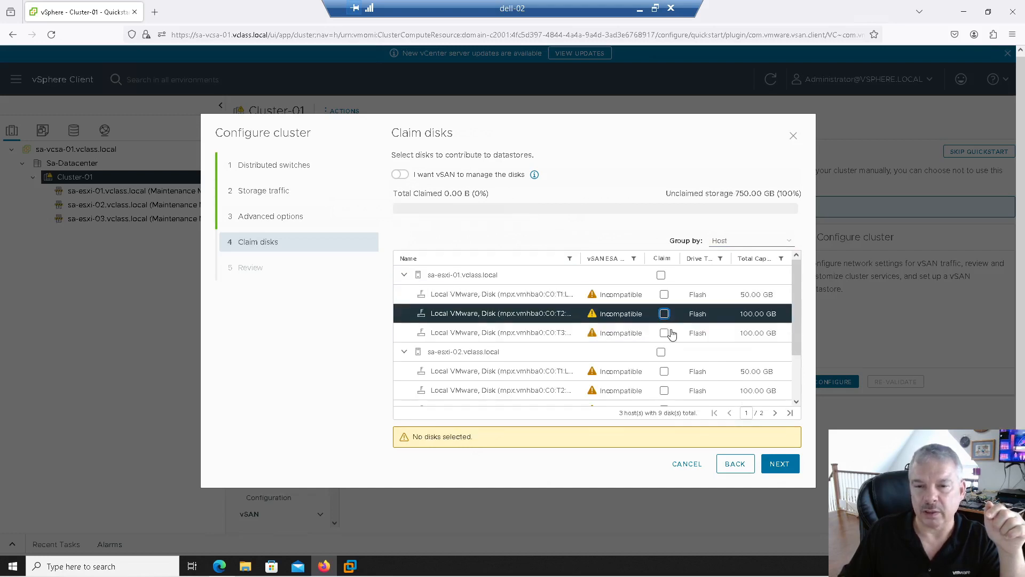
- Group the disks by disk model/size and claim all 100 GB and 50 GB disks for vSAN
click(716, 243)
click(715, 258)
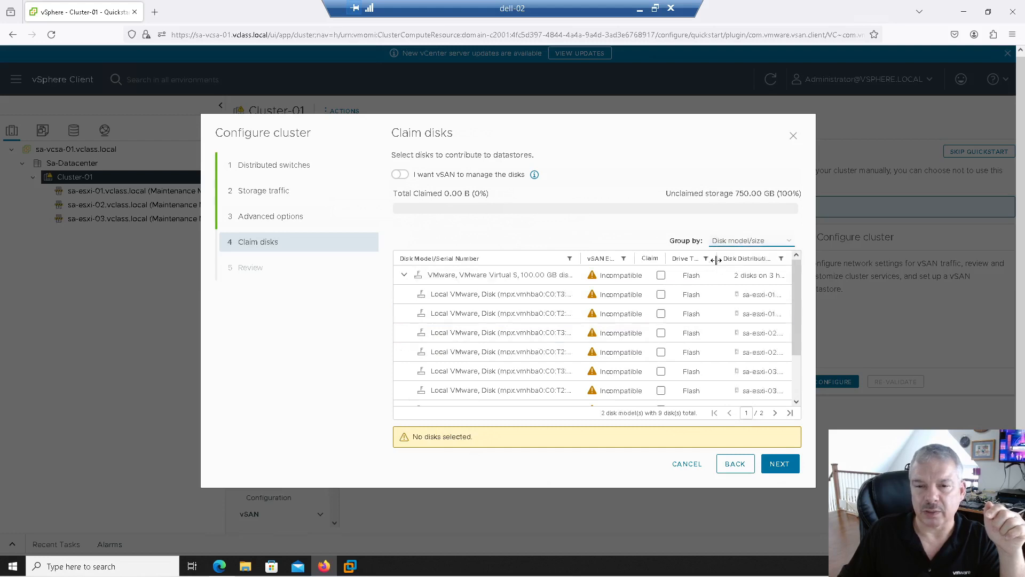
click(662, 275)
click(662, 295)
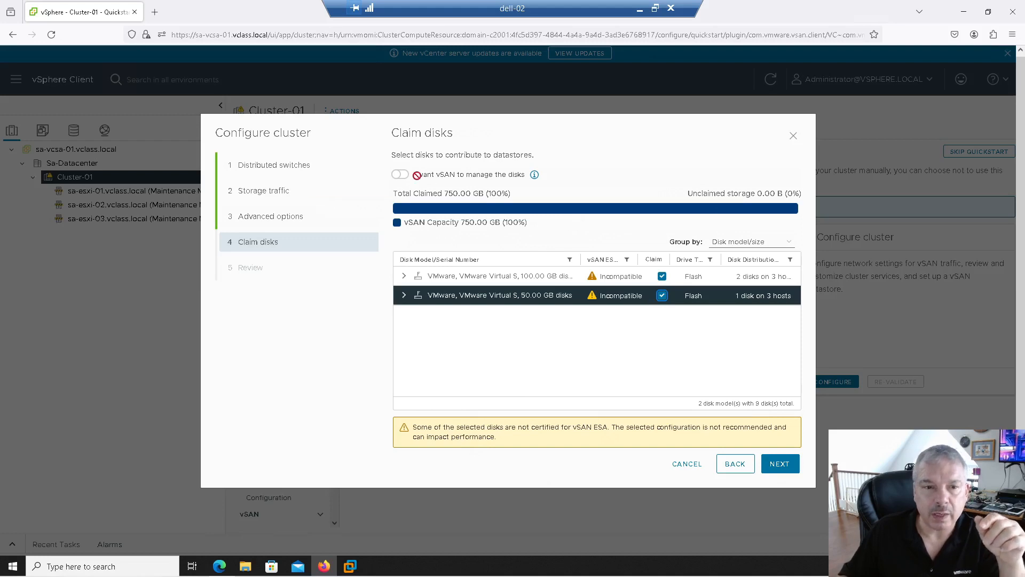
- Read the information note on vSAN-managed disk claiming and finish the cluster configuration wizard
click(534, 175)
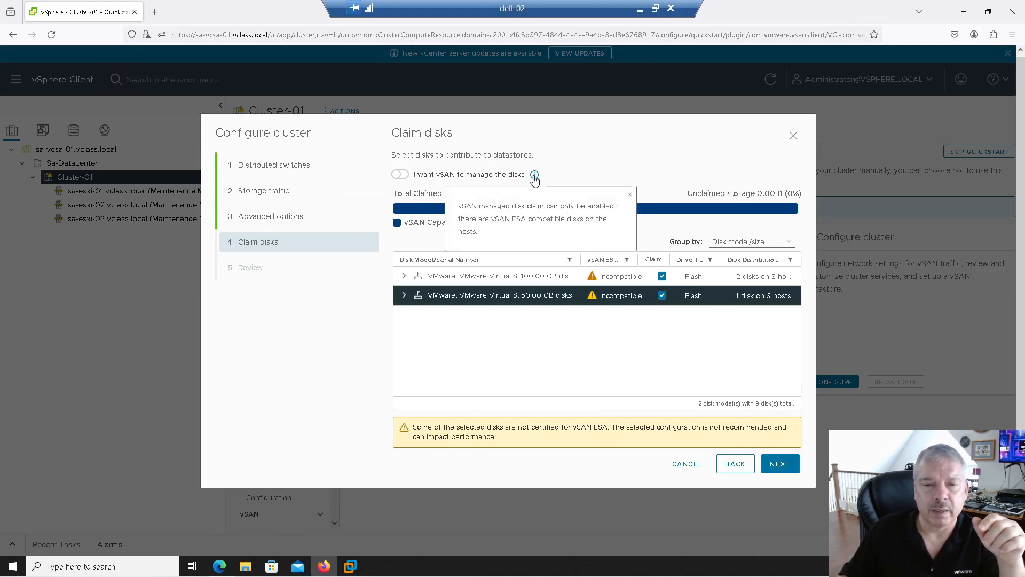
click(655, 229)
click(778, 464)
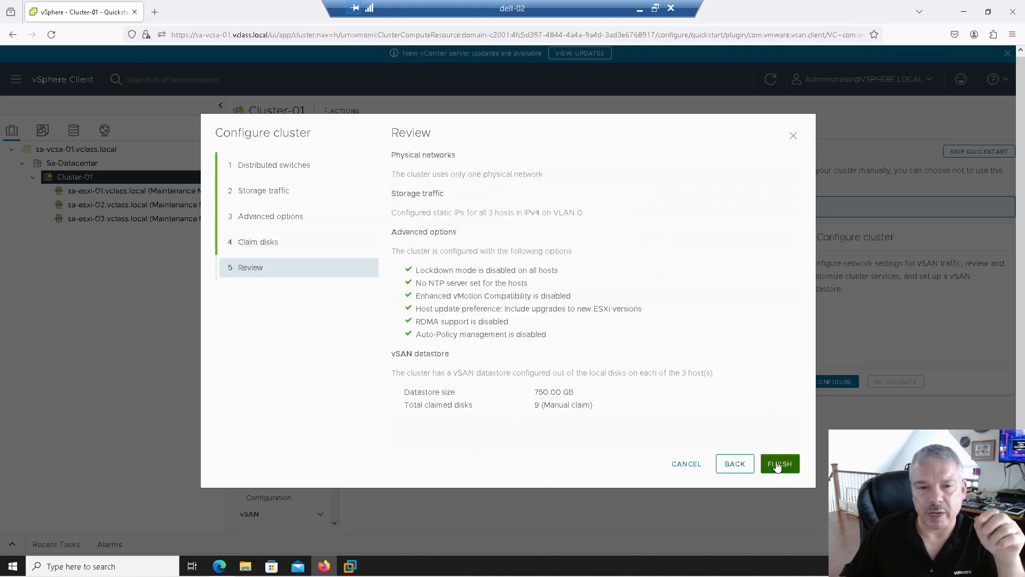
click(779, 464)
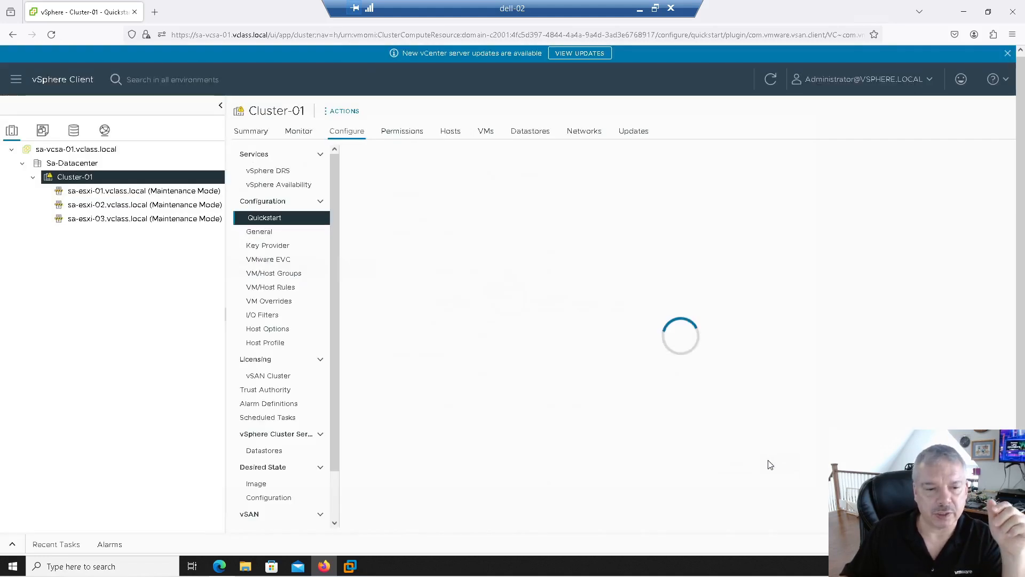
- Monitor the recent configuration tasks and check the storage capacity of vsanDatastore
click(14, 542)
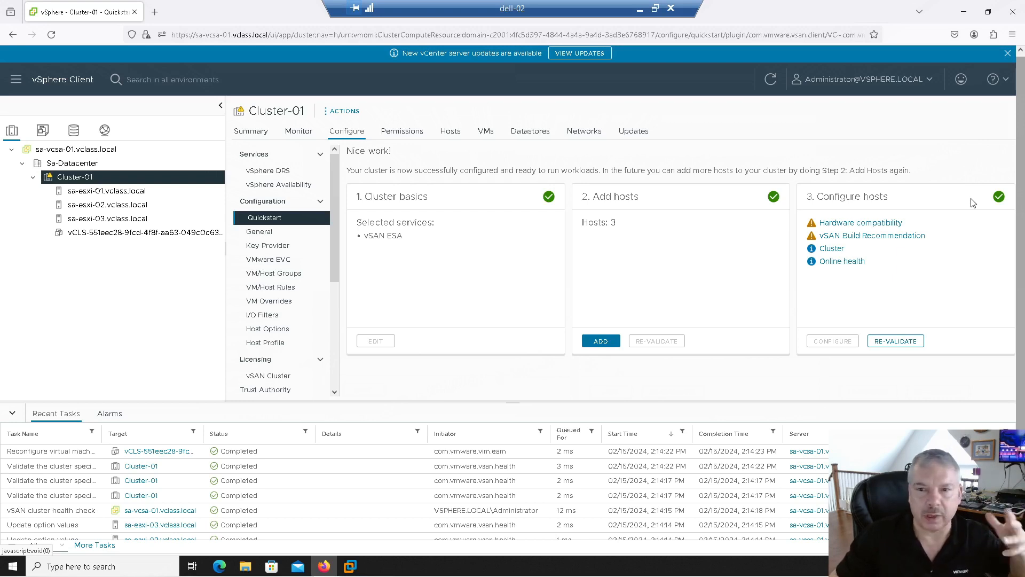
click(75, 131)
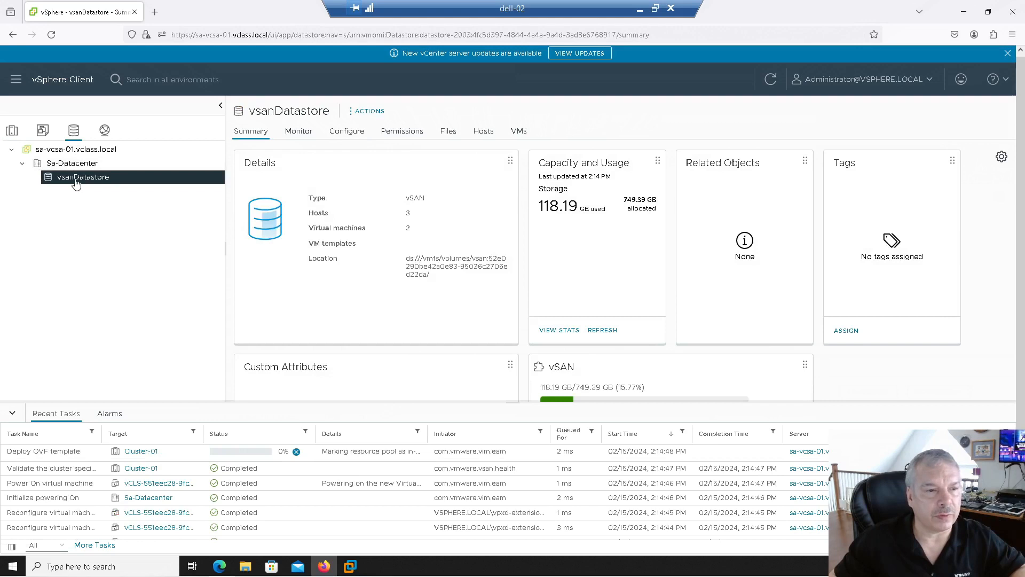
drag(624, 200, 660, 203)
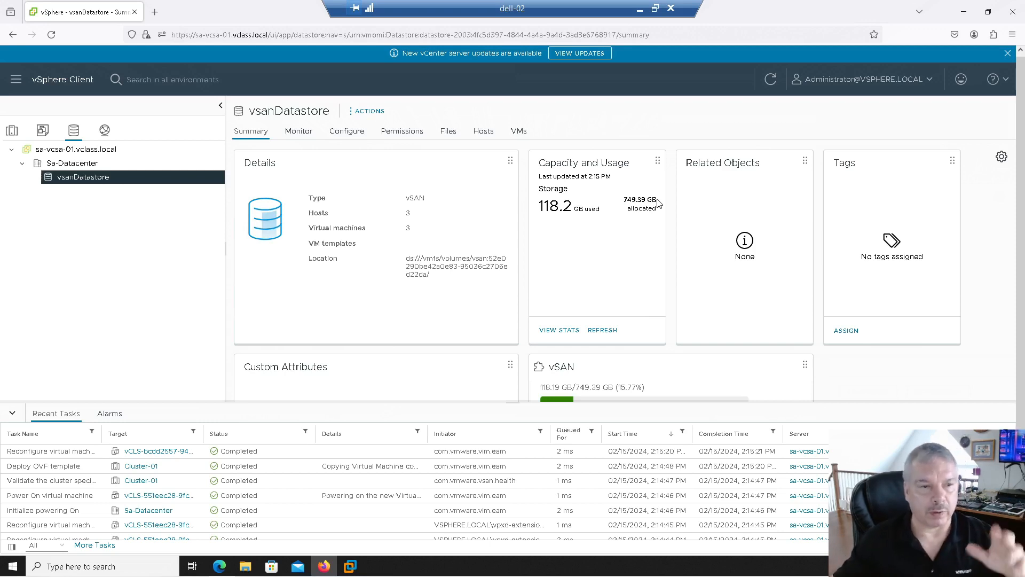
- Create cluster Cluster-01 in Sa-Datacenter with vSAN ESA enabled and single-image host management turned off
click(12, 131)
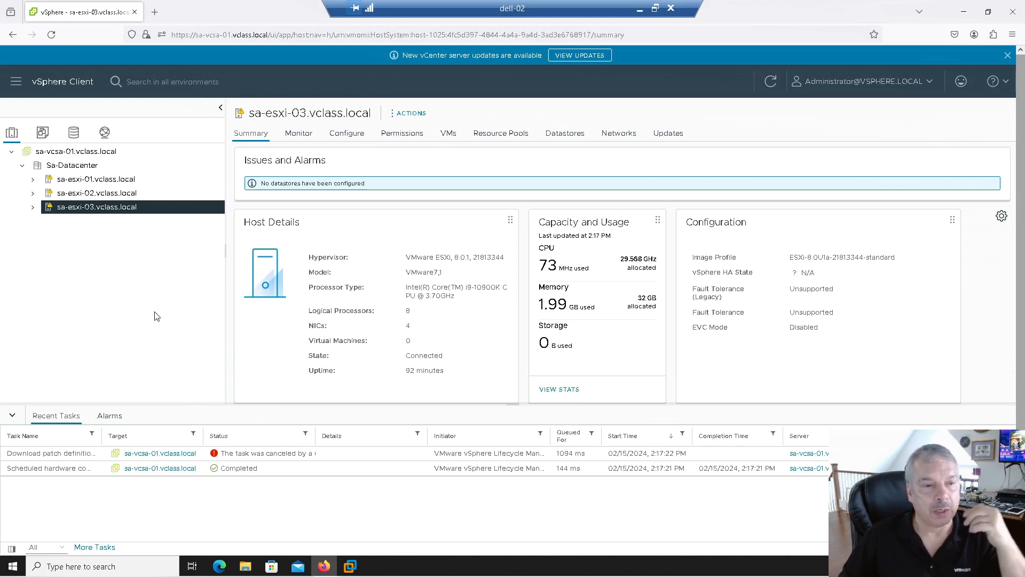
right_click(74, 166)
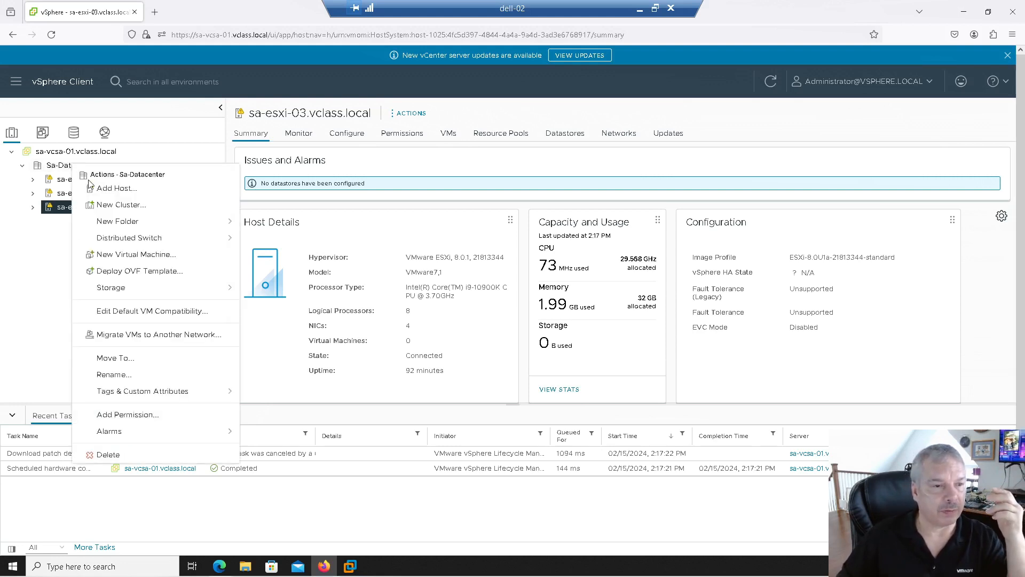
click(98, 205)
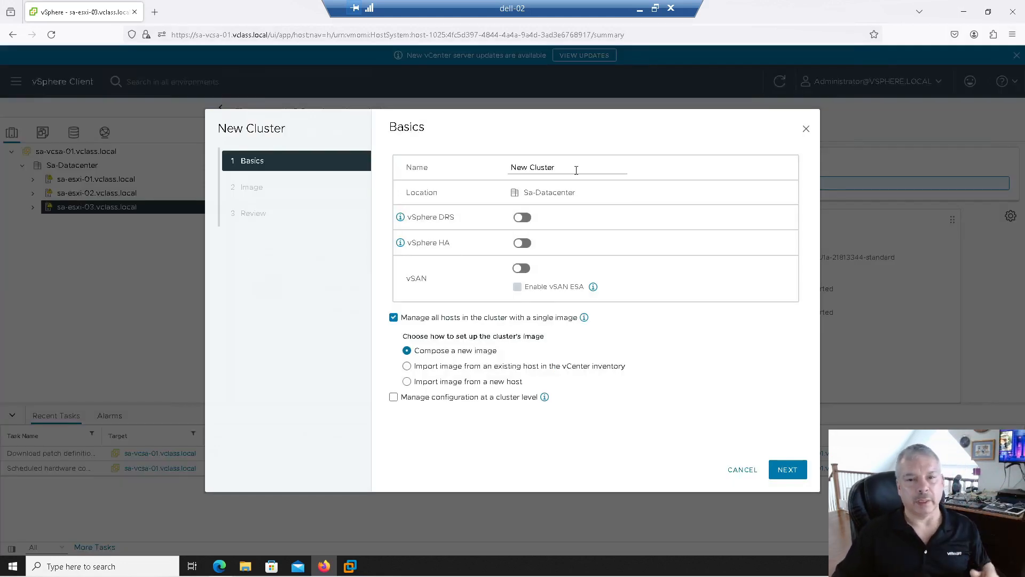
drag(574, 167, 453, 162)
text(Cluster-01)
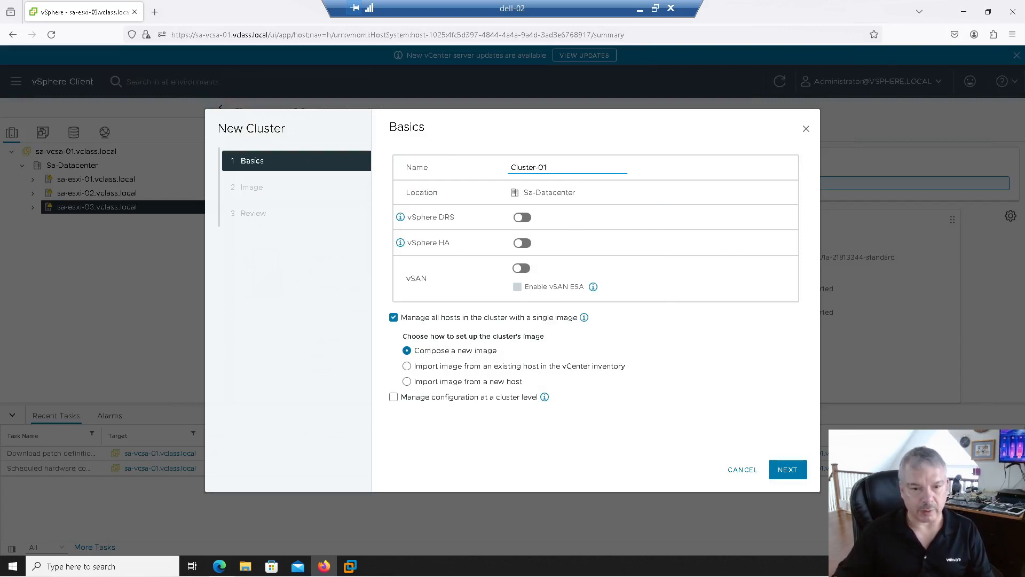
click(405, 318)
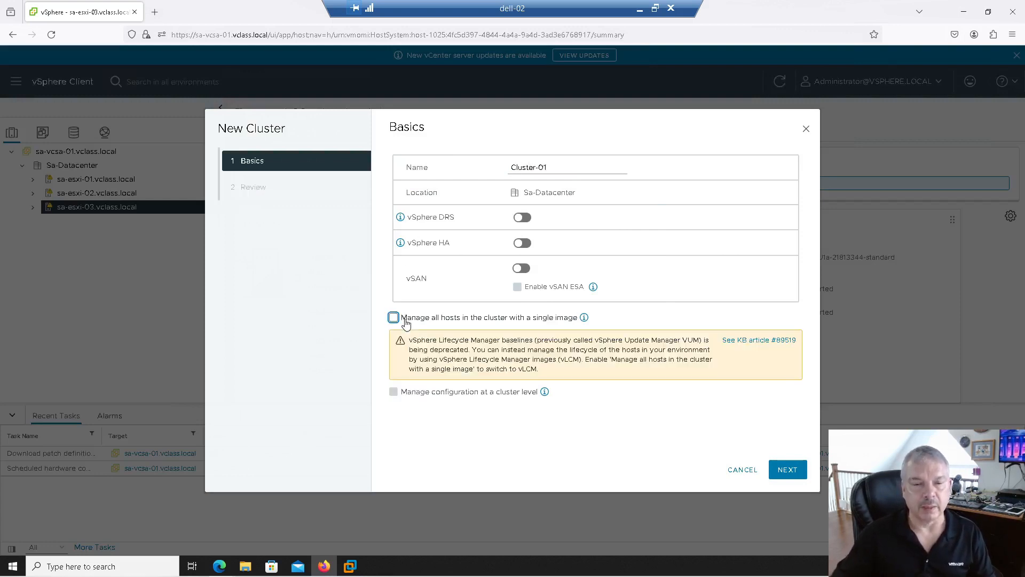
click(522, 270)
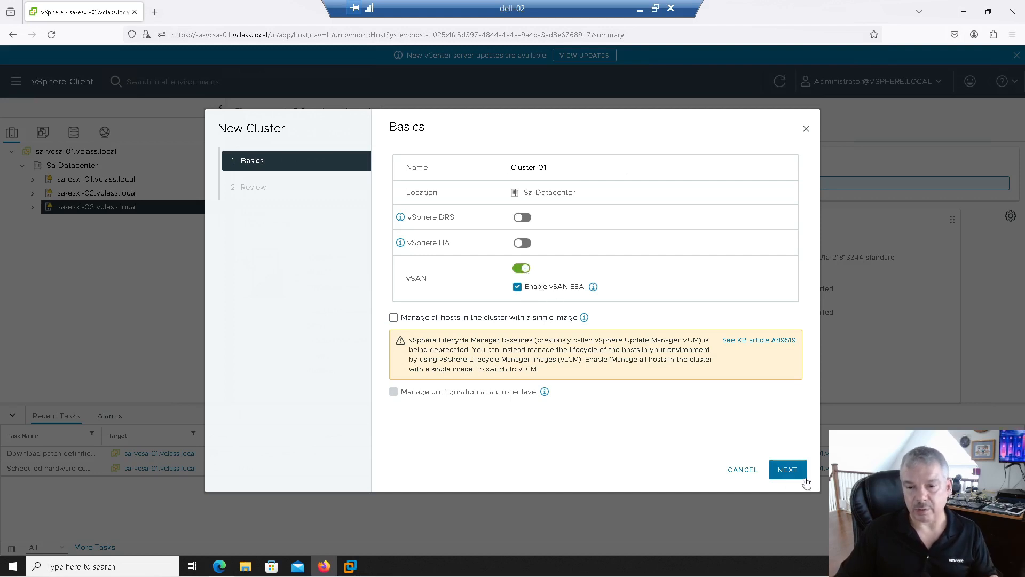
click(791, 472)
click(789, 470)
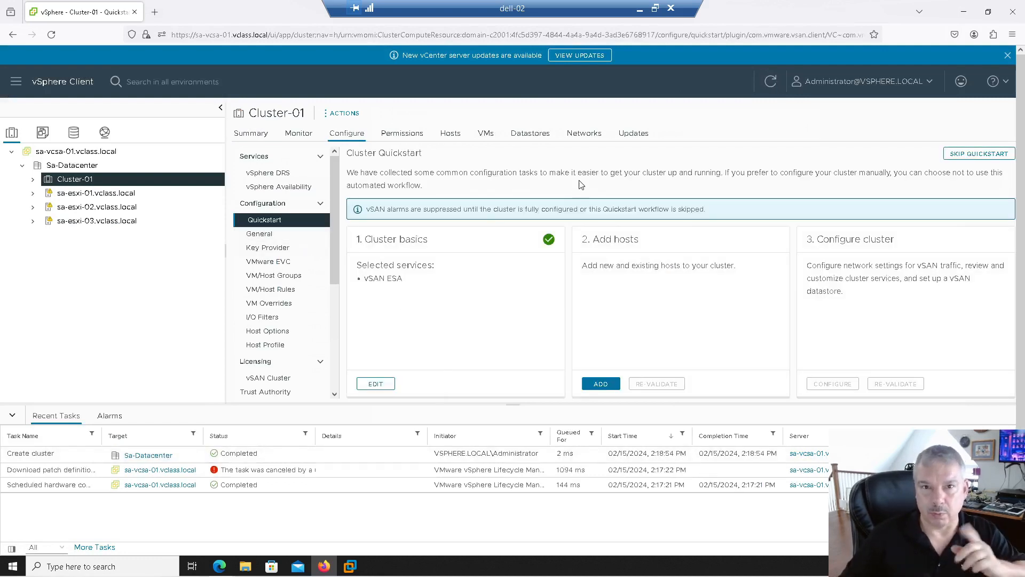
- Skip the Cluster-01 Quickstart workflow and move hosts sa-esxi-01, sa-esxi-02 and sa-esxi-03 into the cluster
click(970, 154)
click(672, 341)
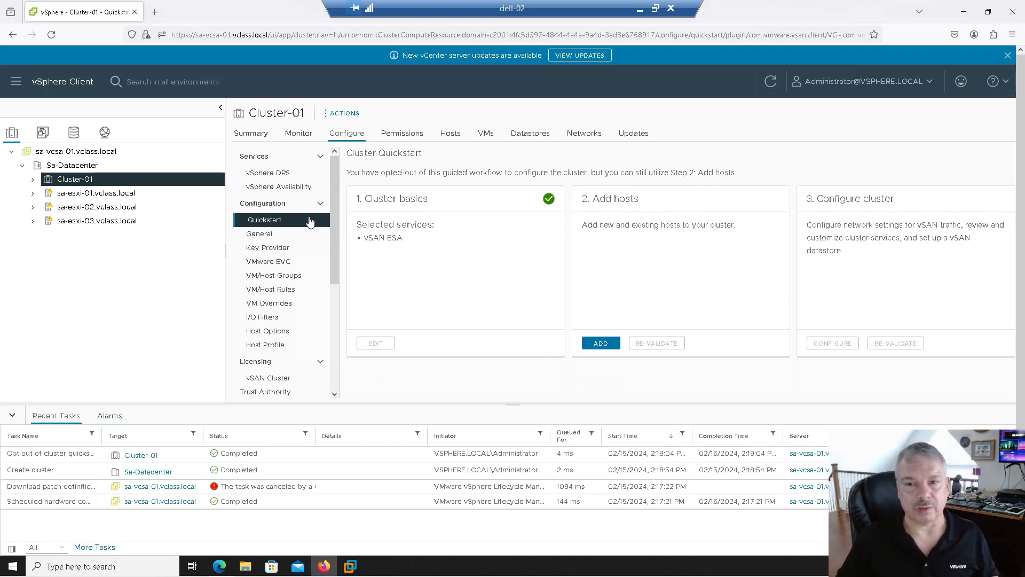
click(98, 194)
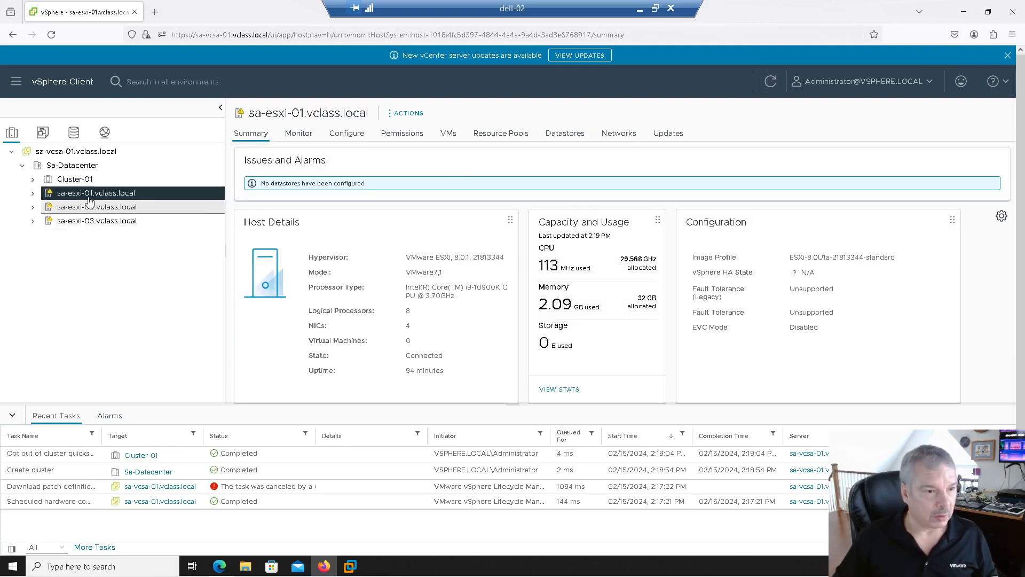
drag(89, 198, 85, 181)
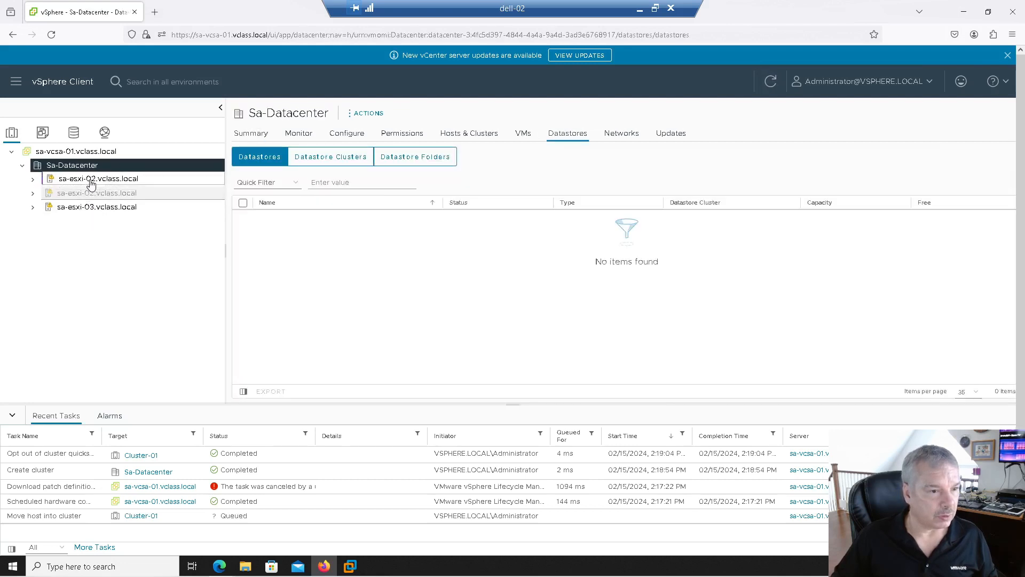
click(85, 194)
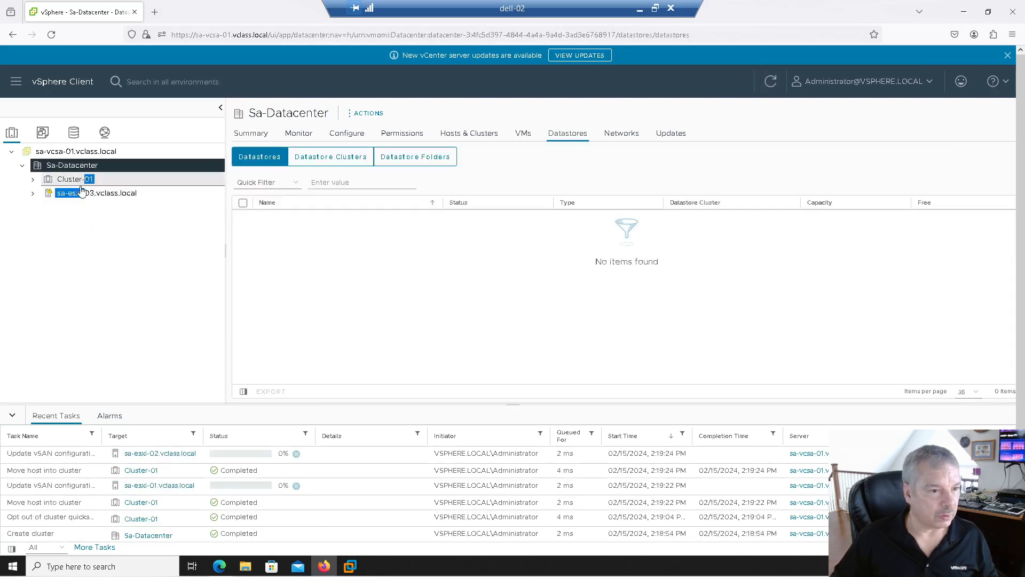
drag(94, 194, 90, 181)
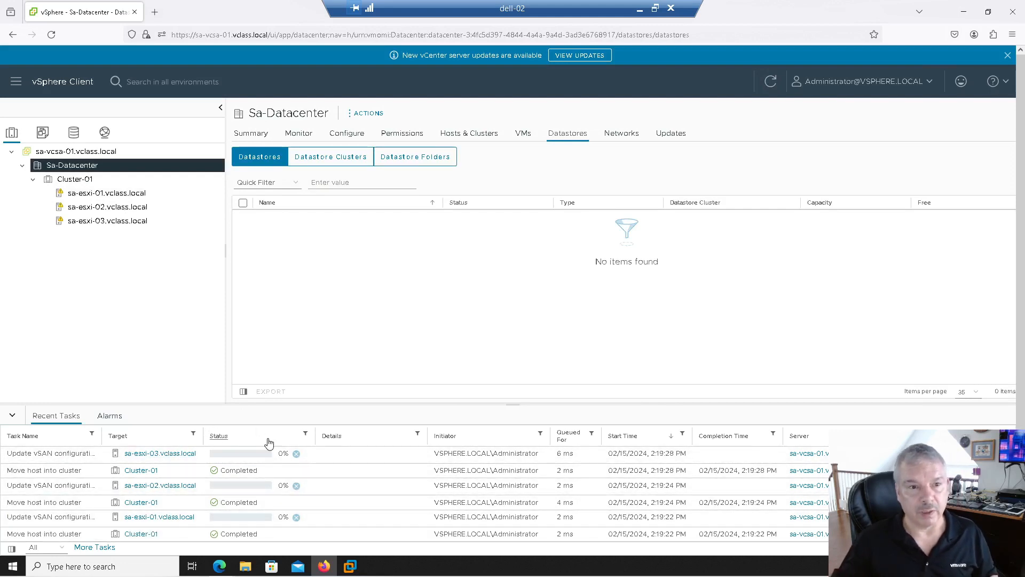
- Check the storage inventory of Sa-Datacenter for a vSAN datastore and review the hosts in Cluster-01
click(75, 133)
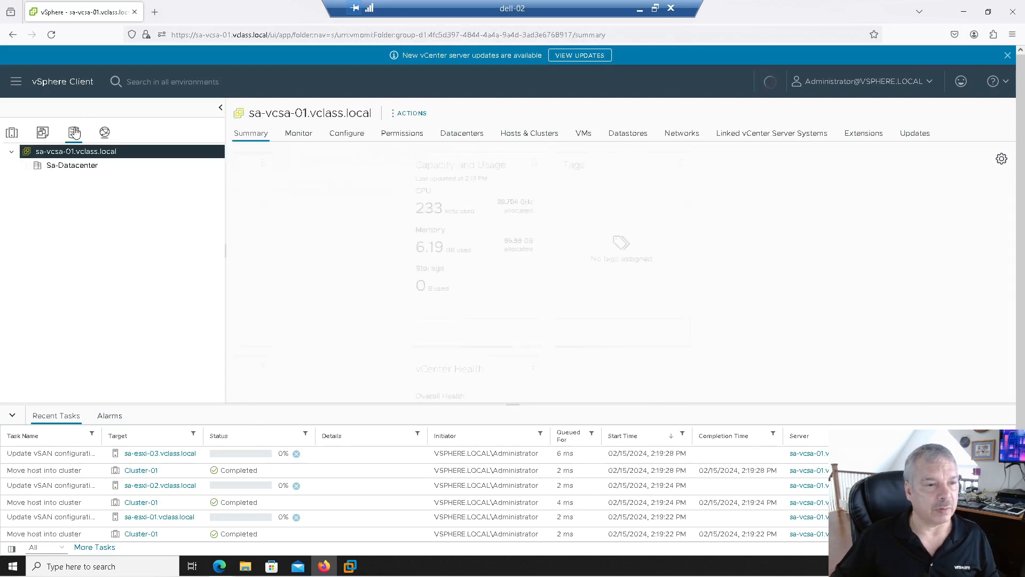
click(74, 169)
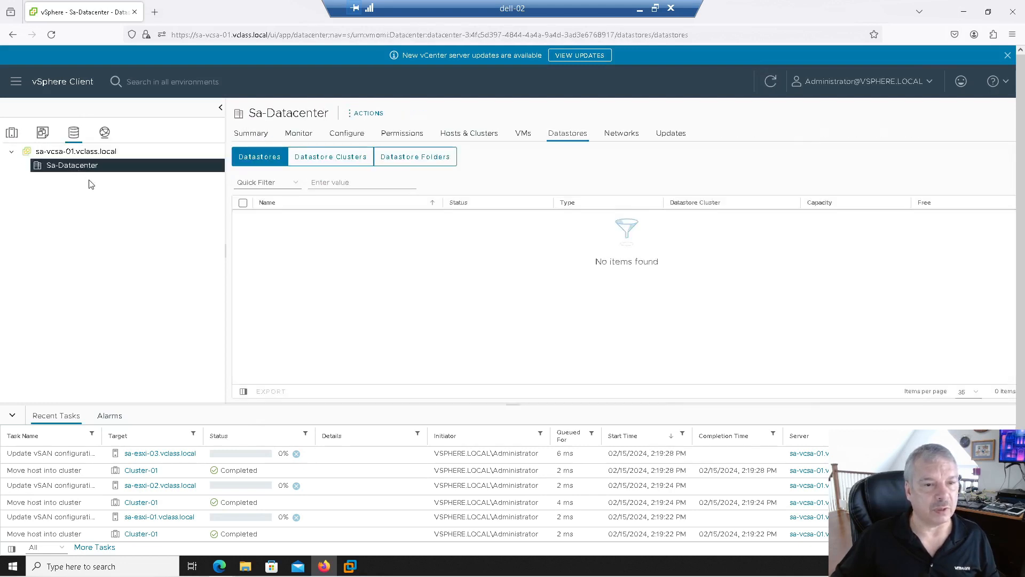
click(252, 132)
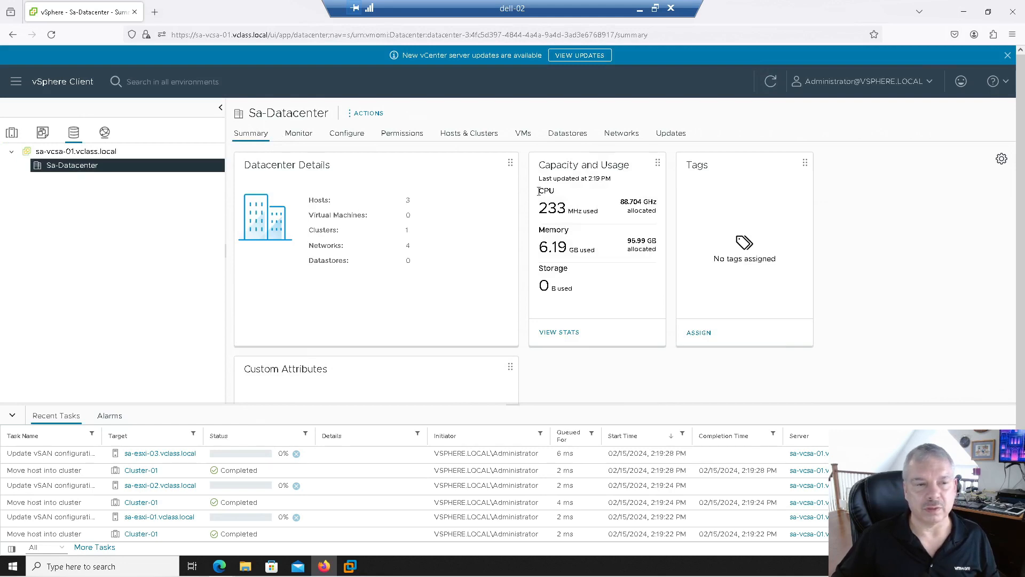
click(76, 151)
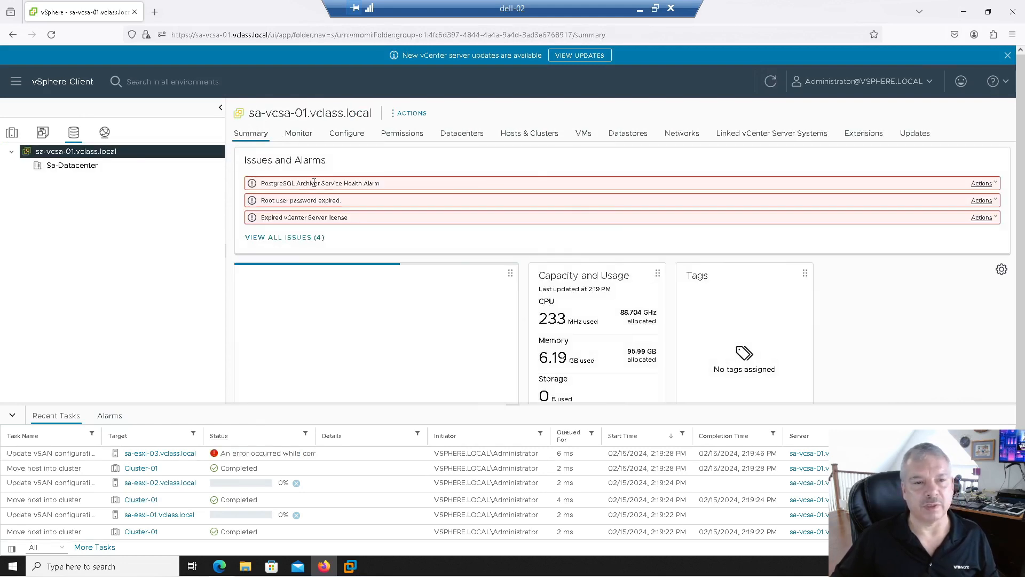
click(74, 170)
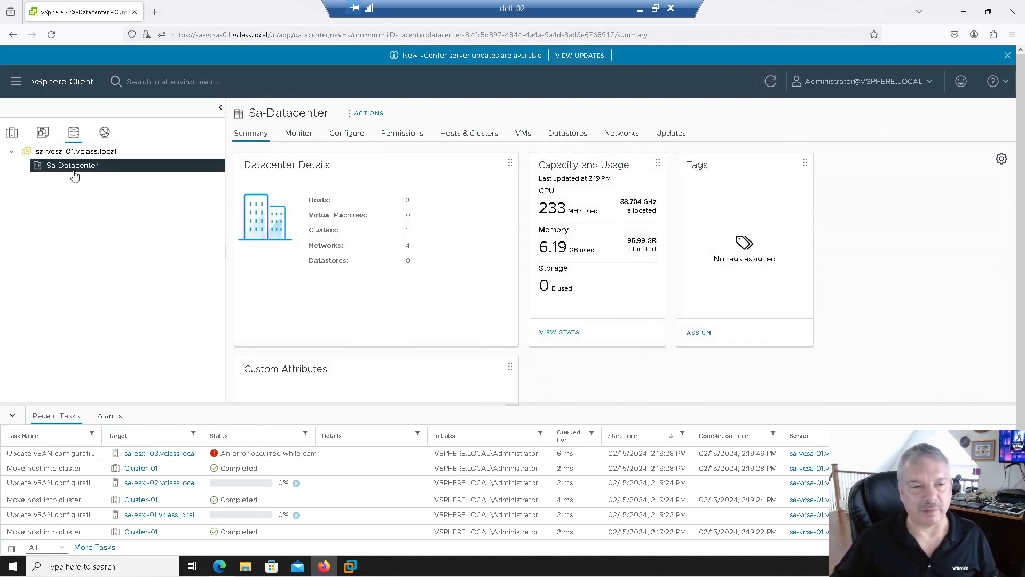
click(78, 153)
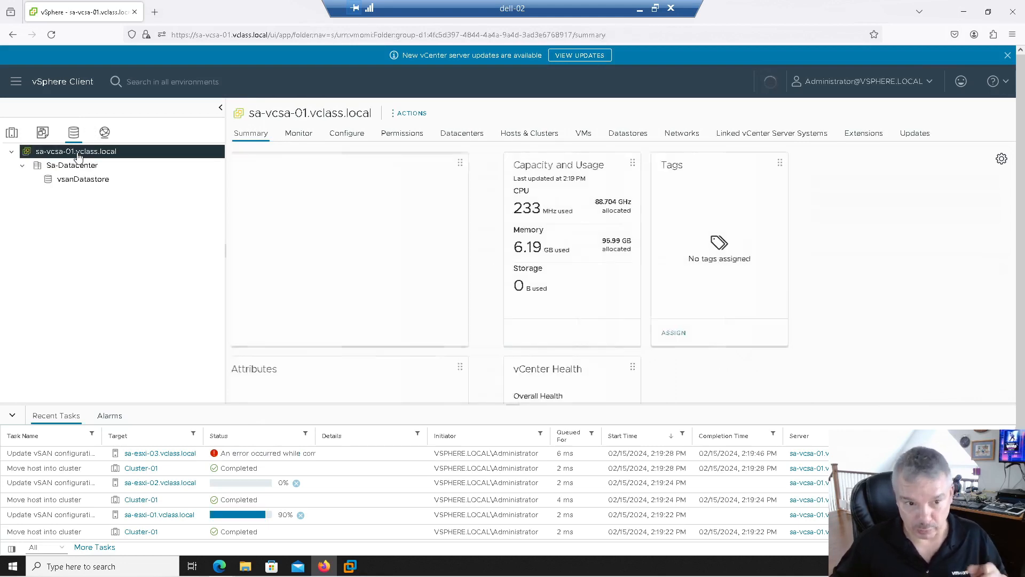
click(73, 166)
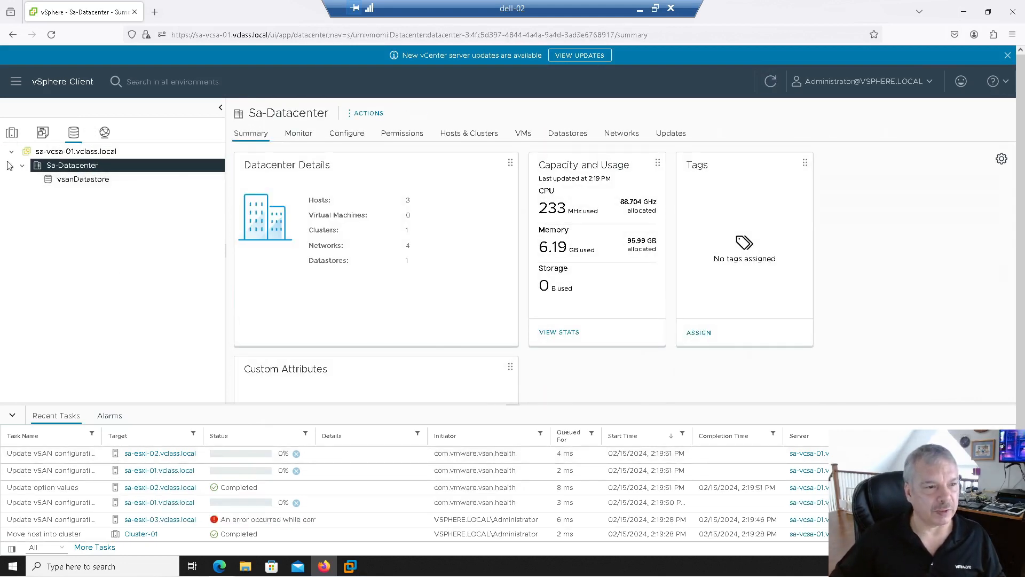
click(12, 131)
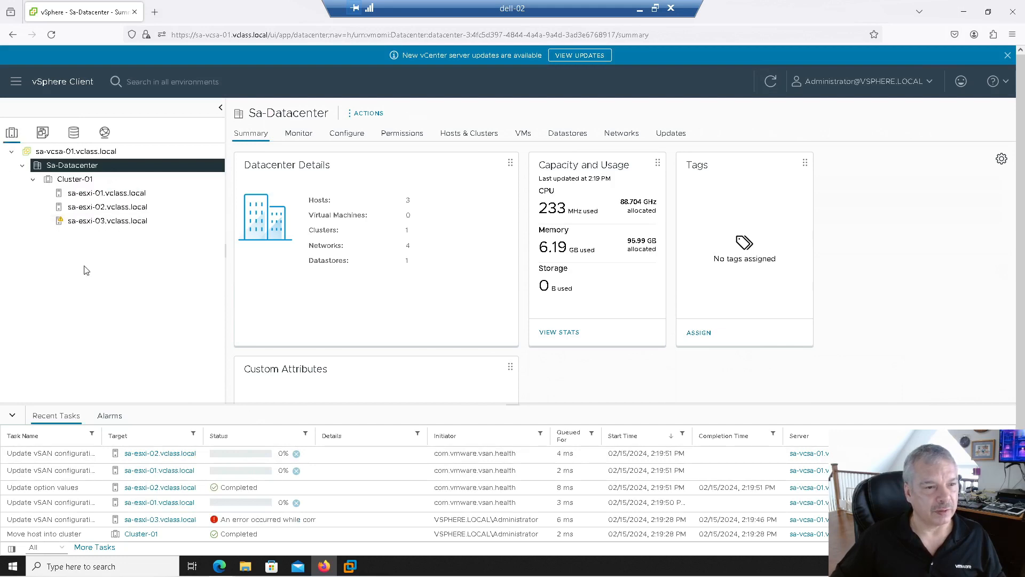
click(69, 180)
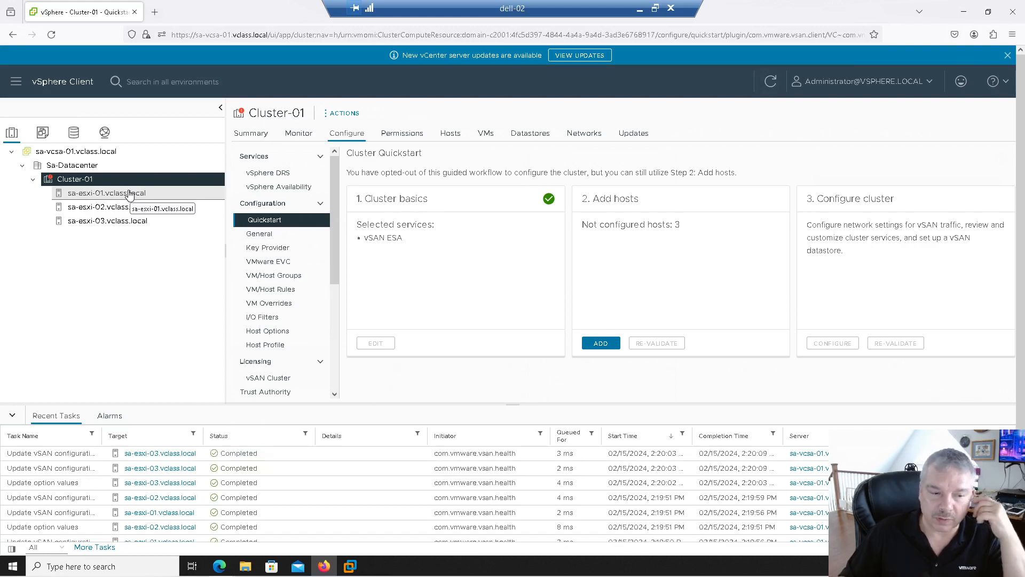
- Create a distributed port group named PG-vSAN on vDS-01, keeping VLAN type None and the default port settings
click(105, 134)
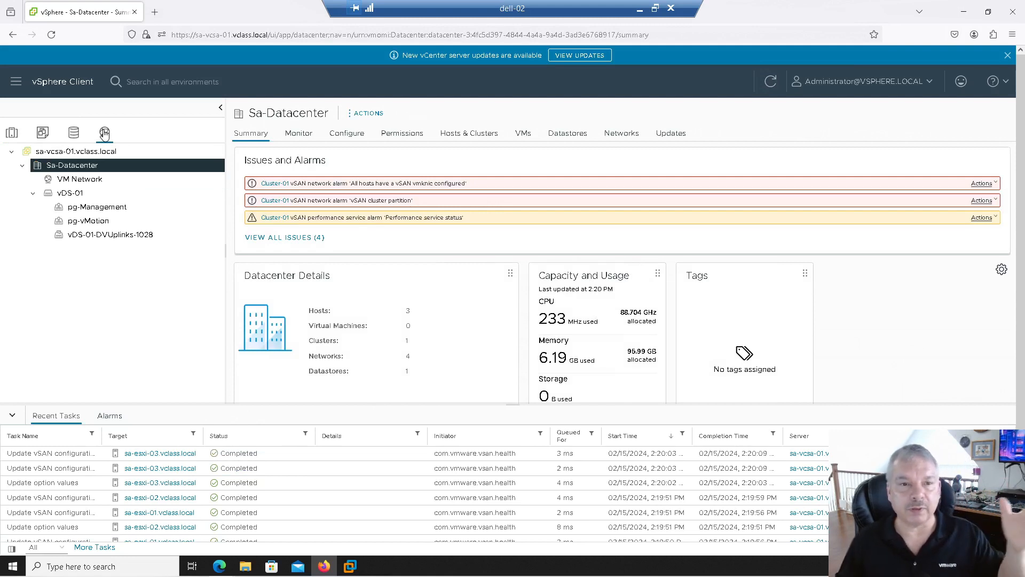
click(71, 193)
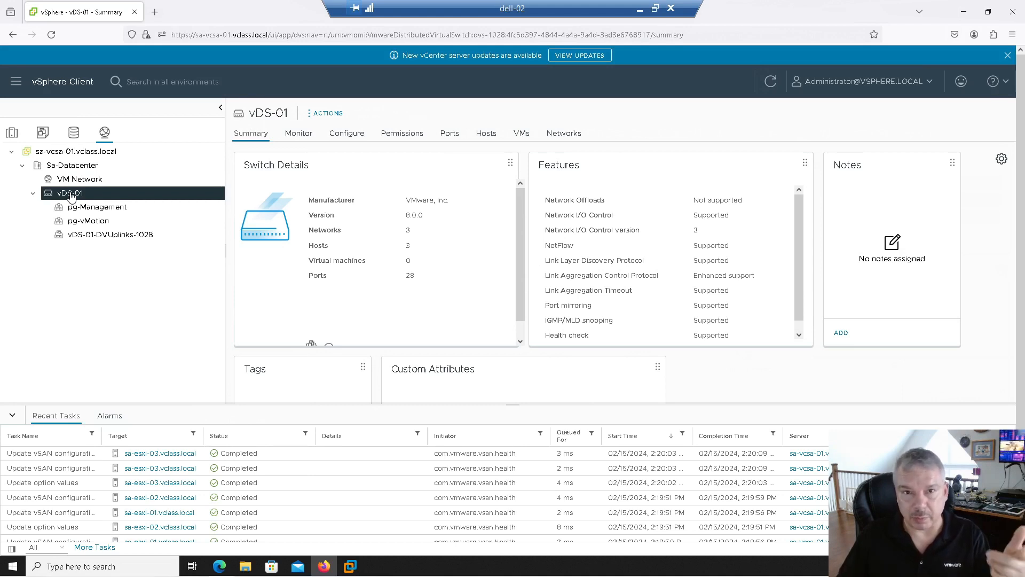
right_click(70, 193)
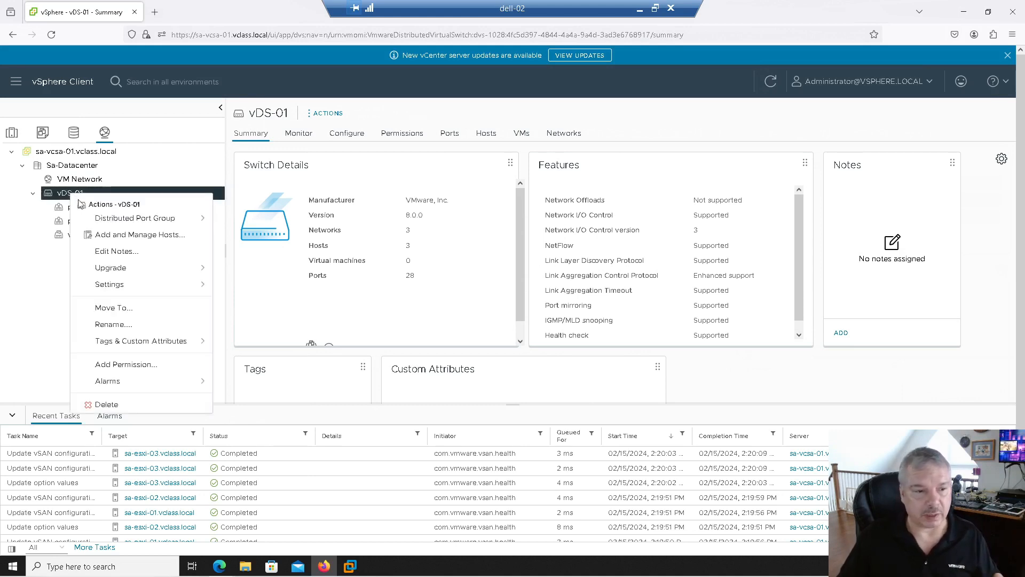
mouse_move(140, 219)
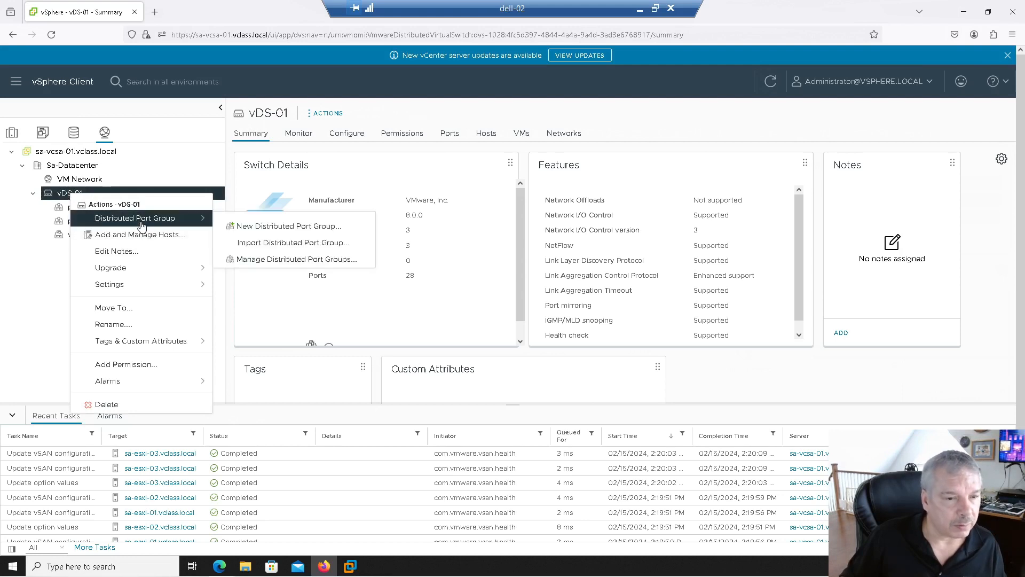
click(273, 228)
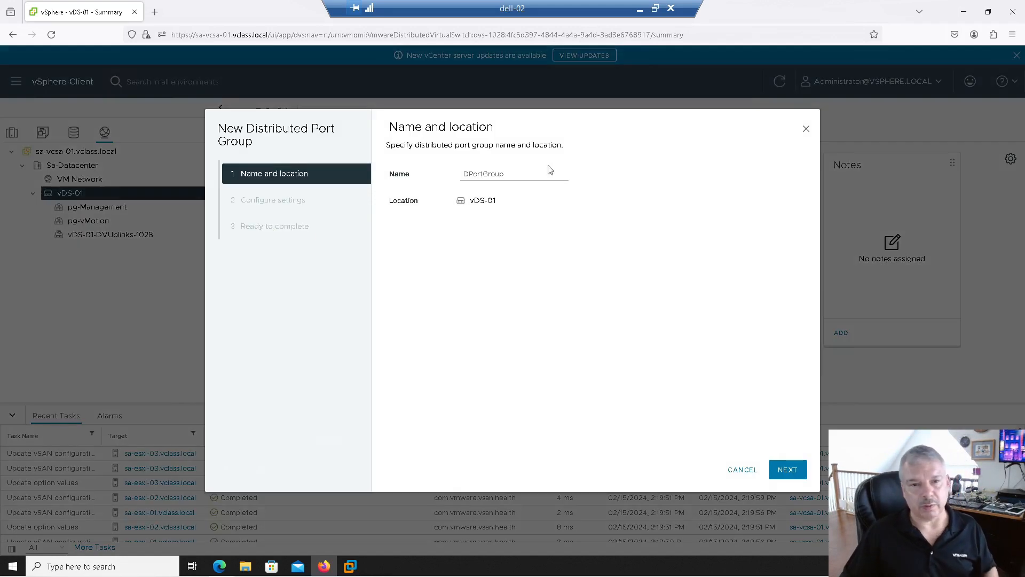
text(vSAN)
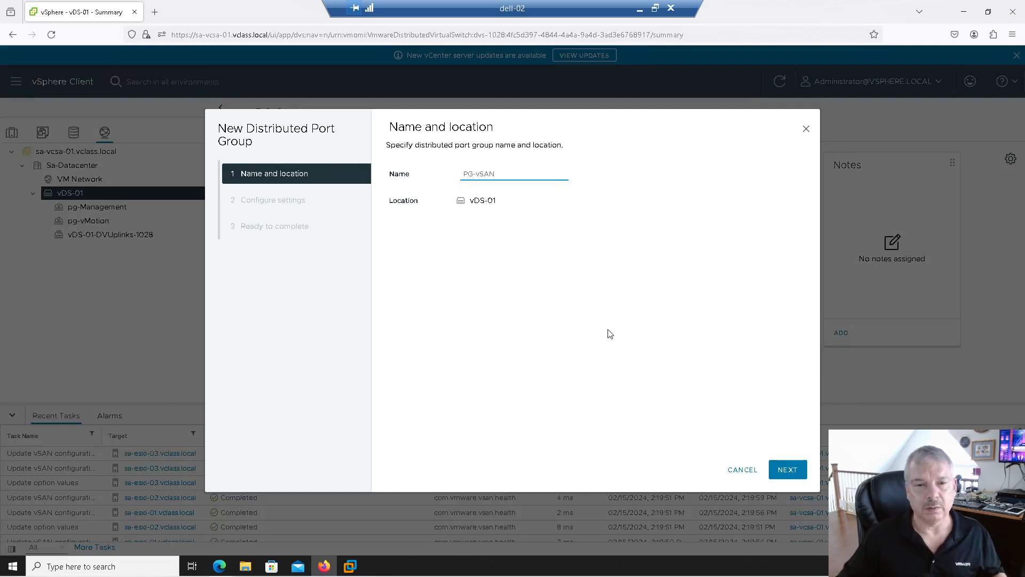
click(787, 470)
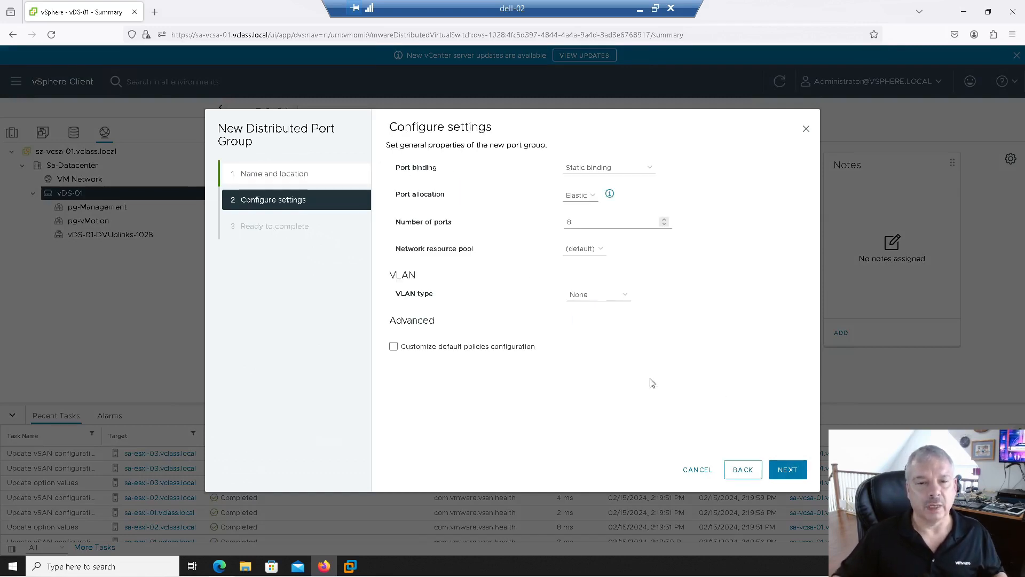
click(598, 303)
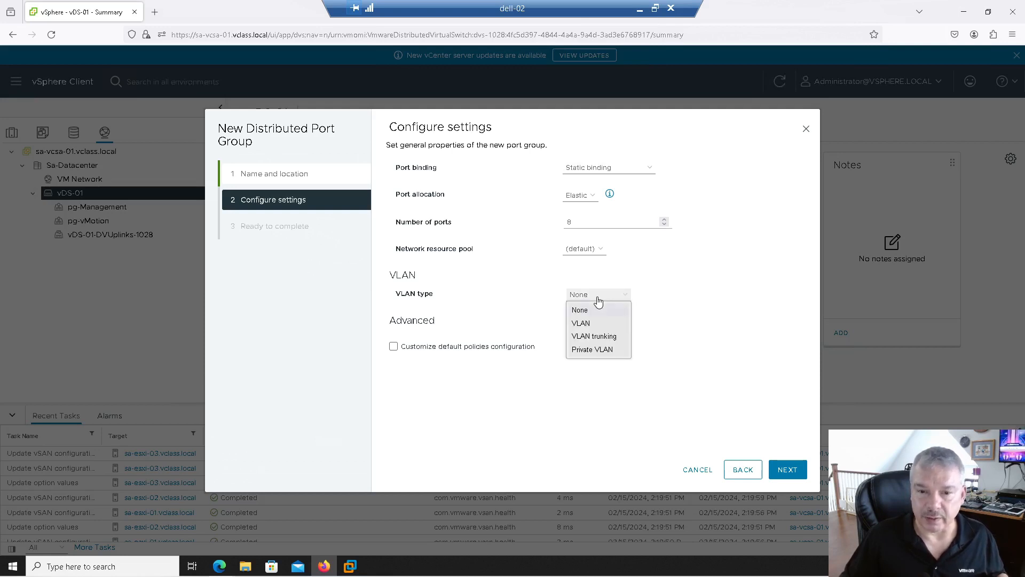
click(678, 279)
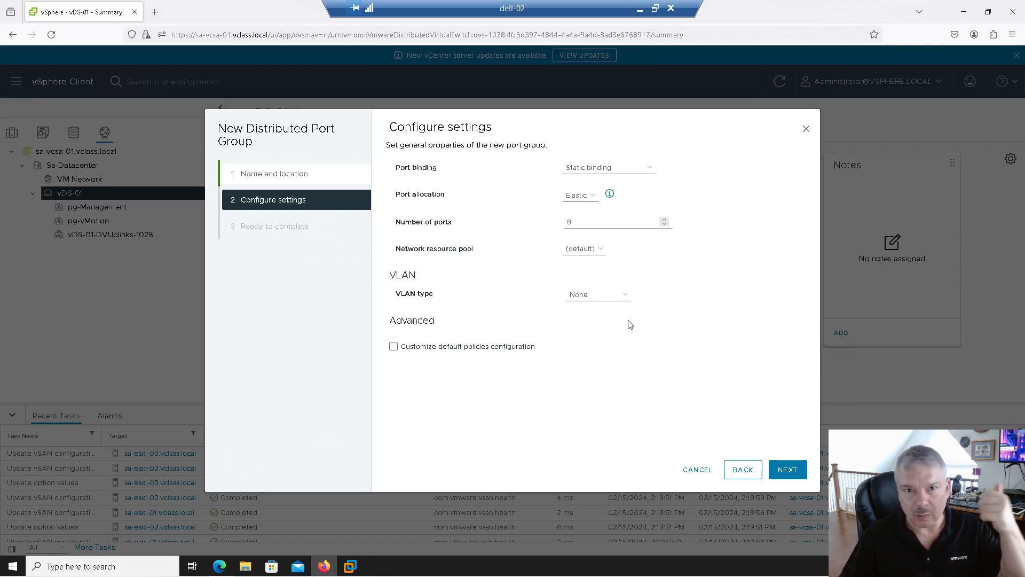
click(783, 474)
click(786, 470)
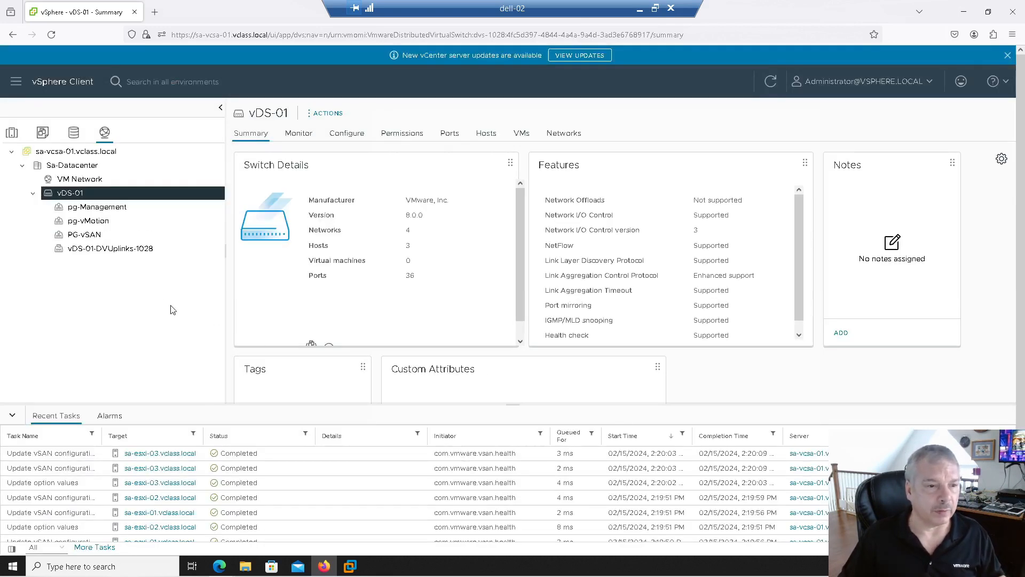
- Check the hosts attached to PG-vSAN, the sa-esxi-01 host summary, and the issues and alarms of Cluster-01
click(93, 235)
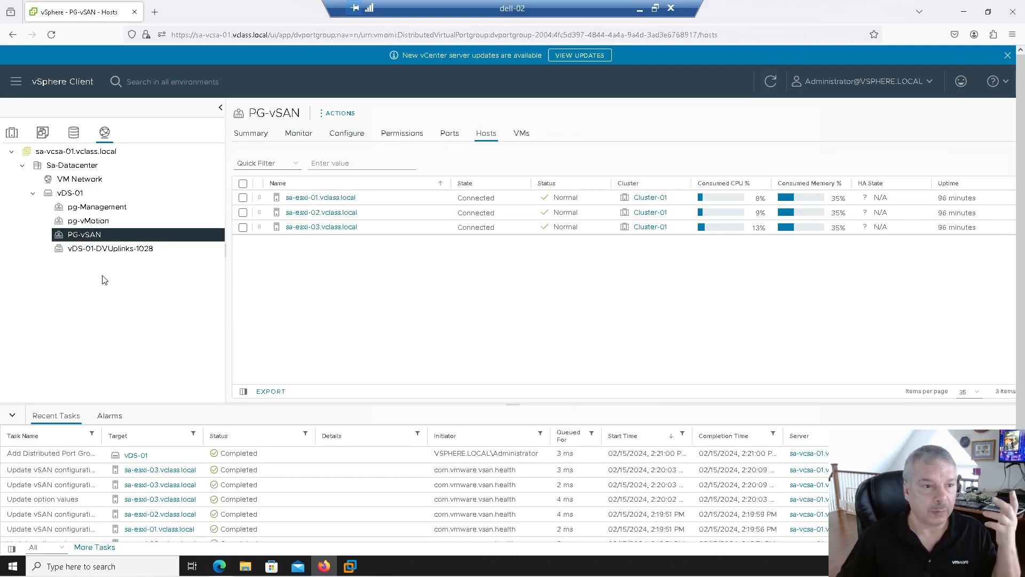
click(12, 132)
click(94, 194)
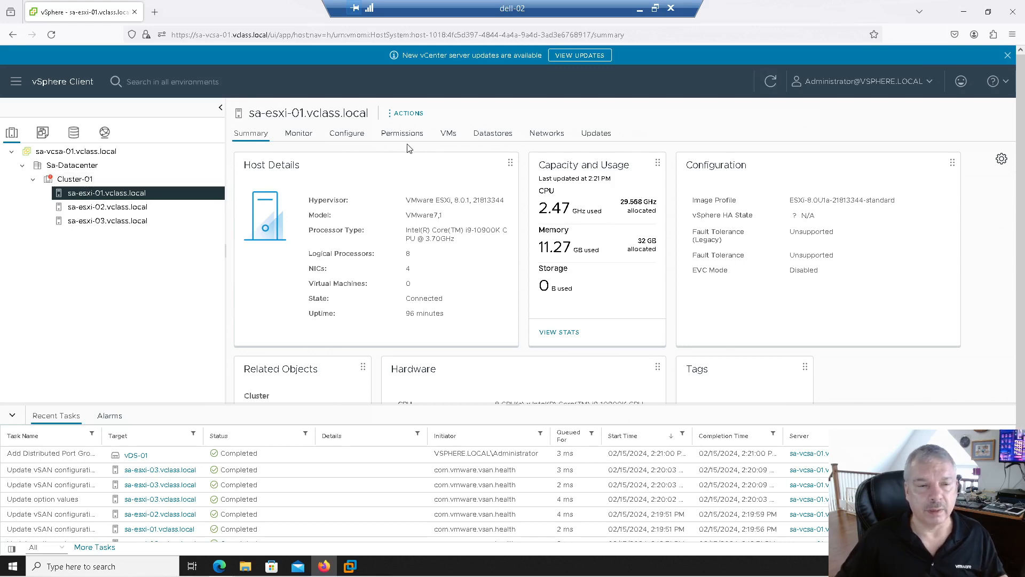
click(85, 180)
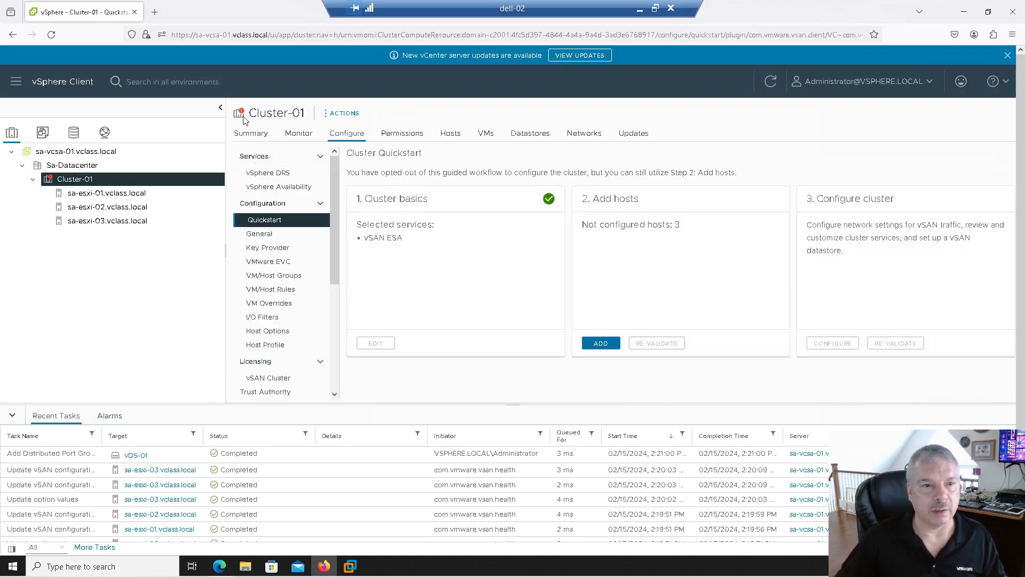
click(246, 138)
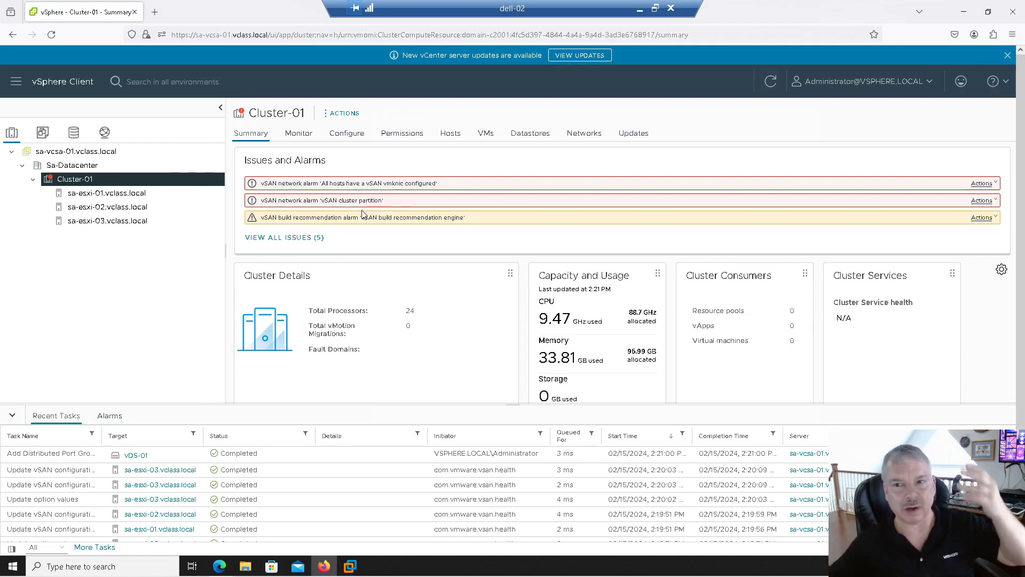
- Open the configuration settings of host sa-esxi-01
click(100, 193)
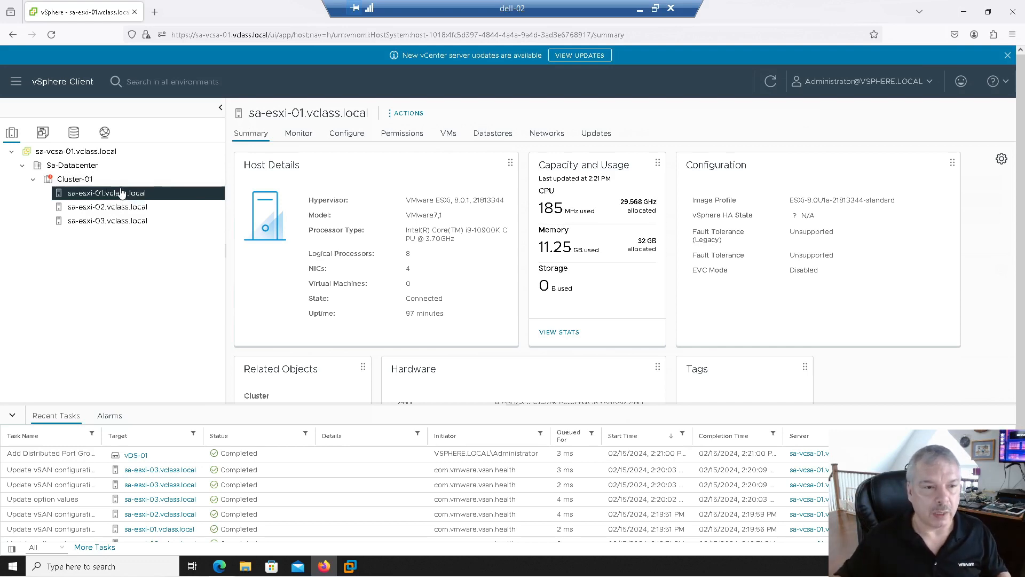
click(346, 134)
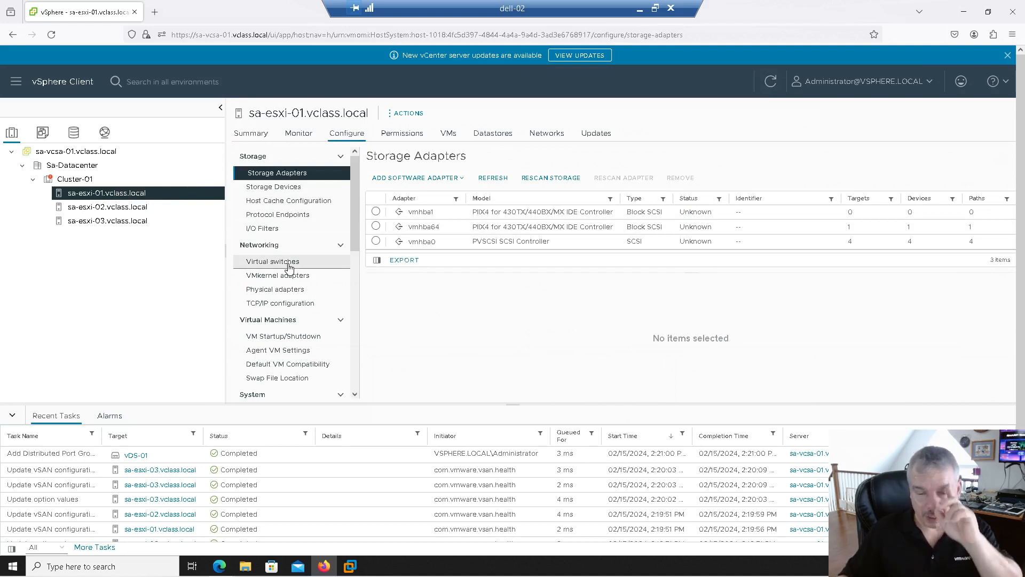
- Edit the teaming and failover of port group PG-vSAN, moving Uplink 1 and Uplink 2 to the unused uplinks
click(104, 132)
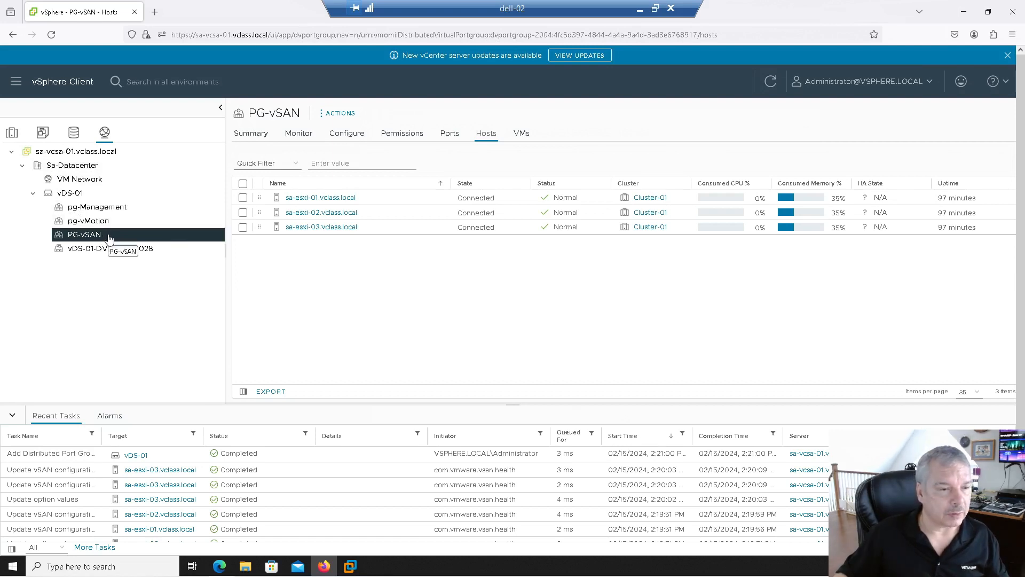
right_click(108, 238)
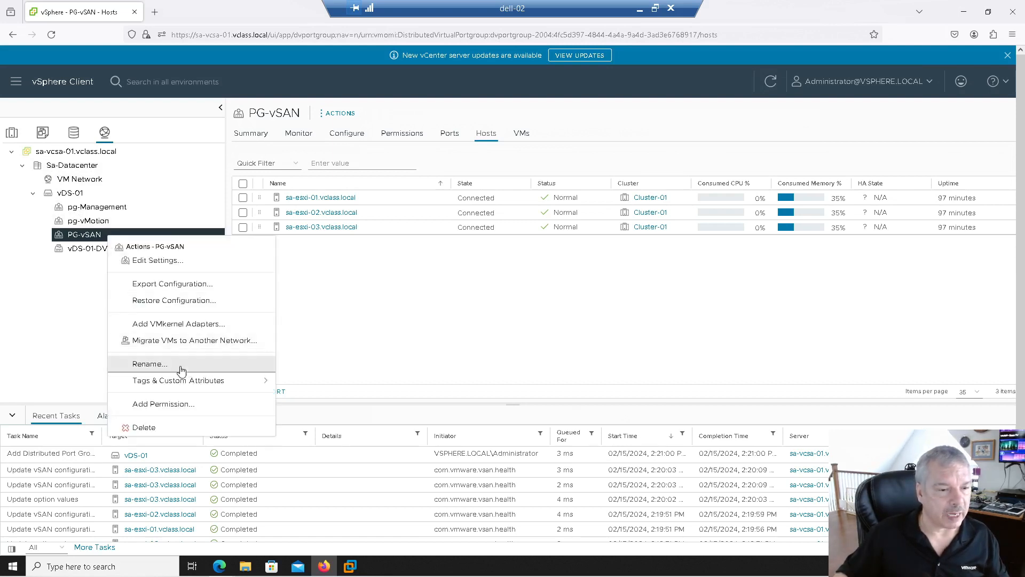
click(143, 260)
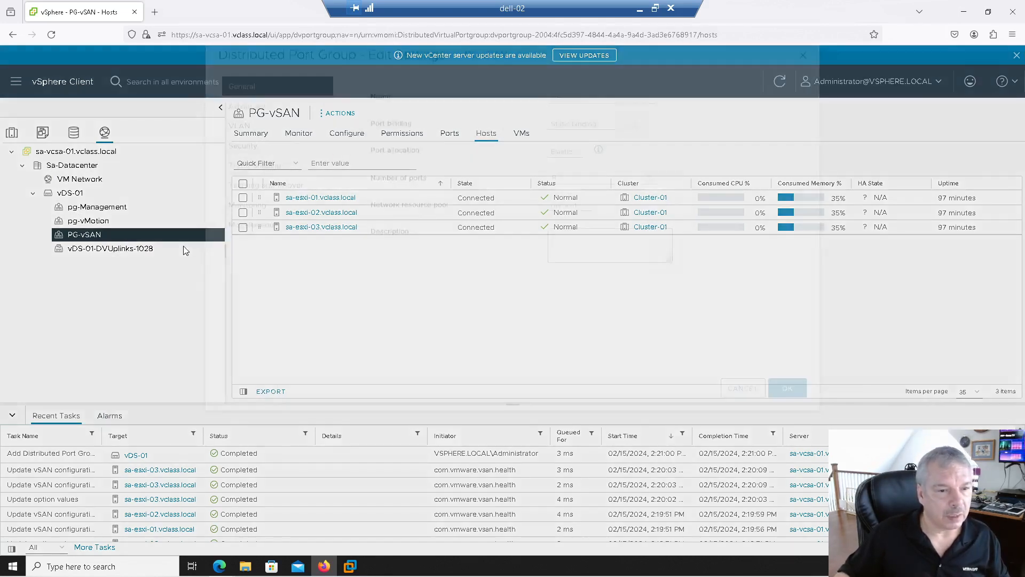
click(269, 267)
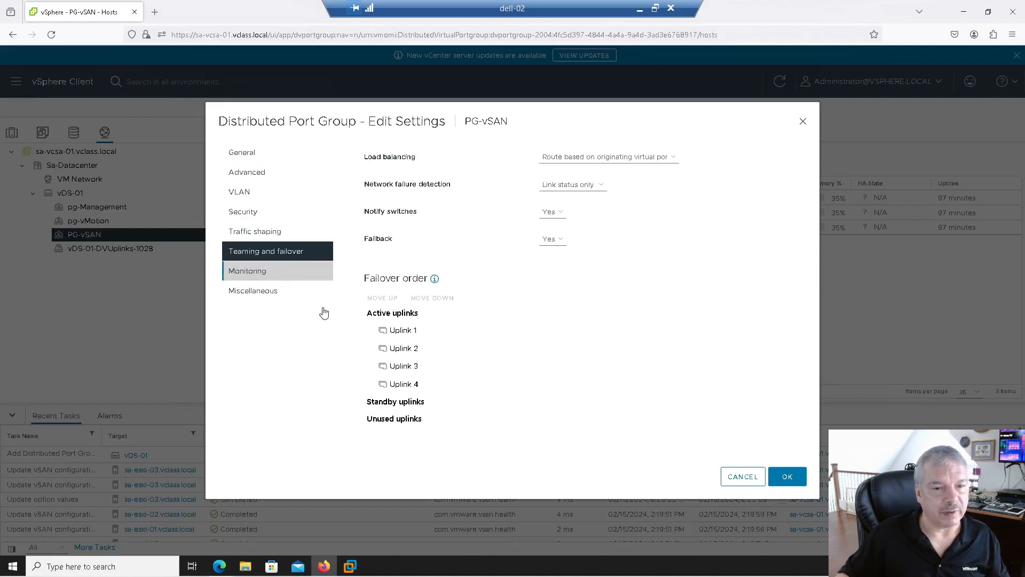
click(396, 337)
ctrl+click(397, 348)
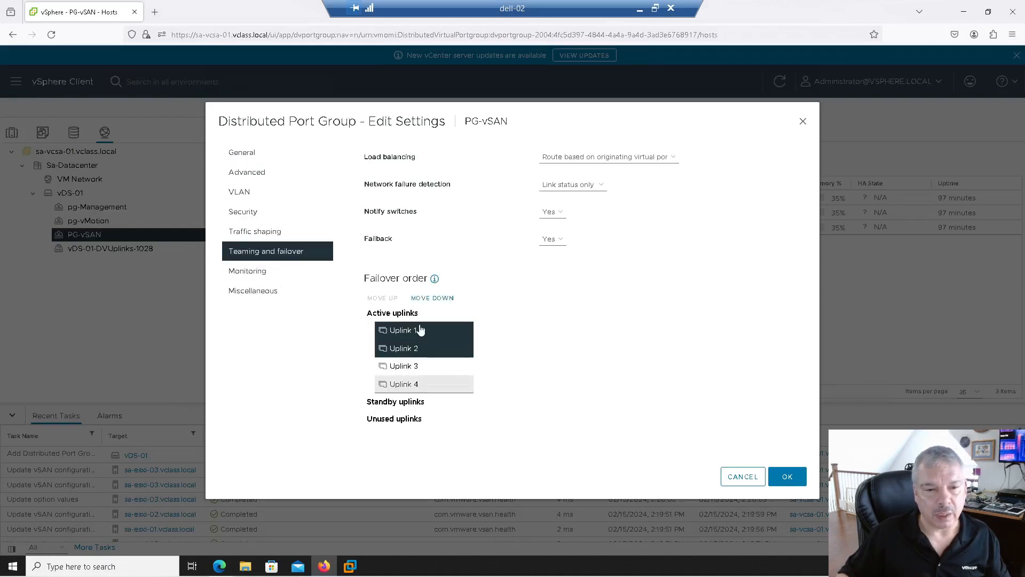
click(425, 300)
click(425, 300)
click(425, 300)
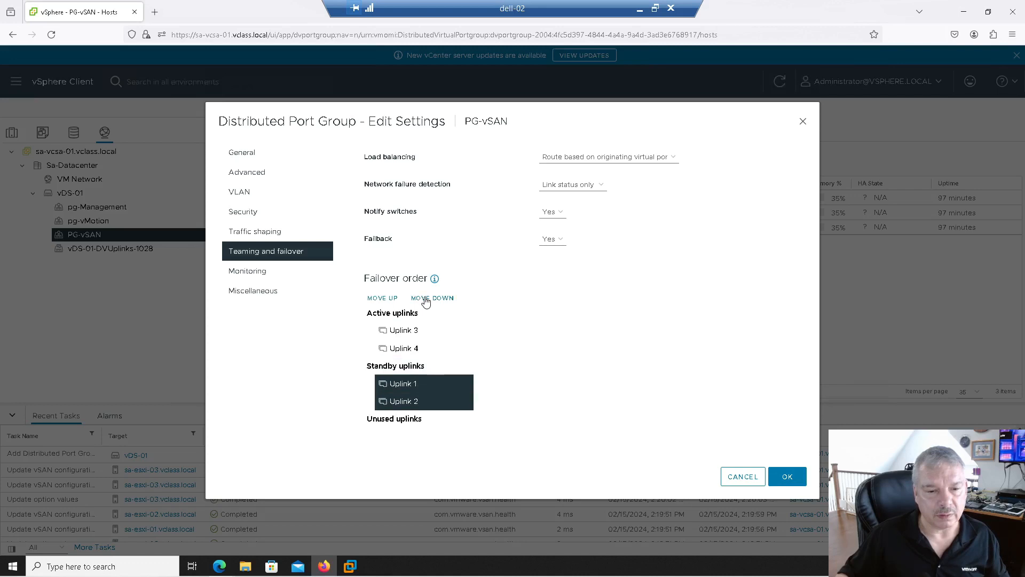
click(426, 300)
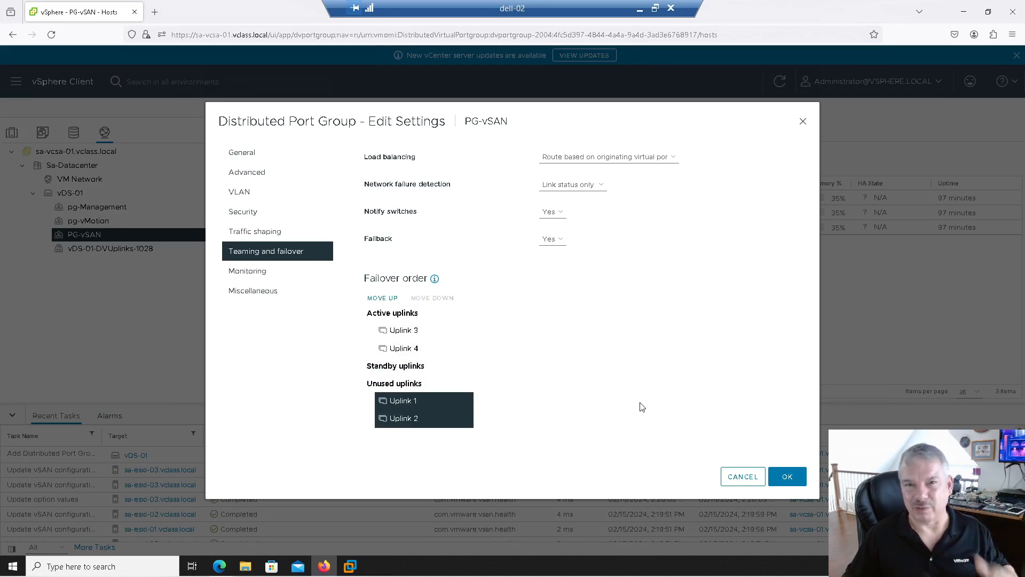
click(787, 476)
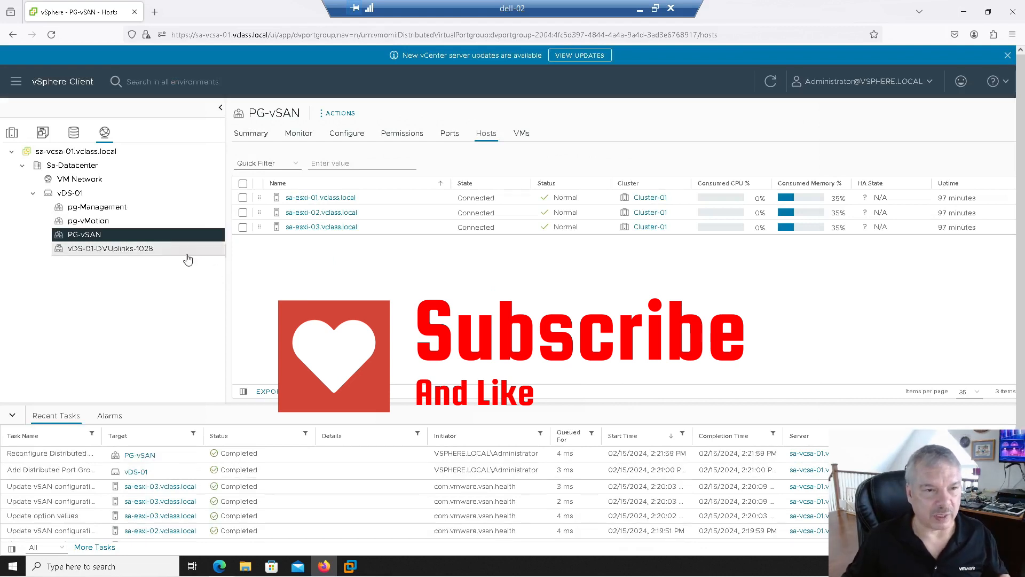
- Start adding a VMkernel network adapter on host sa-esxi-01, using the existing network PG-vSAN as its target device
click(9, 135)
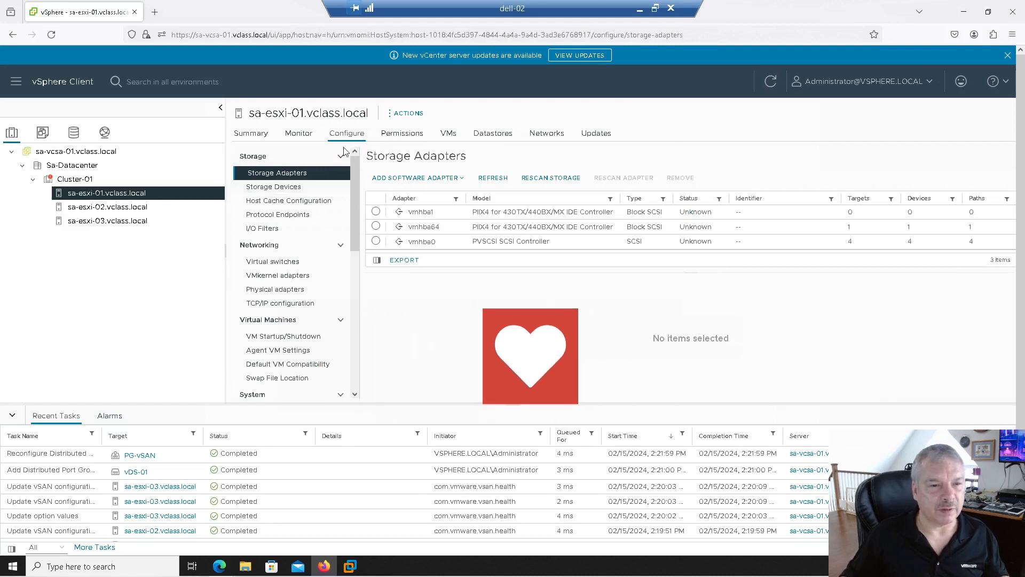
click(296, 279)
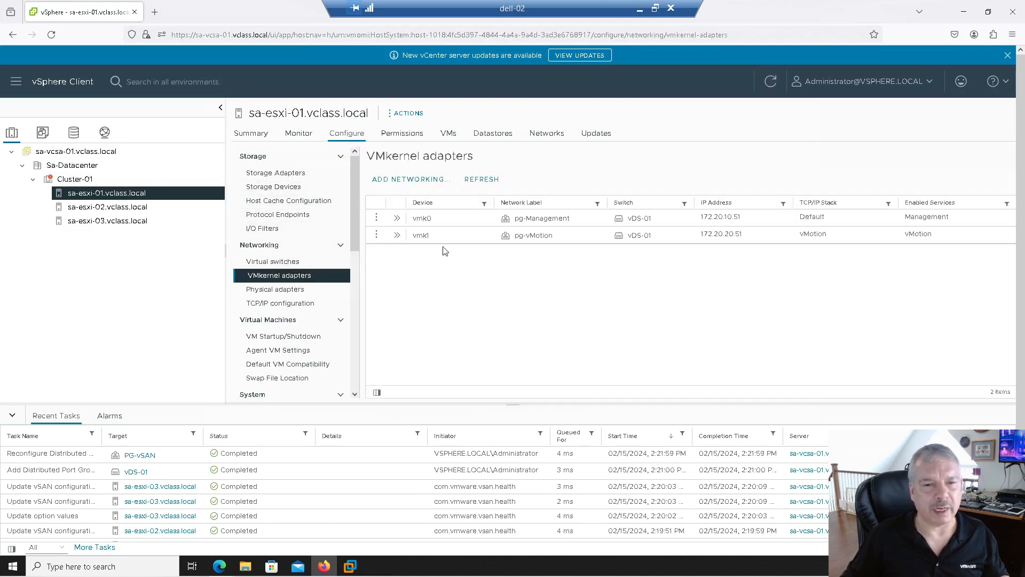
click(411, 179)
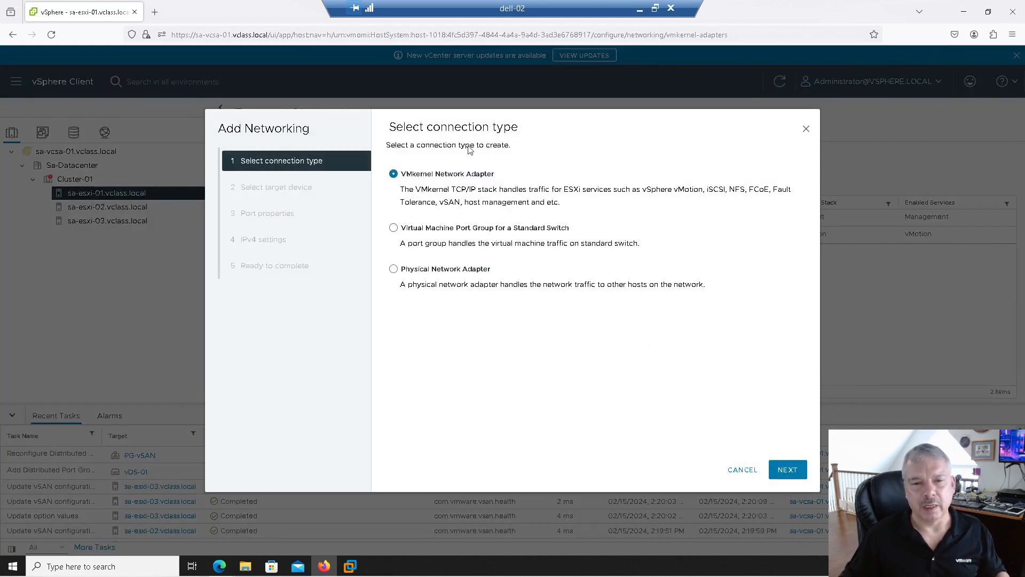
click(775, 467)
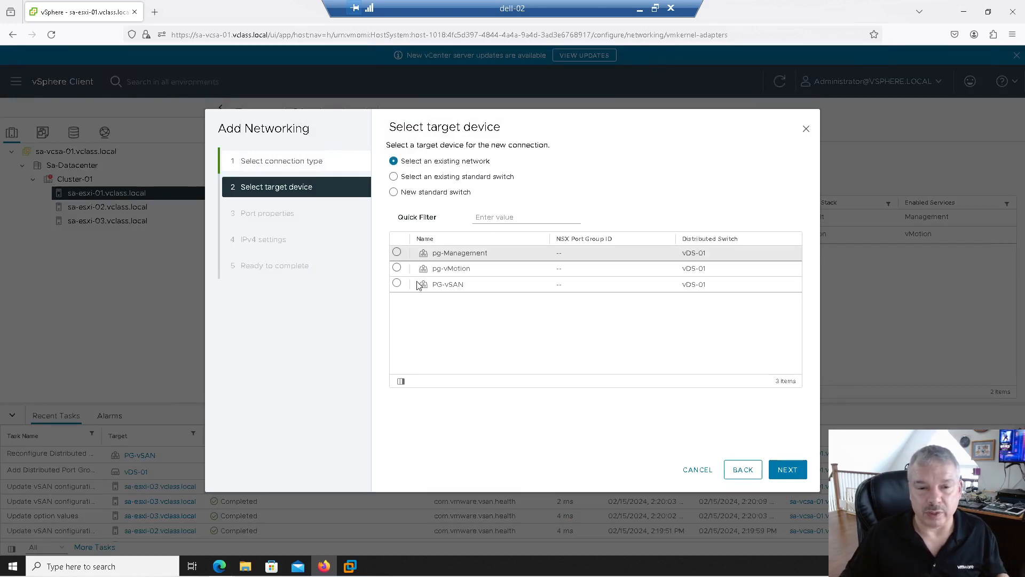
click(397, 284)
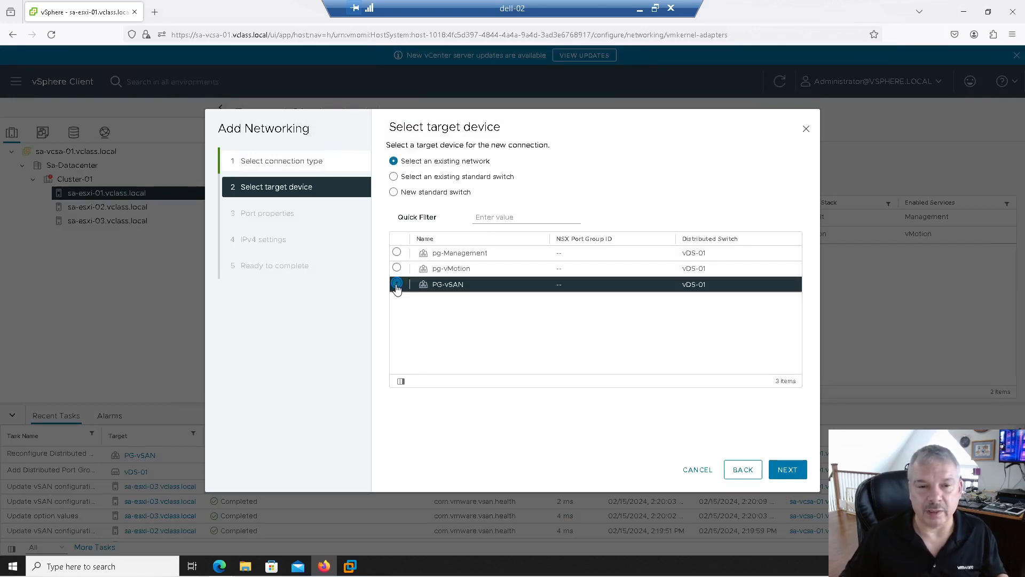
click(786, 470)
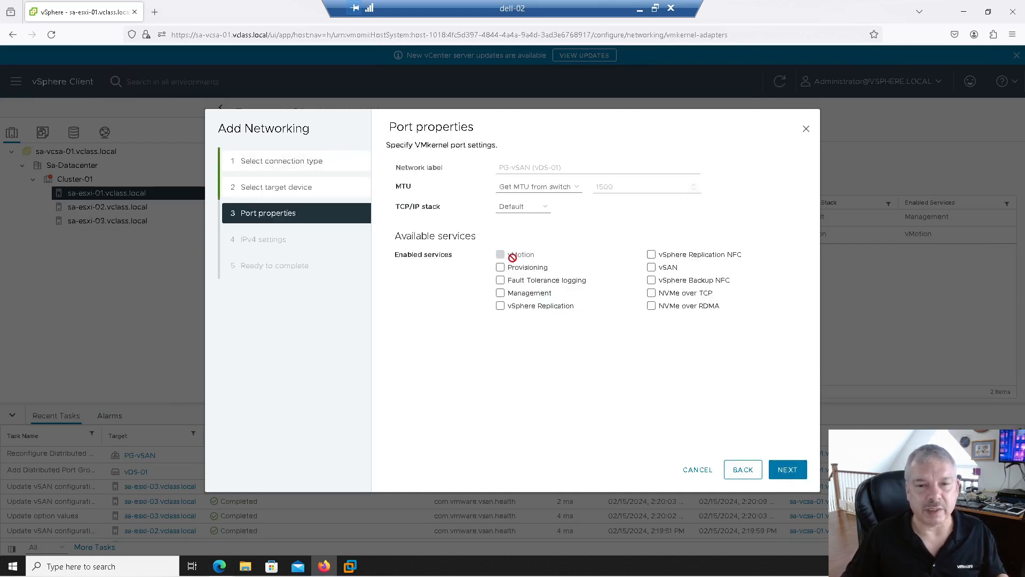
- Set the new adapter's MTU mode to Custom, keeping 1500, and enable the vSAN service
click(567, 190)
click(569, 196)
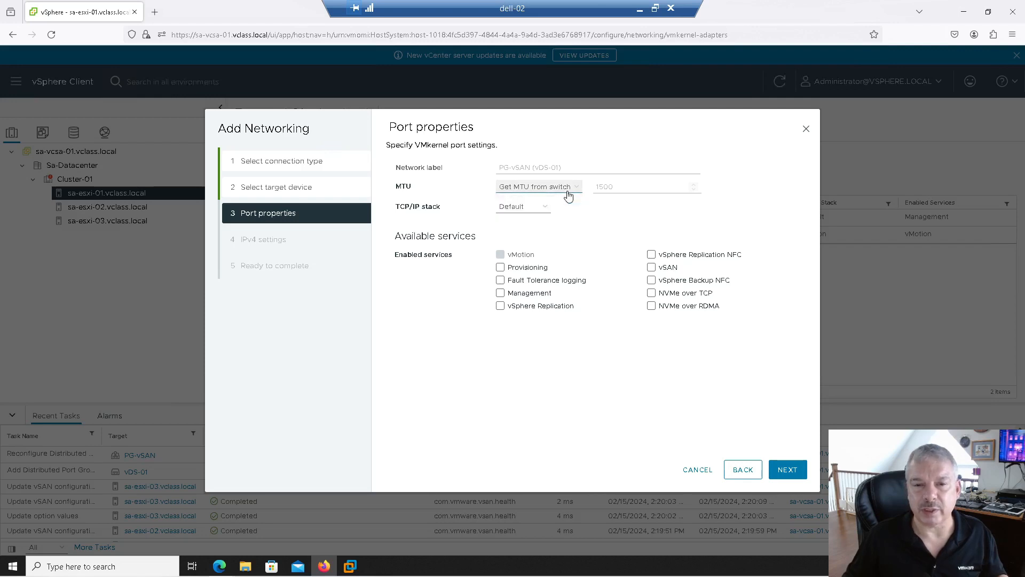
click(565, 192)
click(552, 219)
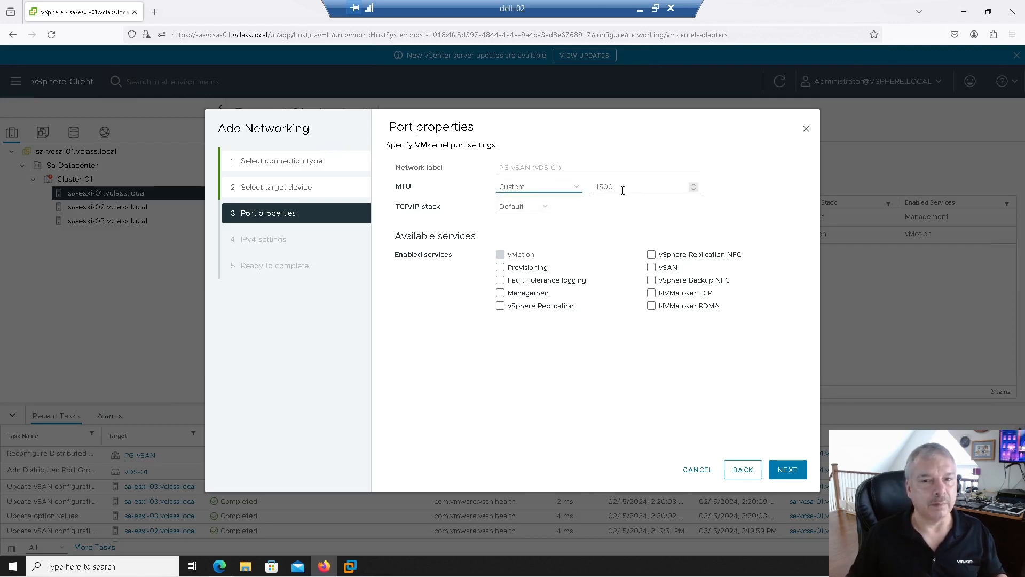
drag(623, 191, 593, 187)
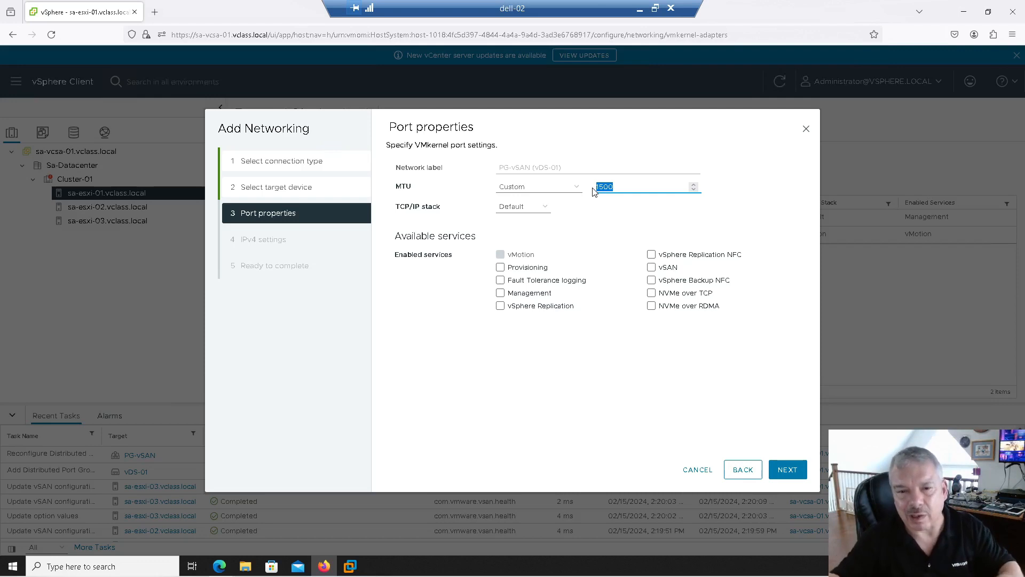
click(651, 268)
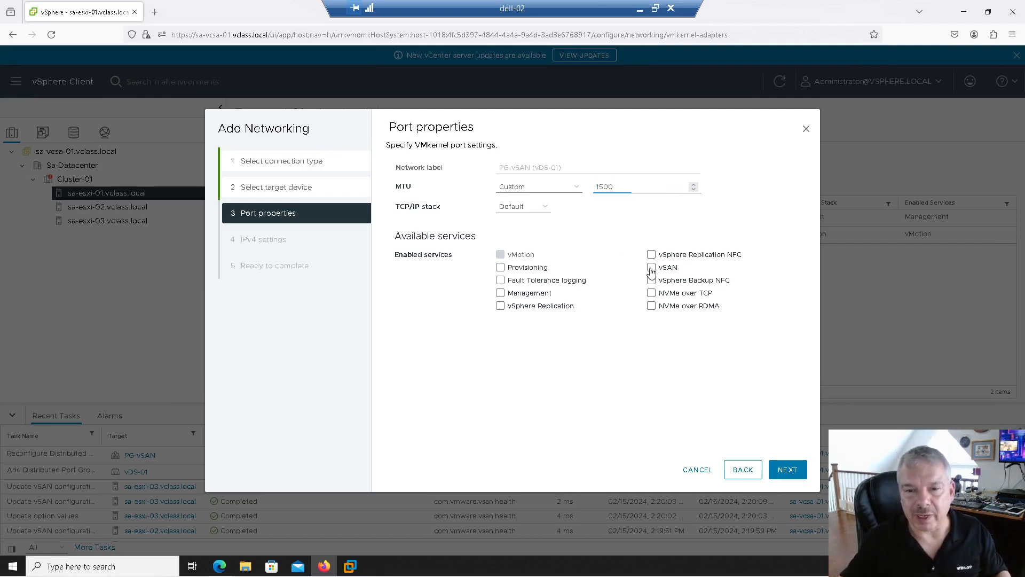
click(779, 471)
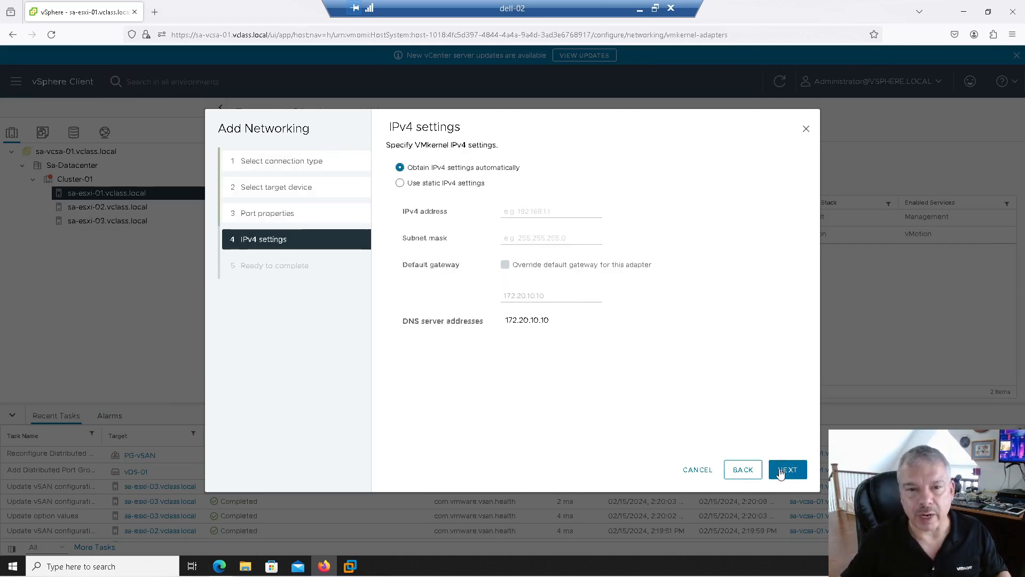
- Give the sa-esxi-01 vSAN adapter static IPv4 address 172.20.30.51 with subnet mask 255.255.255.0
click(425, 183)
click(512, 211)
text(172.20.30.1)
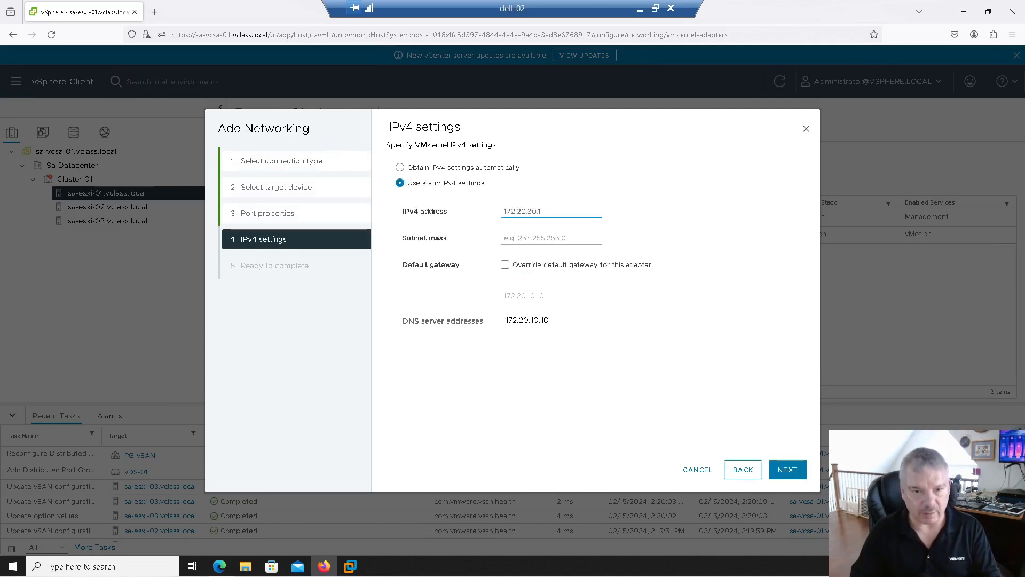
key(BackSpace)
key(Tab)
text(255.)
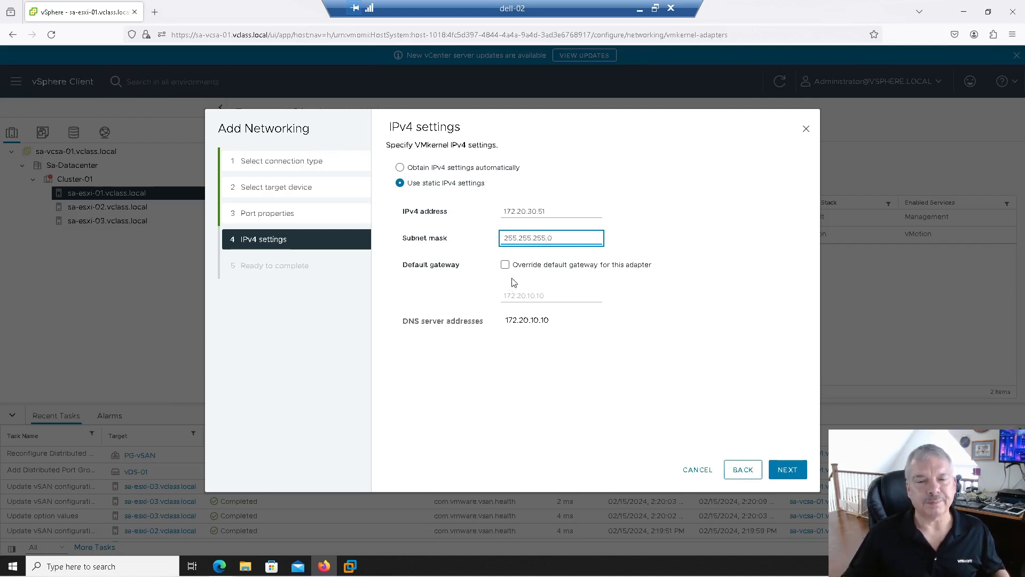
click(532, 300)
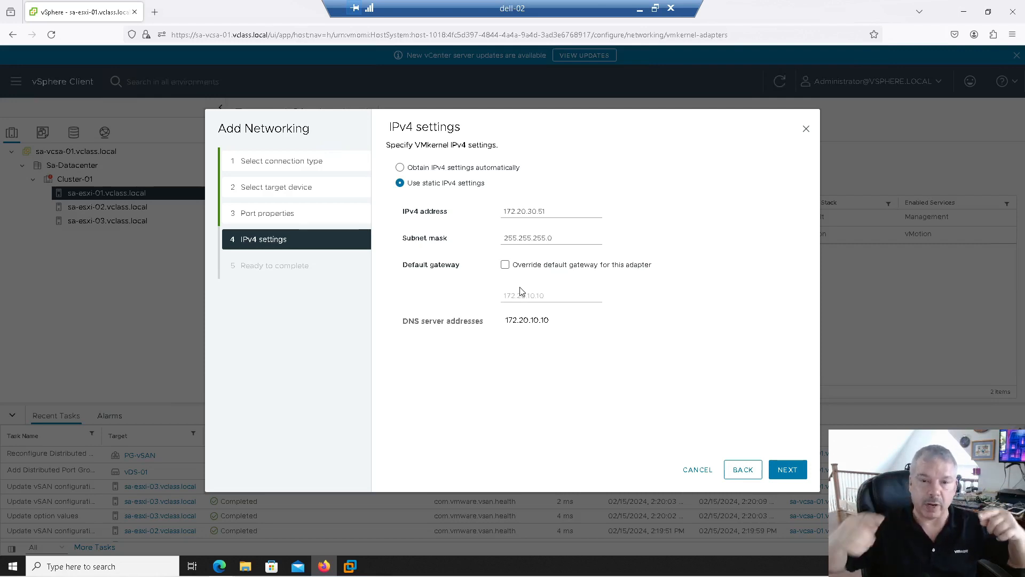
click(524, 265)
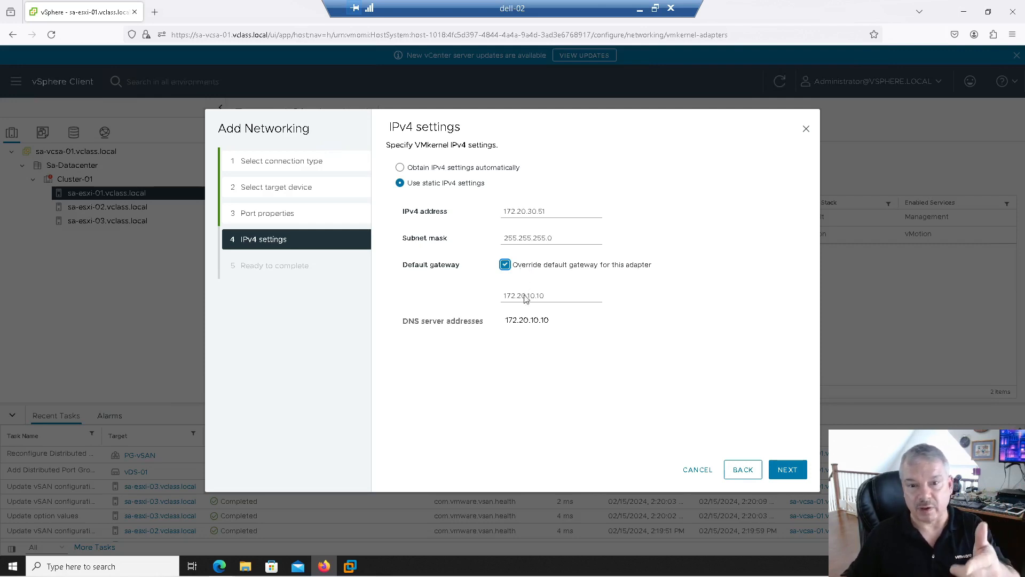
click(512, 265)
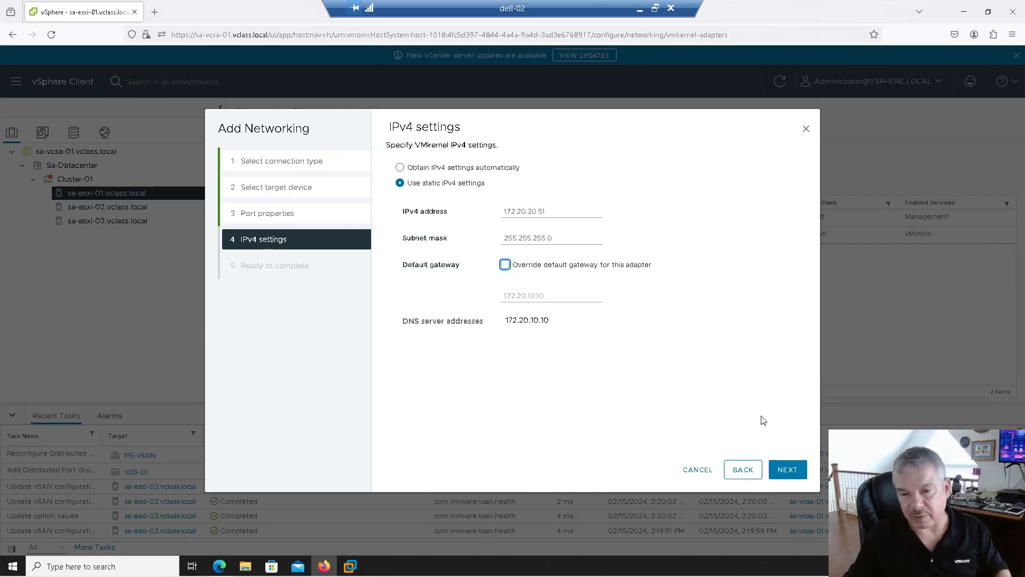
- Accept the IPv4 settings and finish creating the vSAN VMkernel adapter on sa-esxi-01
click(788, 470)
click(787, 469)
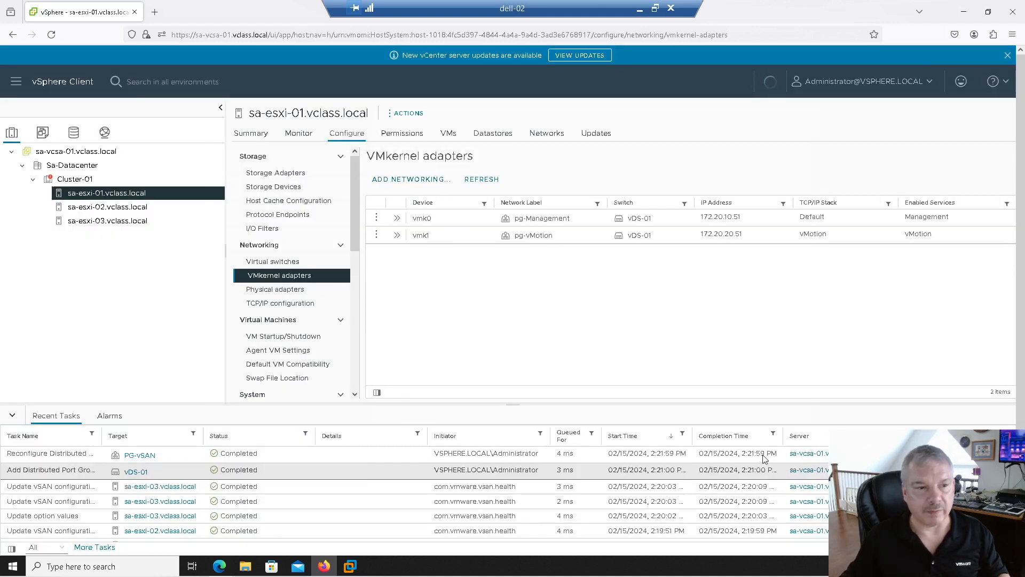
- Start adding a VMkernel adapter on host sa-esxi-02 using PG-vSAN, with the vSAN service enabled and MTU taken from the switch
click(136, 207)
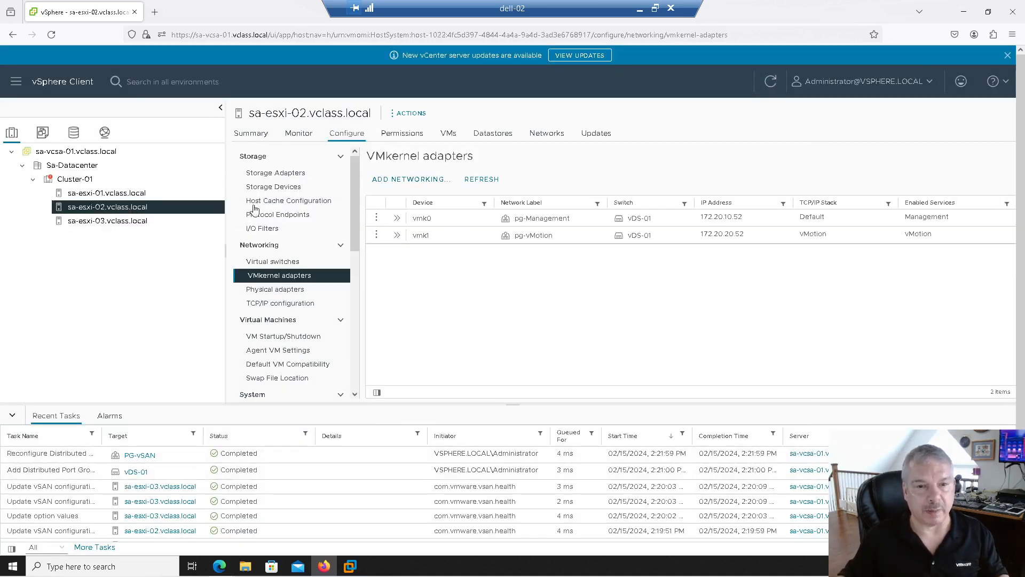
click(393, 181)
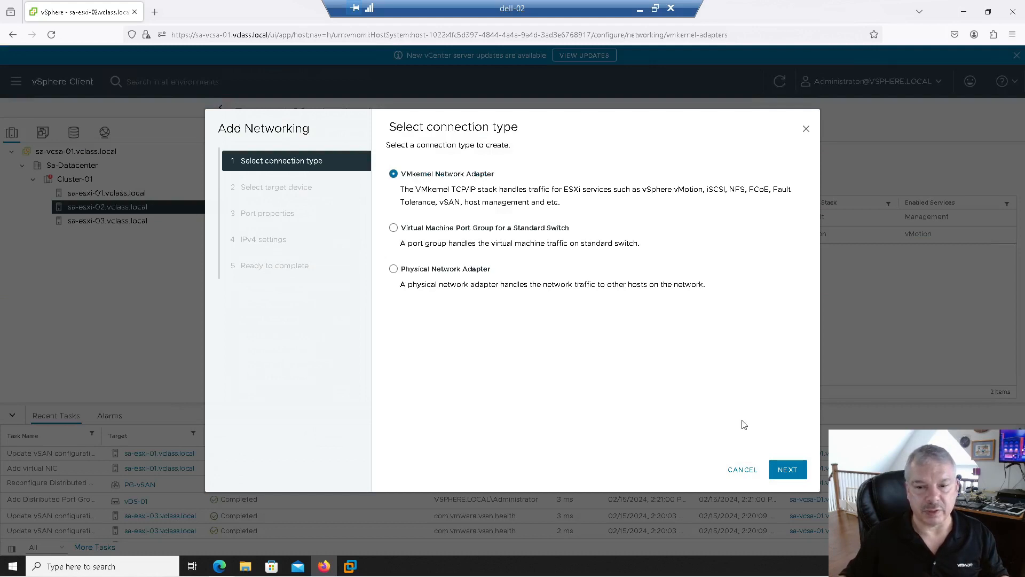
click(778, 469)
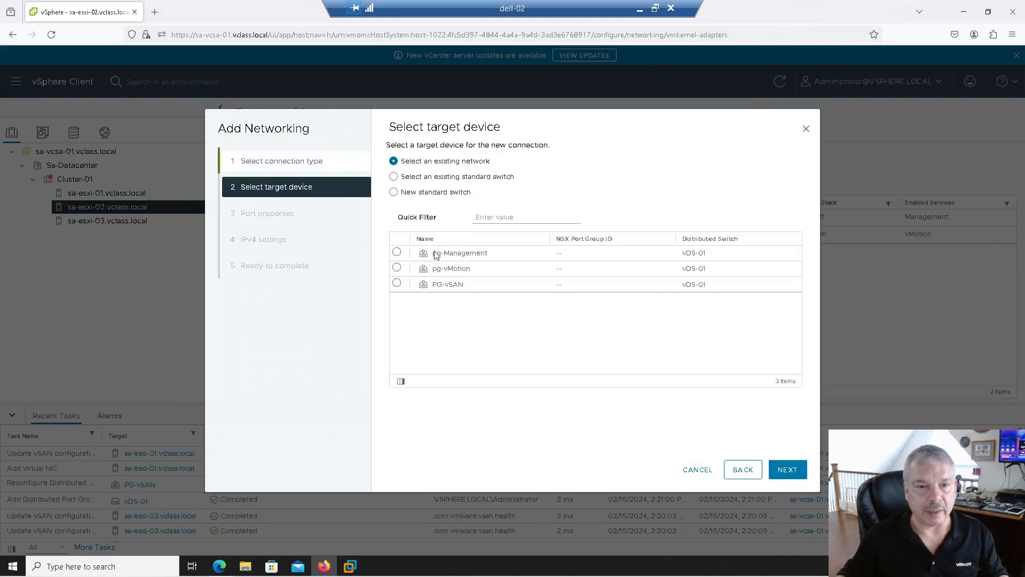
click(396, 283)
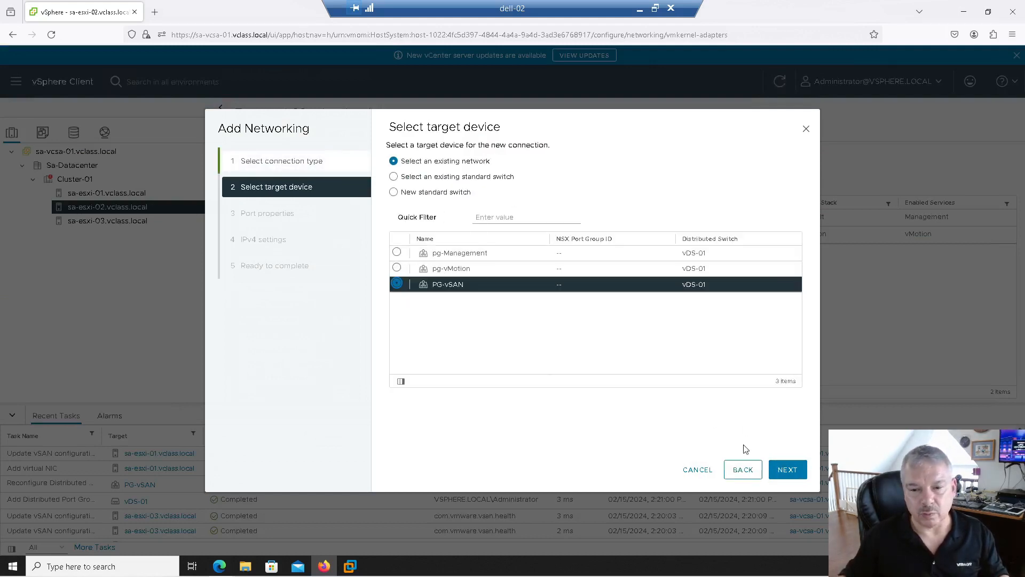
click(787, 469)
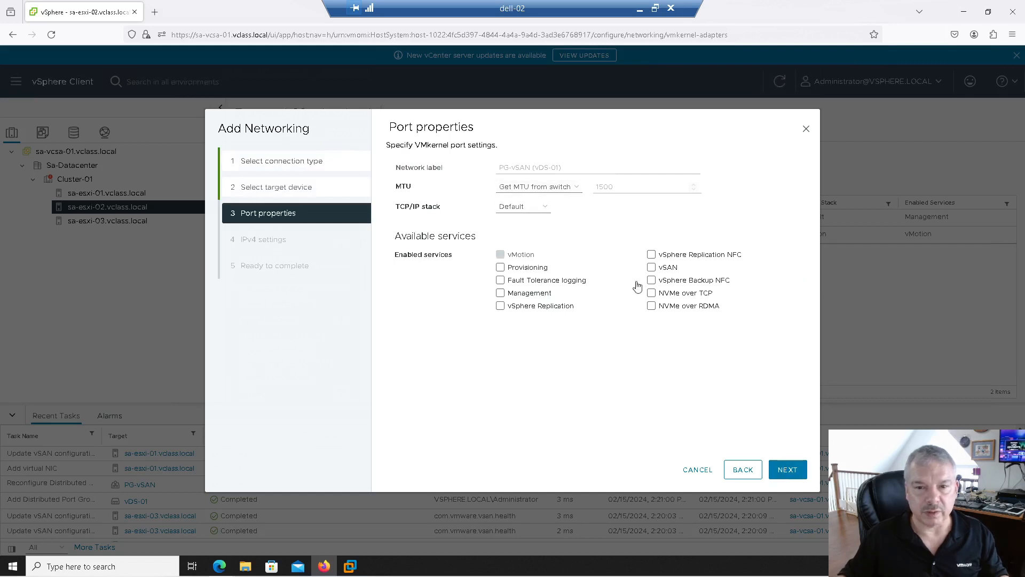
click(652, 269)
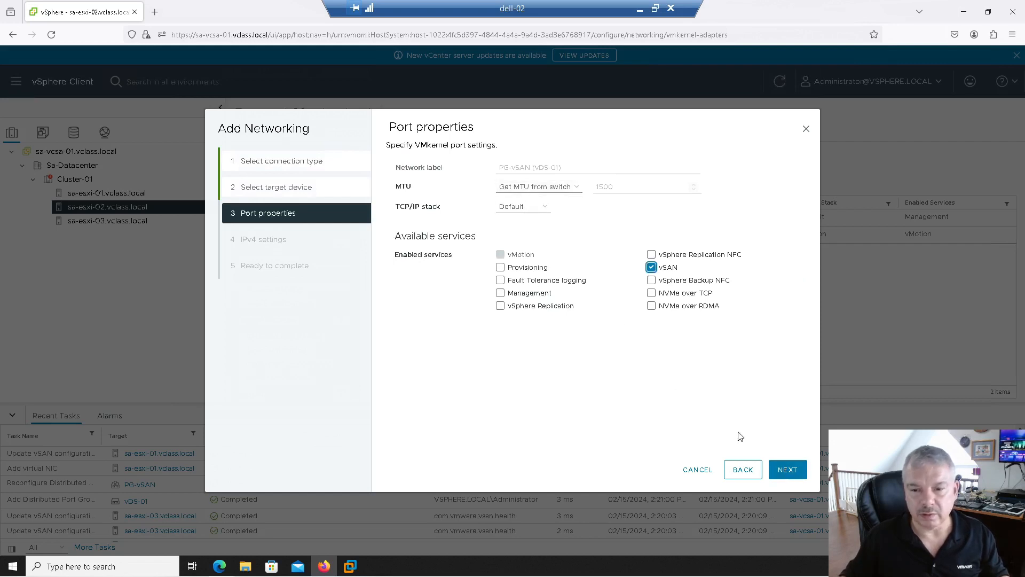
click(787, 469)
- Give the sa-esxi-02 vSAN adapter static IPv4 address 172.20.30.52 with subnet mask 255.255.255.0
click(455, 183)
click(530, 210)
text(172.20.30.52)
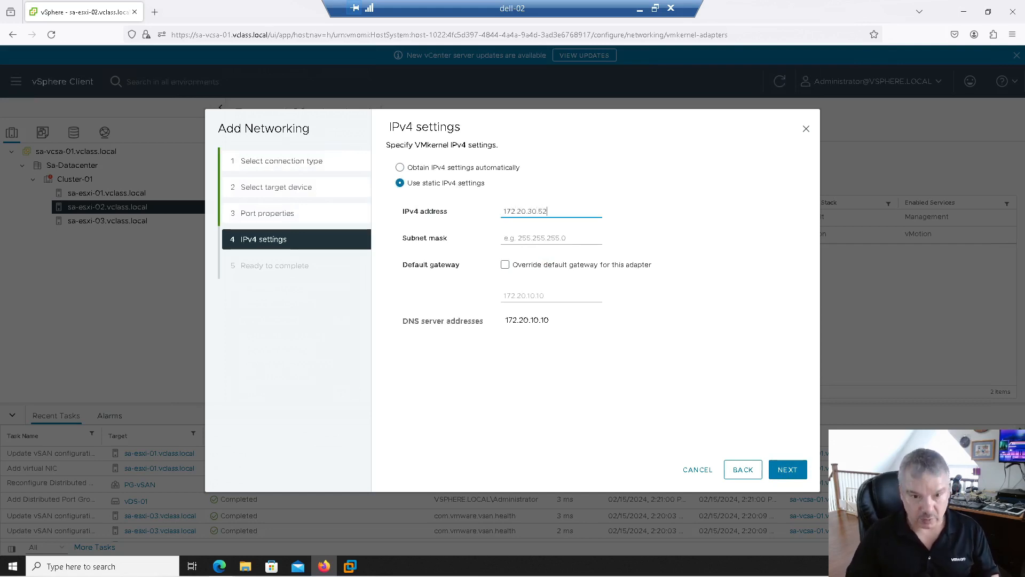
key(Tab)
text(2)
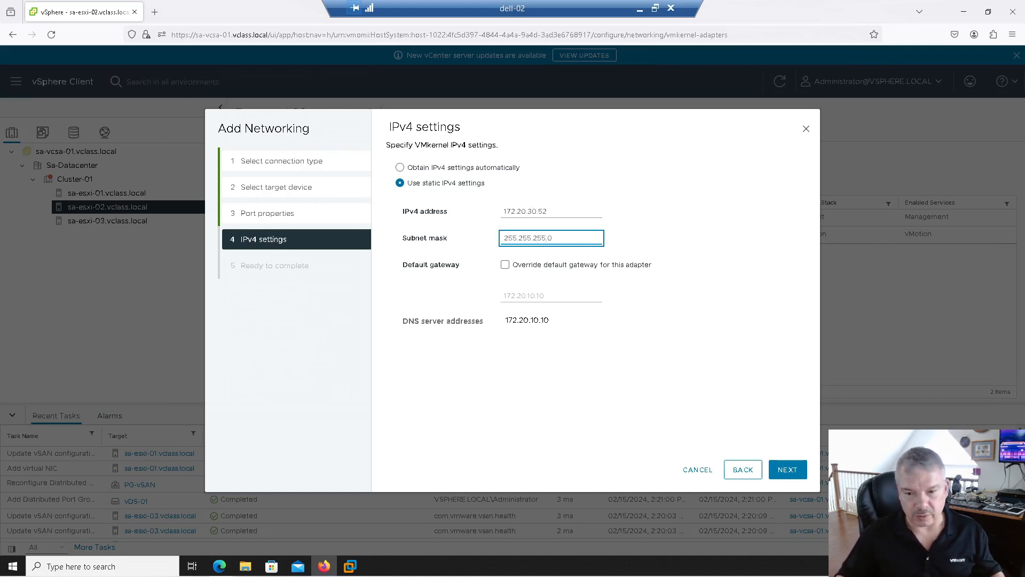
- Accept the IPv4 settings and finish creating the vSAN VMkernel adapter on sa-esxi-02
click(771, 470)
click(773, 471)
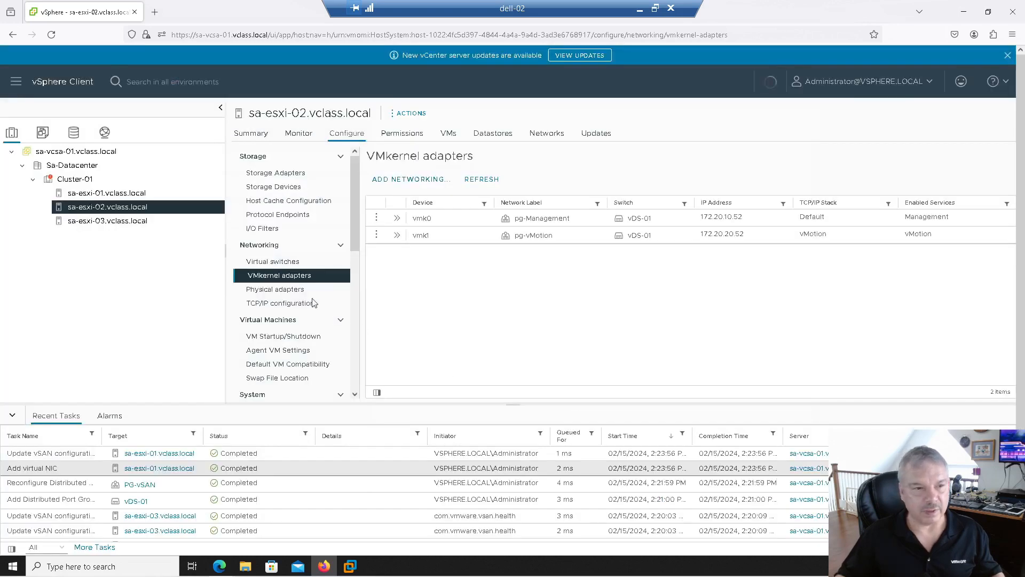
- Start adding a VMkernel adapter on host sa-esxi-03 using PG-vSAN, with the vSAN service enabled
click(116, 221)
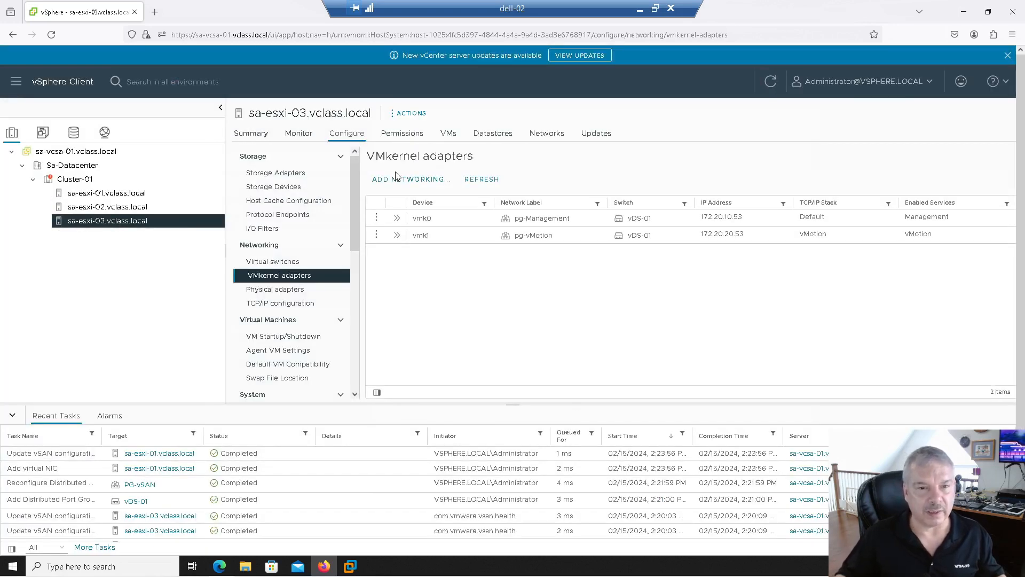
click(396, 178)
click(787, 469)
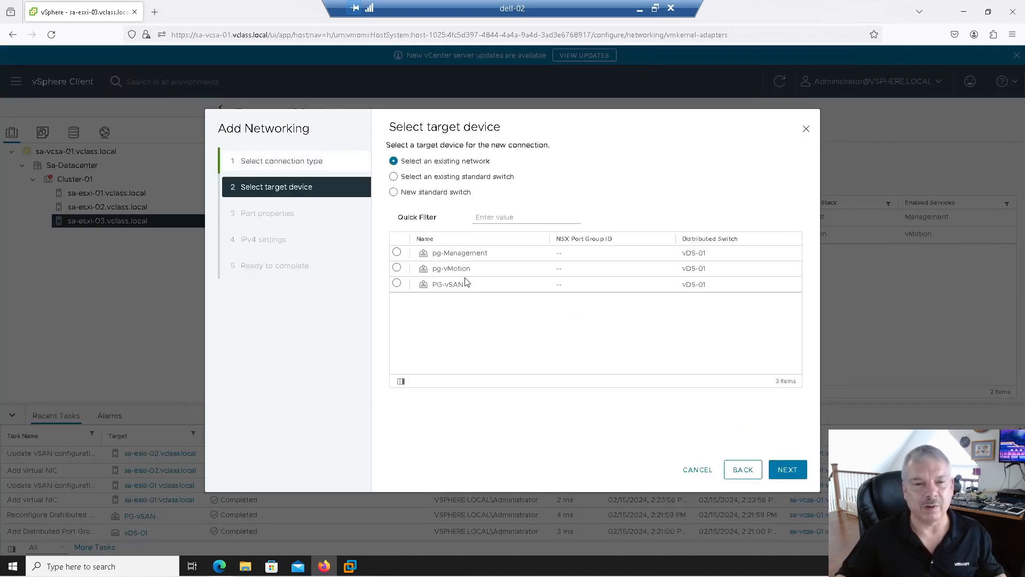
click(398, 284)
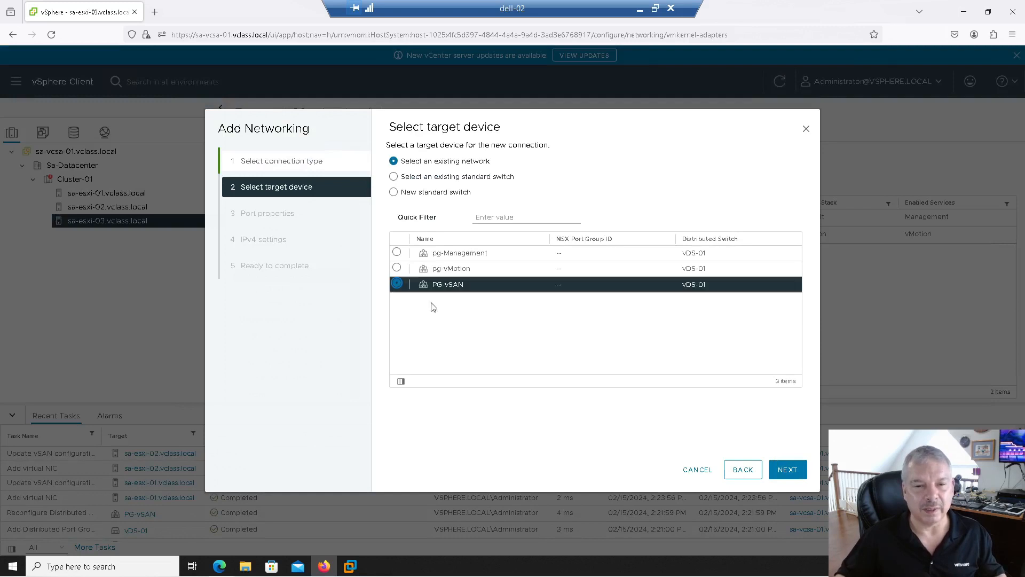
click(787, 470)
click(651, 267)
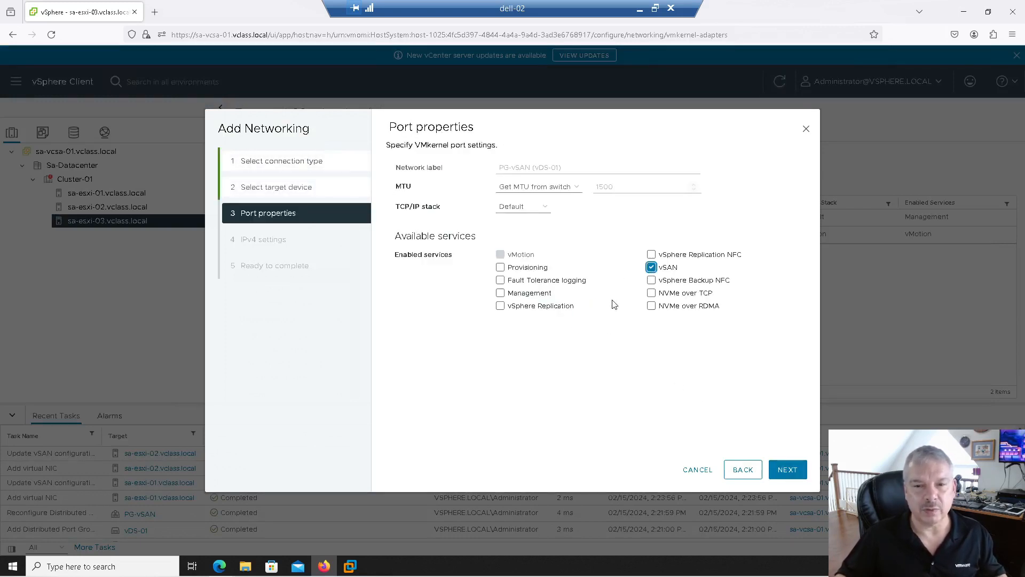
click(787, 469)
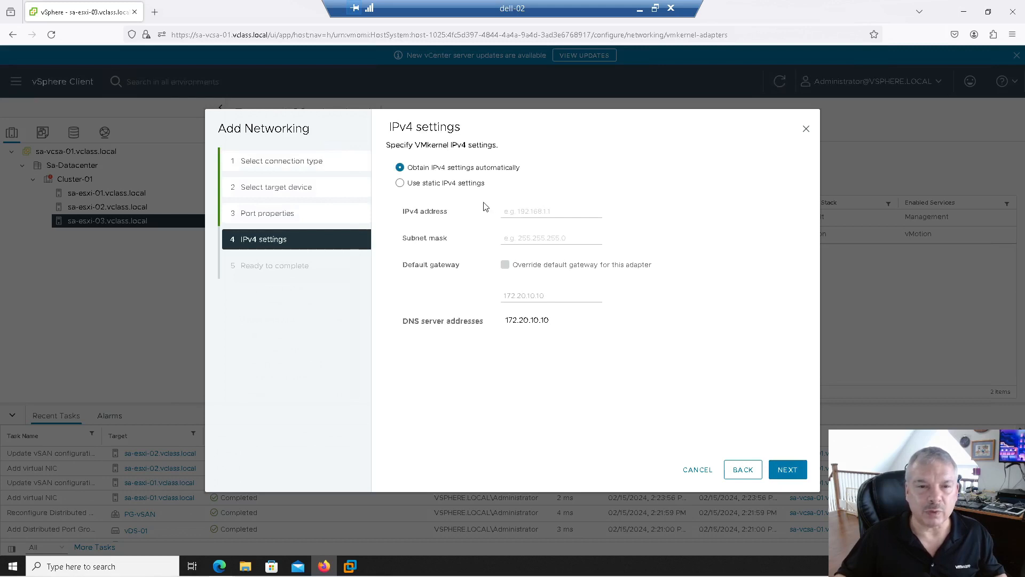
- Give the sa-esxi-03 vSAN adapter static IPv4 address 172.20.30.53 with subnet mask 255.255.255.0 and finish creating it
click(459, 184)
click(510, 214)
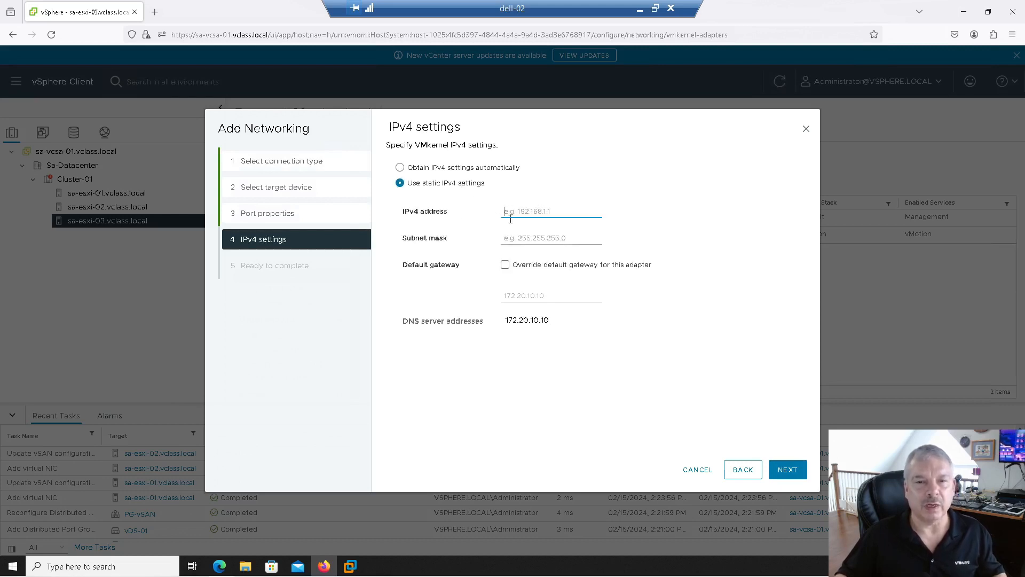
text(172.20)
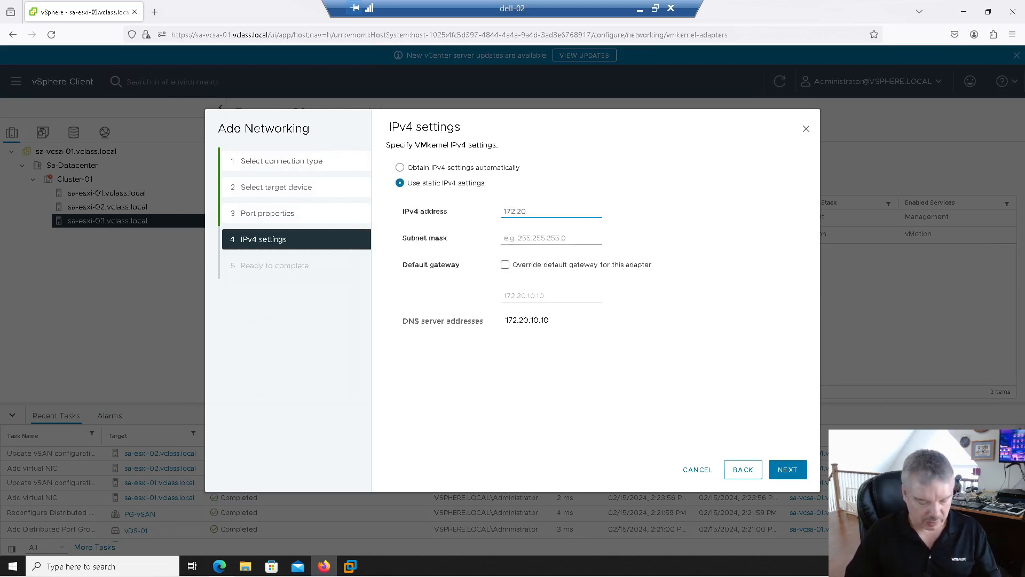
text(.30.53)
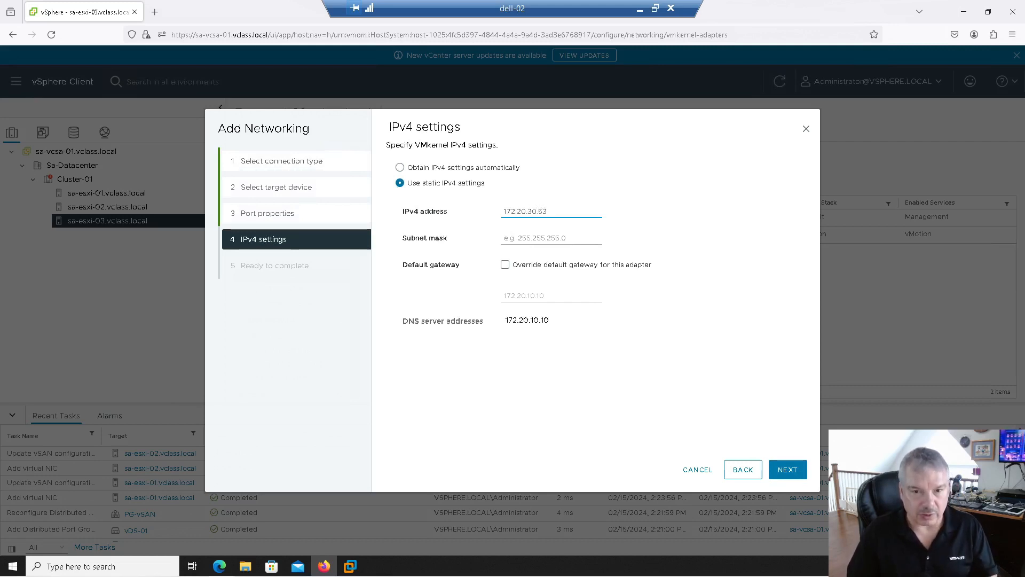
key(Tab)
text(255.25)
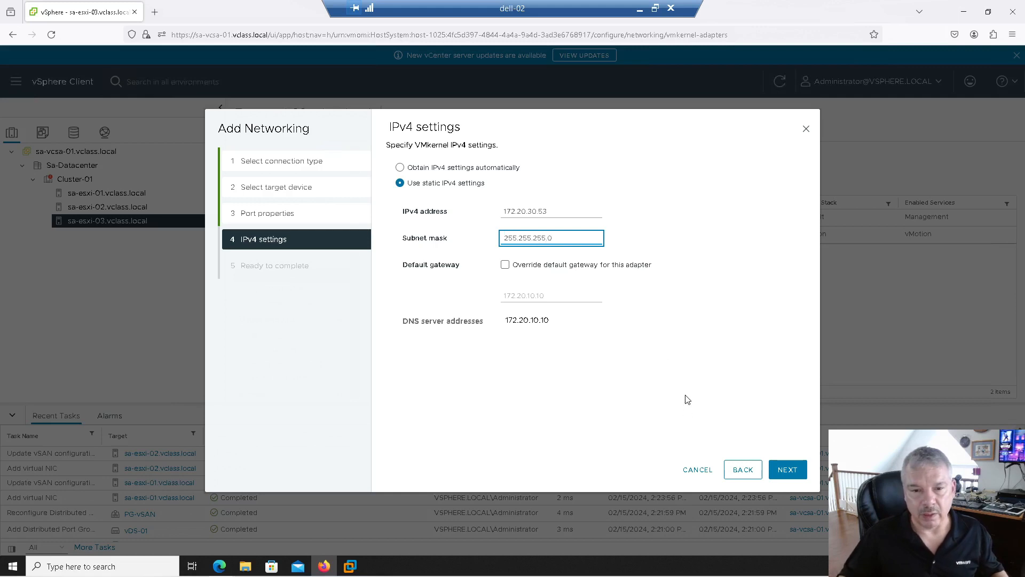
click(788, 470)
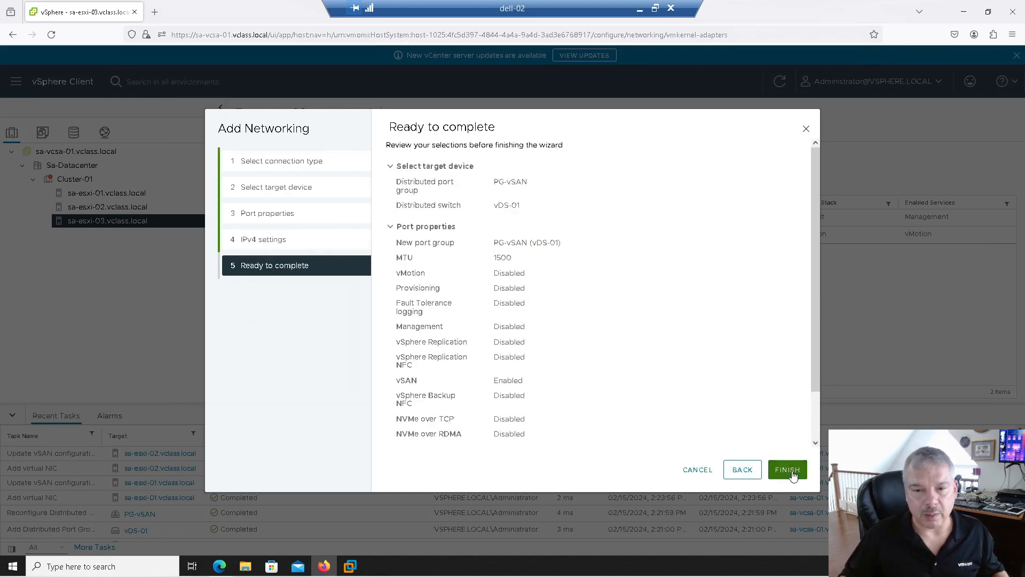
click(788, 469)
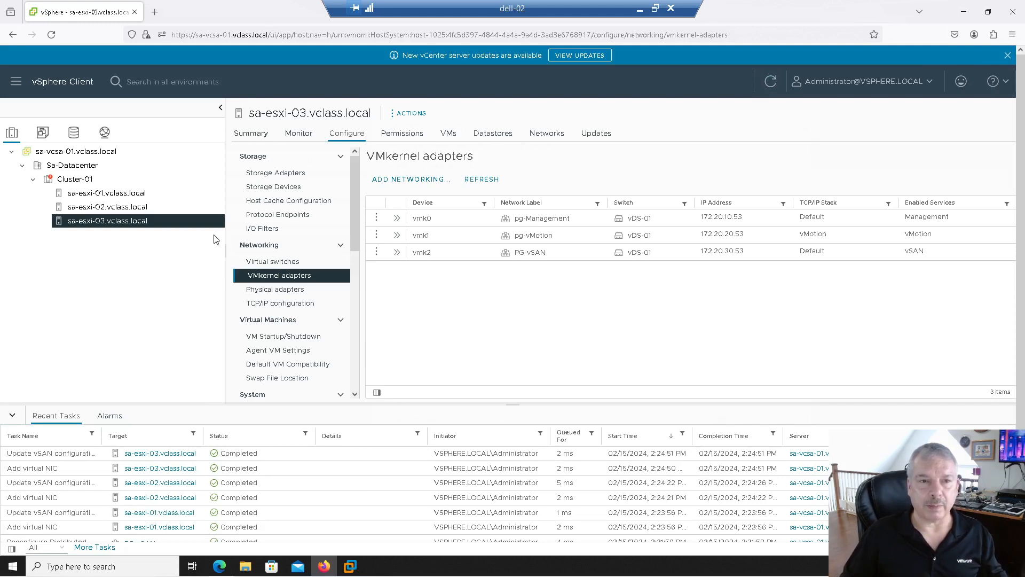
- Check Cluster-01's summary and the capacity of vsanDatastore
click(79, 180)
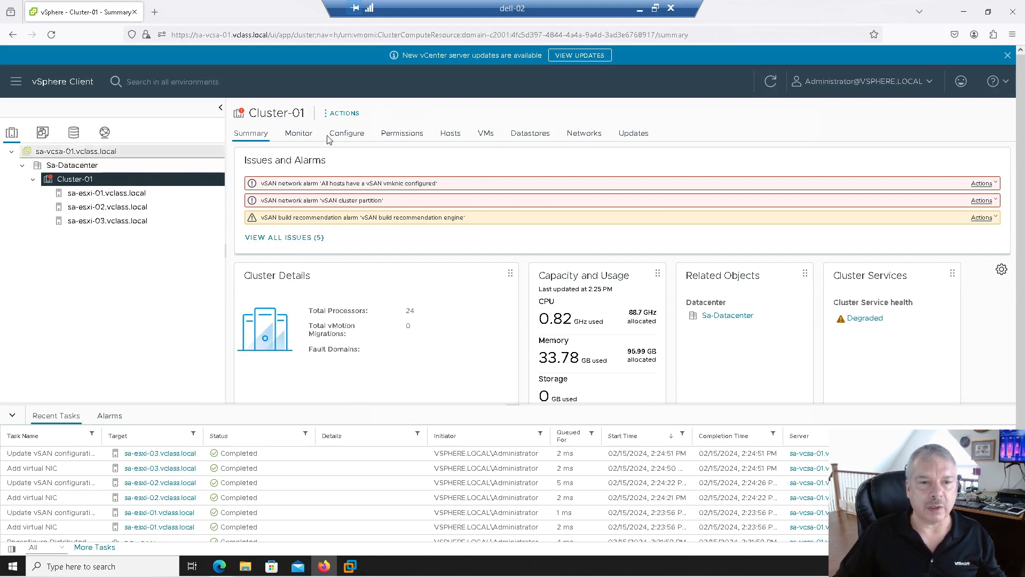
click(356, 137)
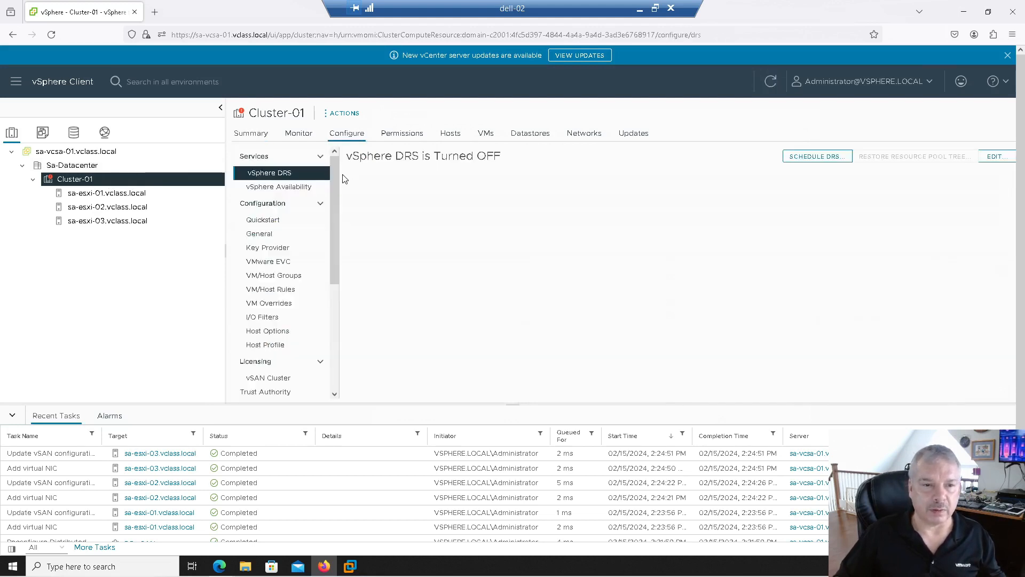
click(74, 131)
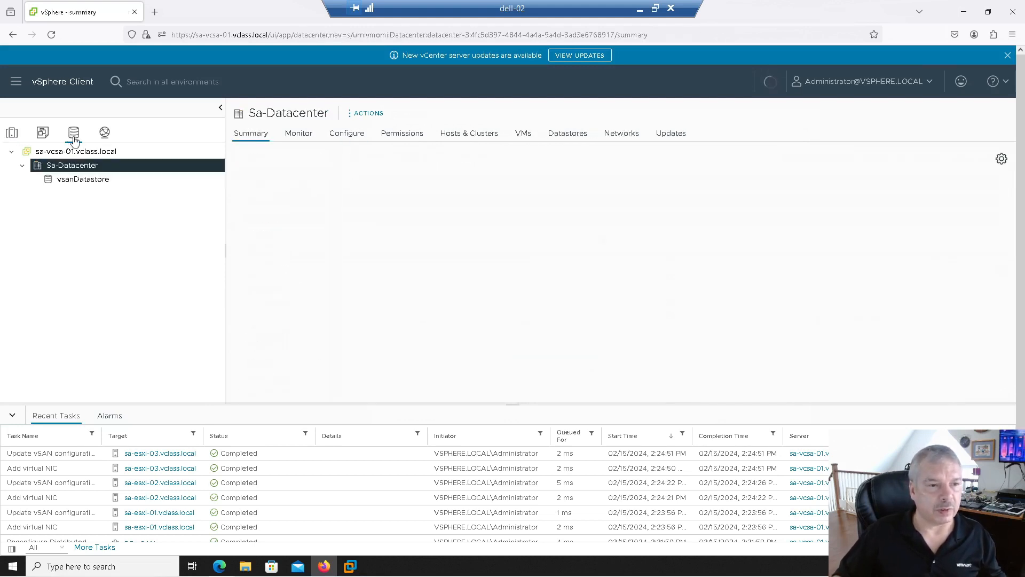
click(107, 181)
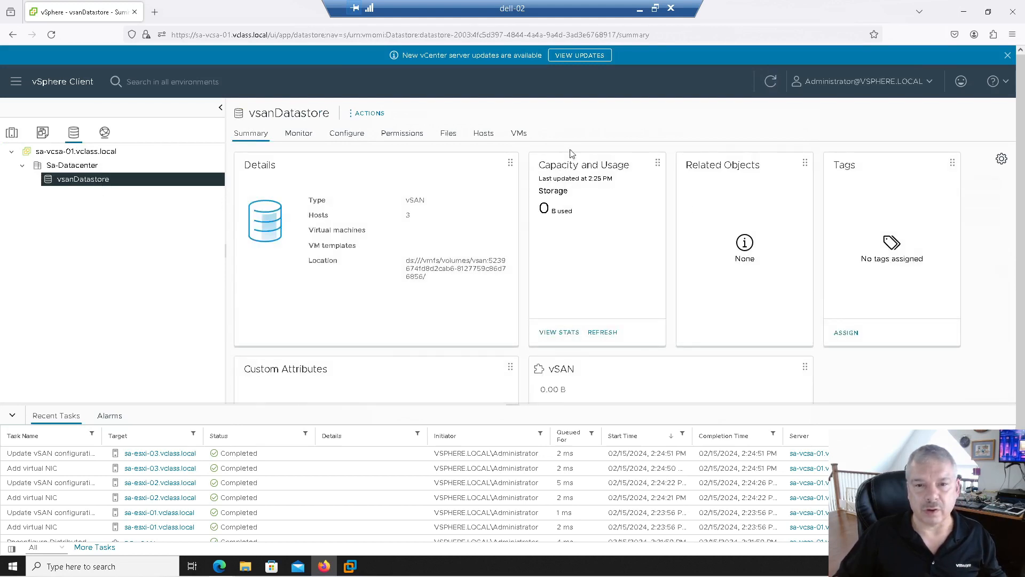
- Examine the vSAN disk management of Cluster-01 for unused disks that can be claimed
click(12, 132)
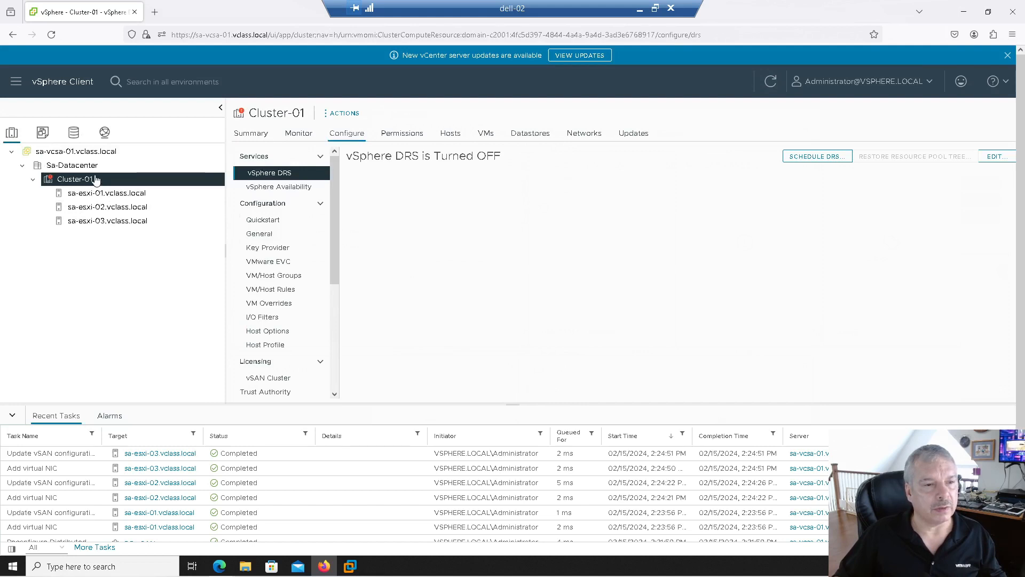
drag(332, 203, 353, 346)
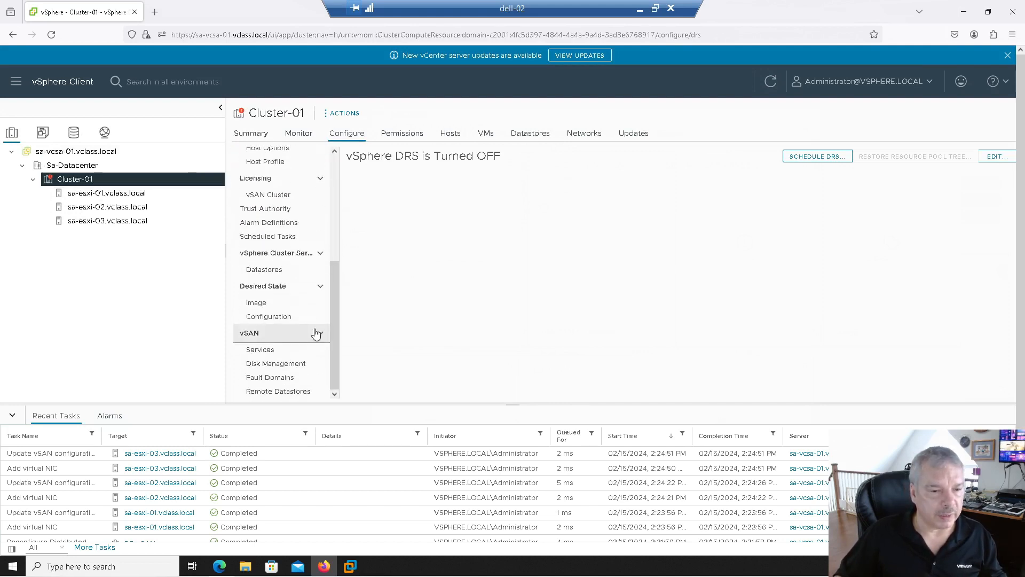
click(298, 369)
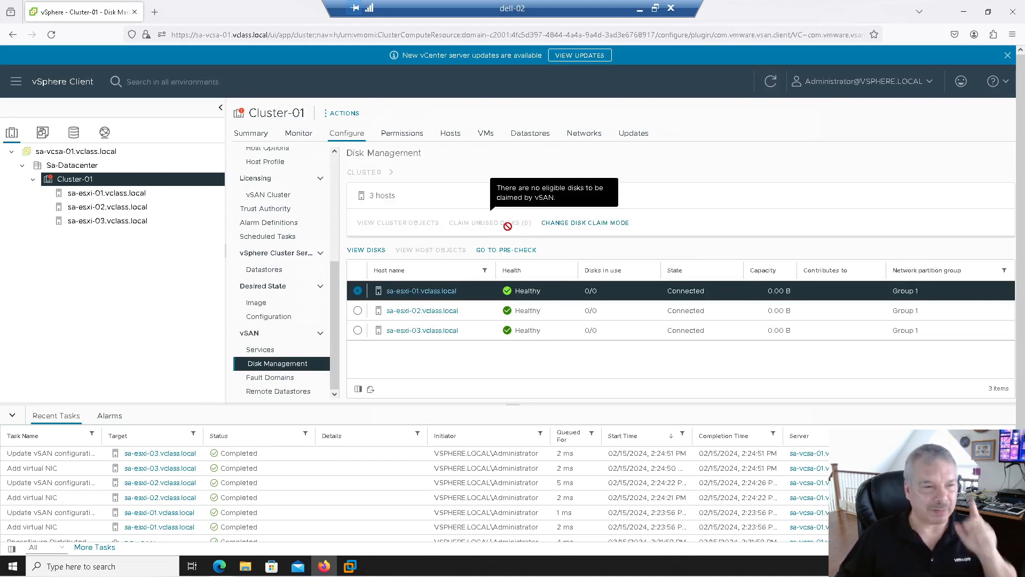
- Mark the 50 GB disk and both 100 GB disks of host sa-esxi-01 as flash disks
click(88, 199)
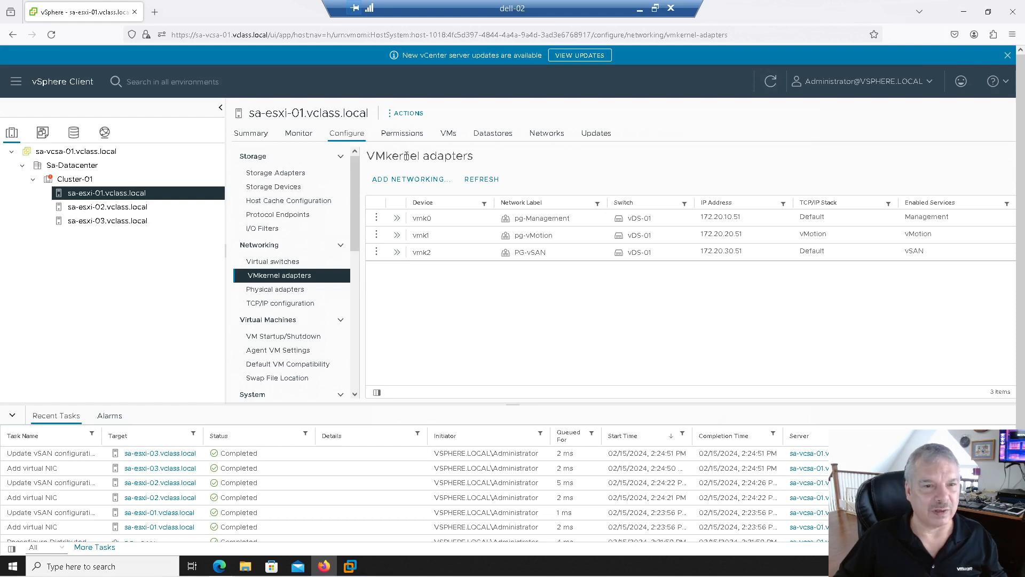
click(276, 188)
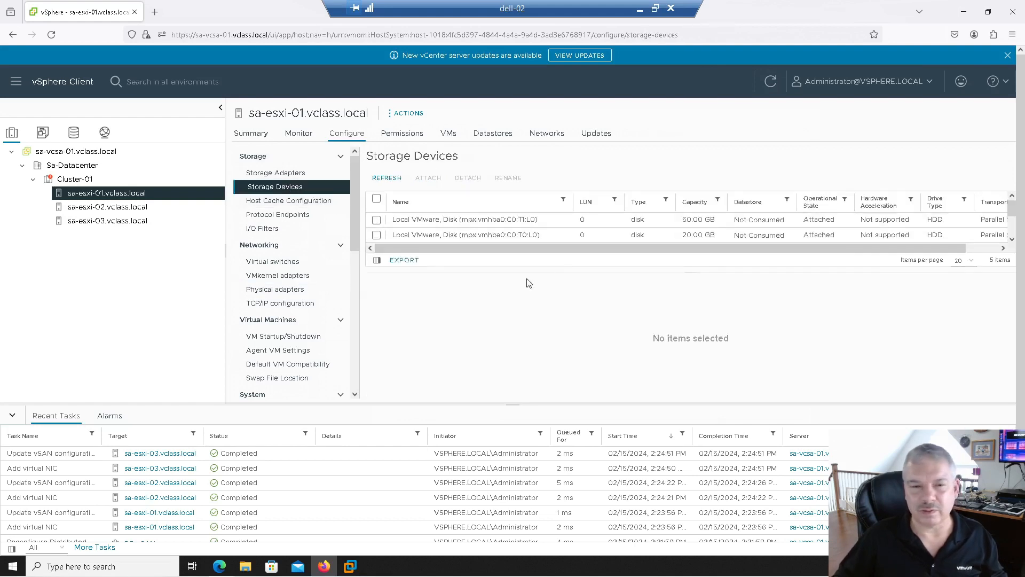
click(12, 416)
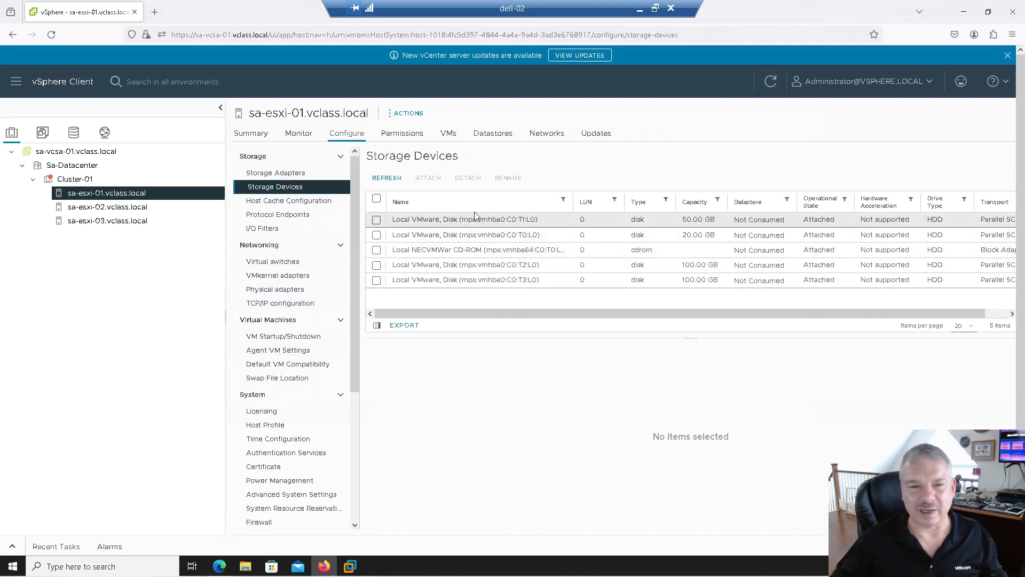
click(376, 220)
click(376, 265)
click(377, 280)
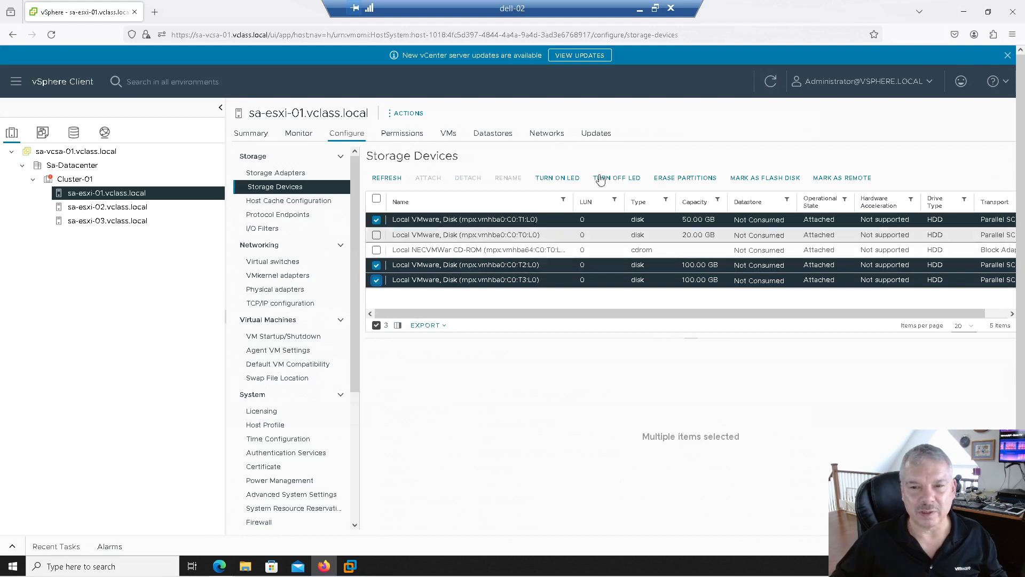
click(760, 184)
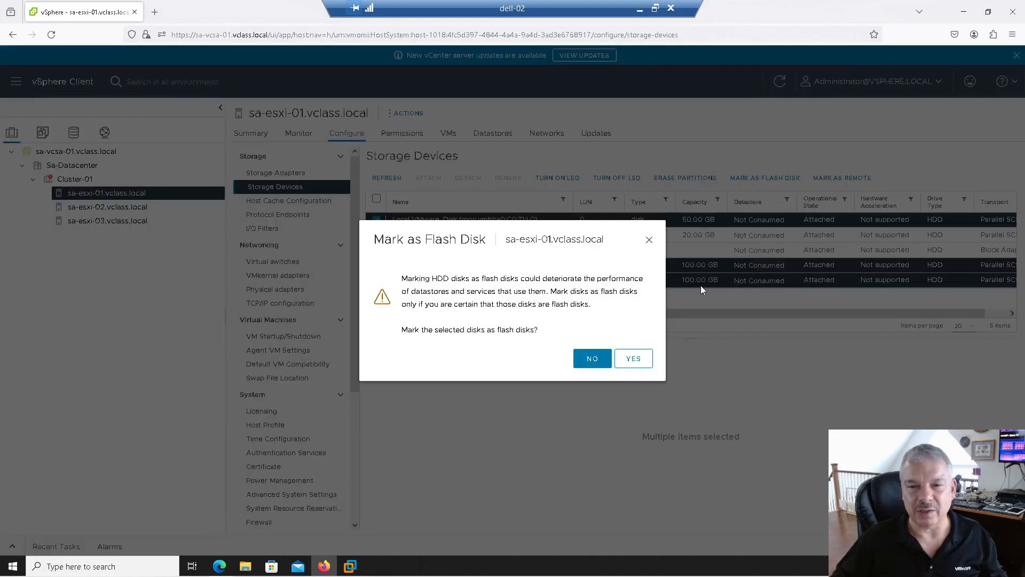
click(637, 357)
- Mark the 50 GB disk and both 100 GB disks of host sa-esxi-02 as flash disks
click(107, 207)
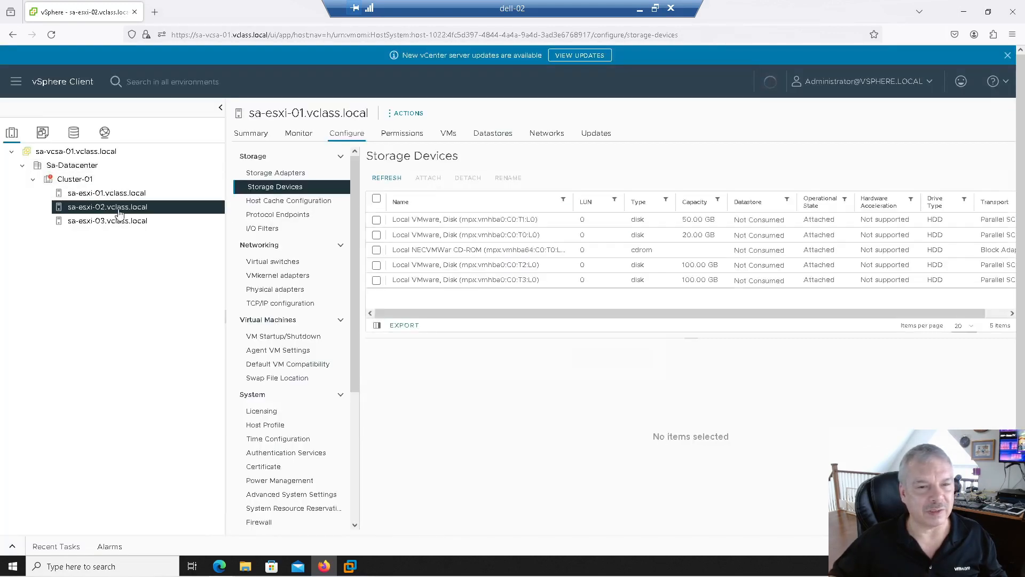
click(376, 221)
click(376, 264)
click(377, 281)
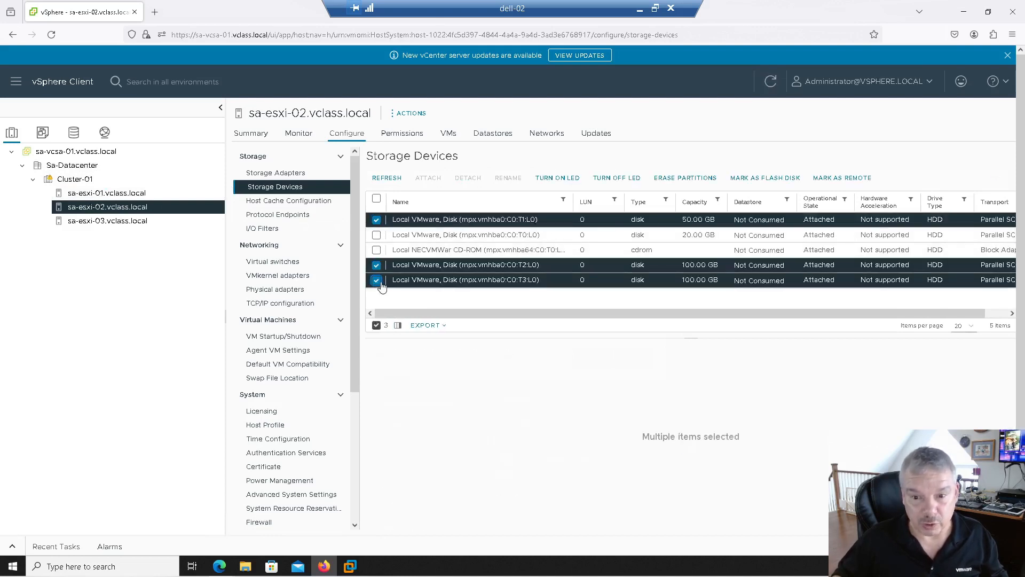
click(771, 178)
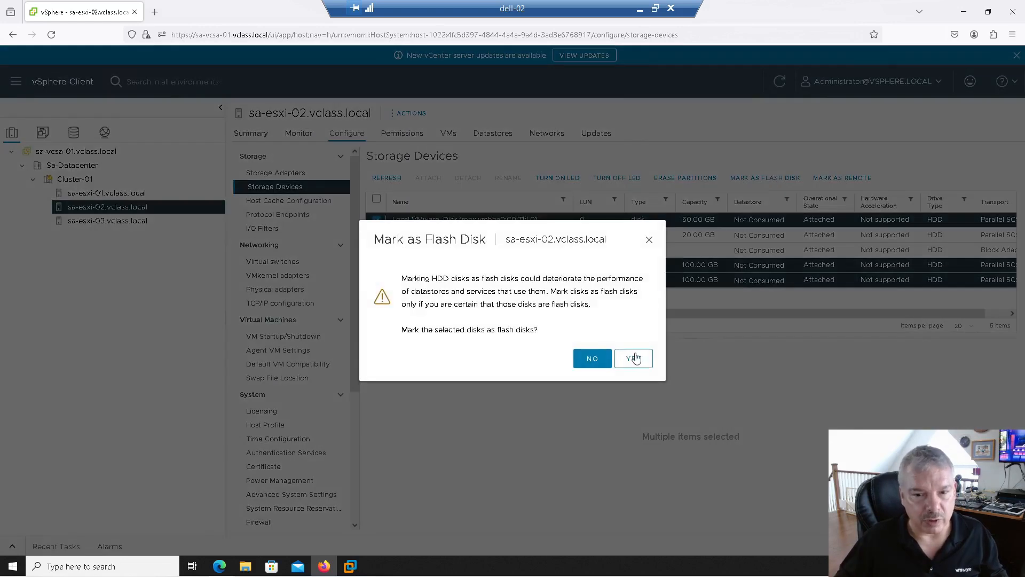
click(634, 358)
- Mark the 50 GB disk and both 100 GB disks of host sa-esxi-03 as flash disks
click(83, 221)
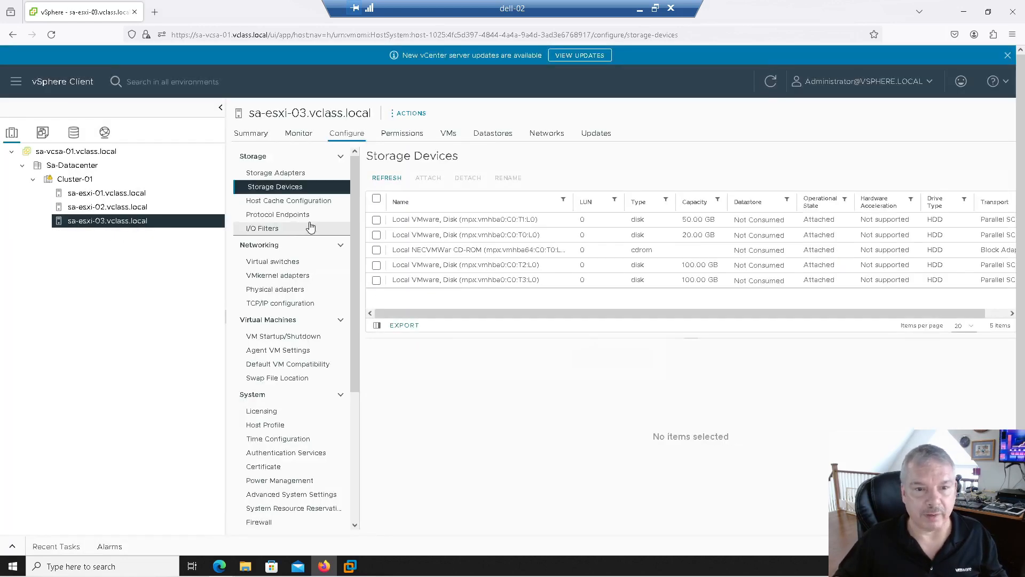
click(377, 220)
click(377, 265)
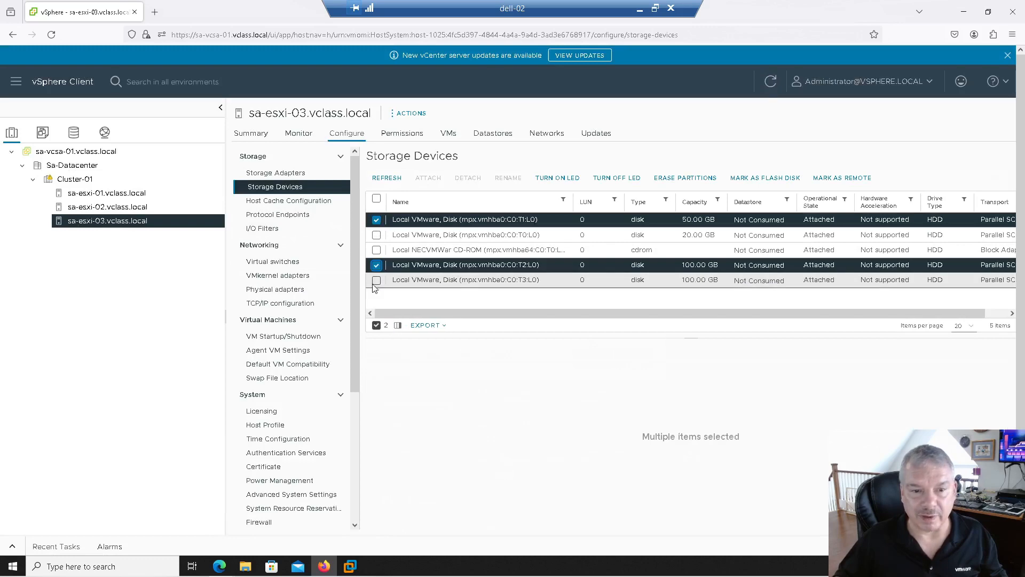
click(376, 281)
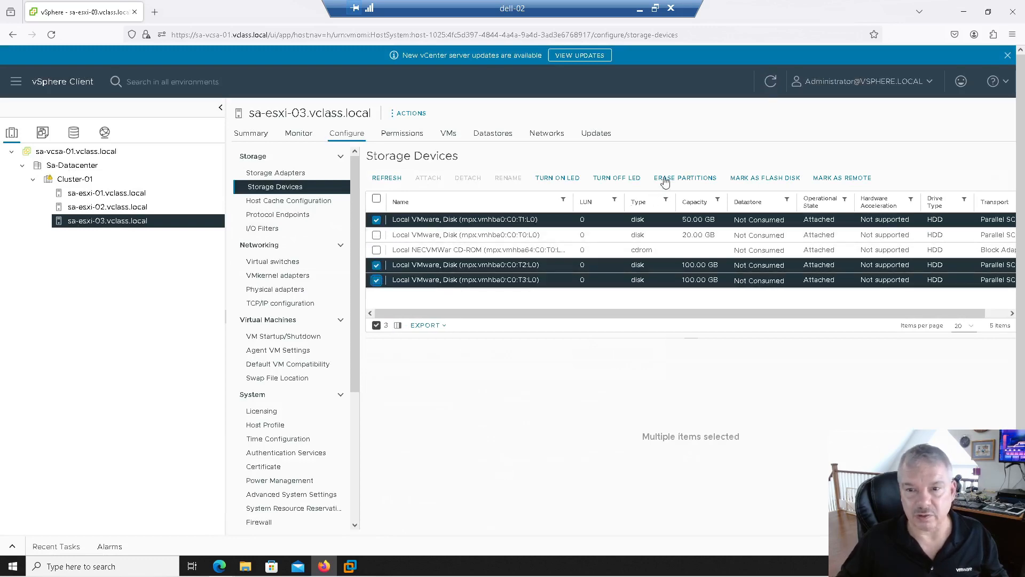
click(742, 179)
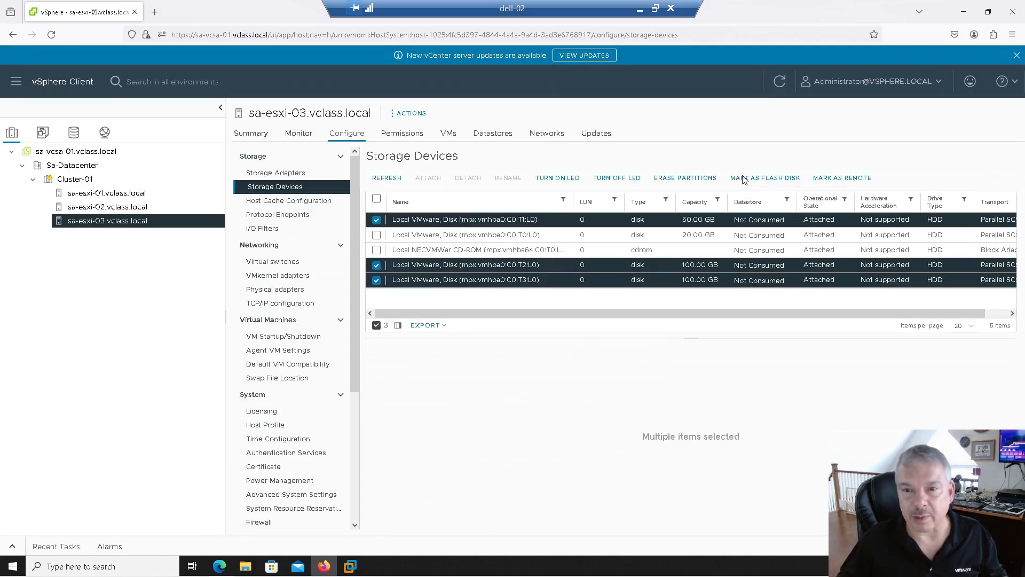
click(623, 361)
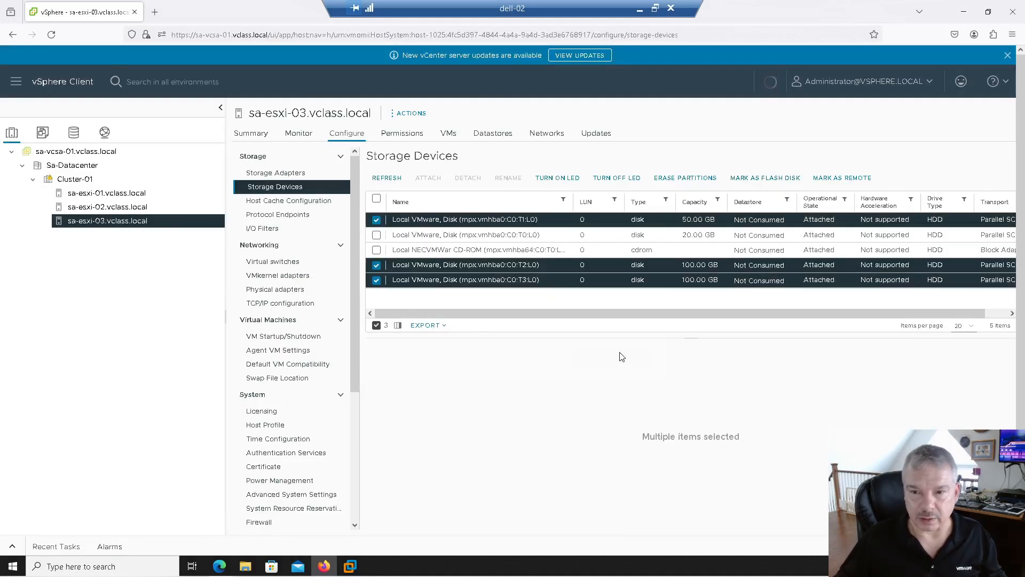
- Check the drive types of the storage devices on sa-esxi-01, sa-esxi-02 and sa-esxi-03
click(122, 194)
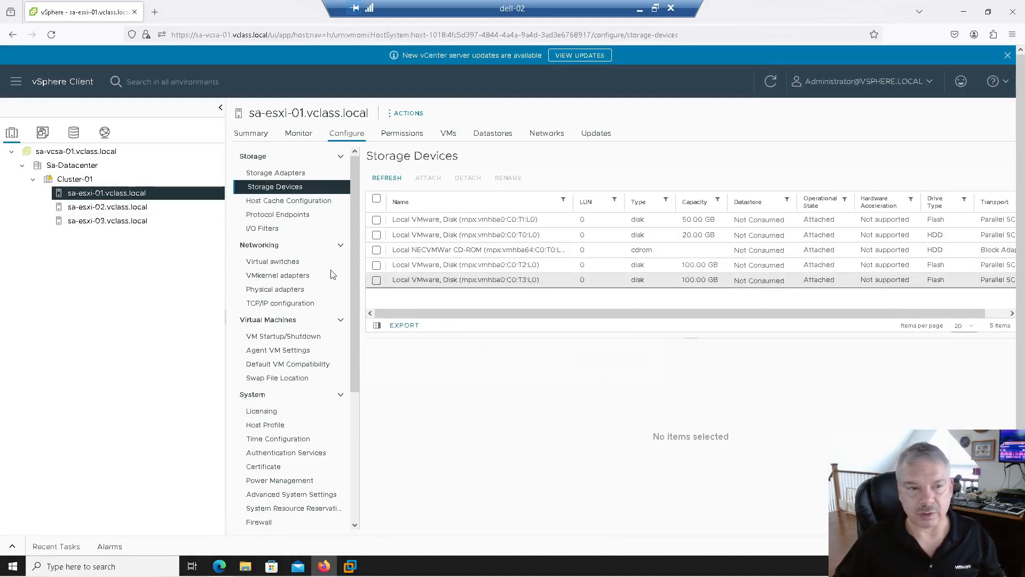
click(143, 209)
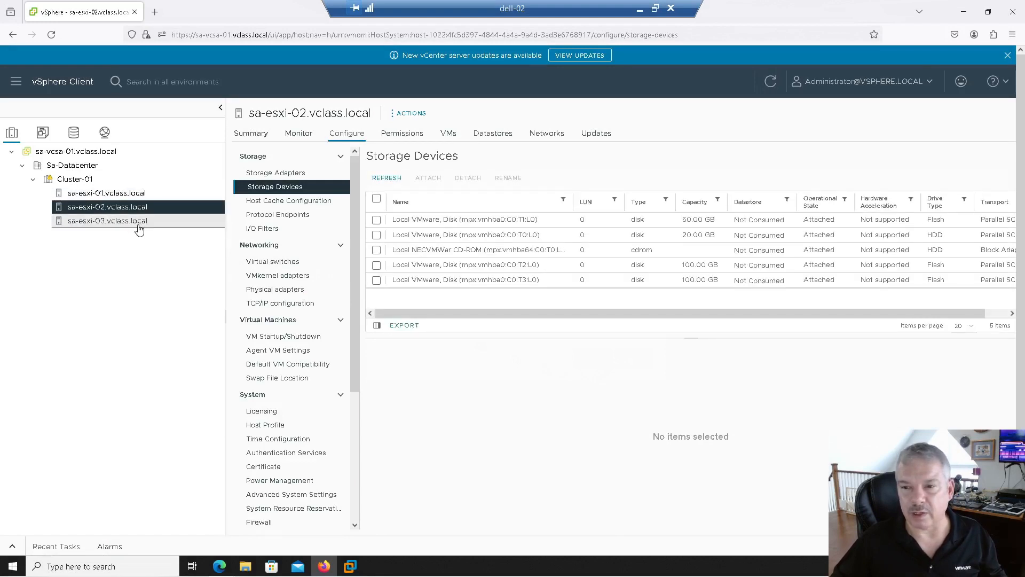
click(140, 222)
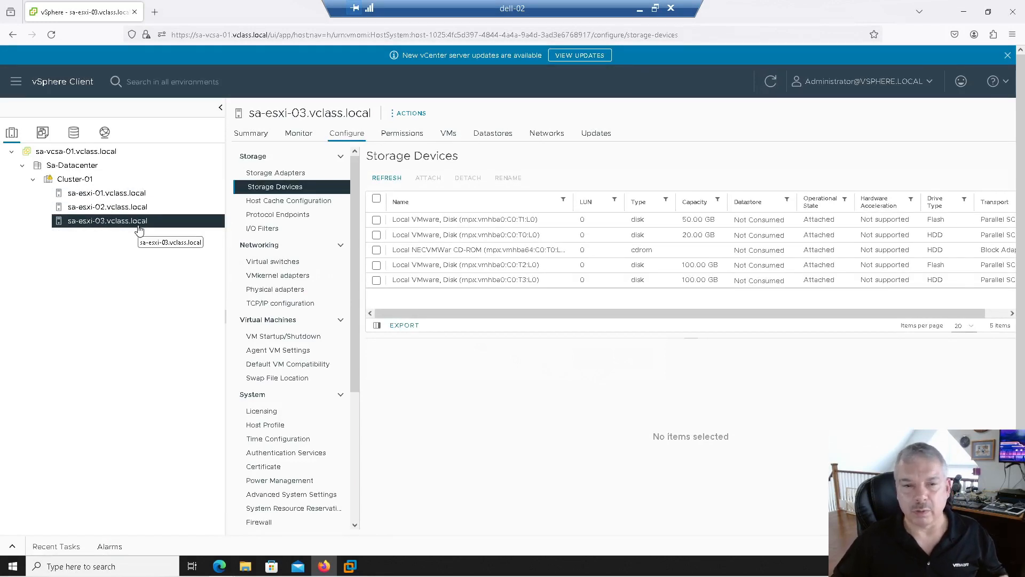
- Review the disks of host sa-esxi-01 in the vSAN disk management of Cluster-01, and return to the cluster-level overview
click(771, 81)
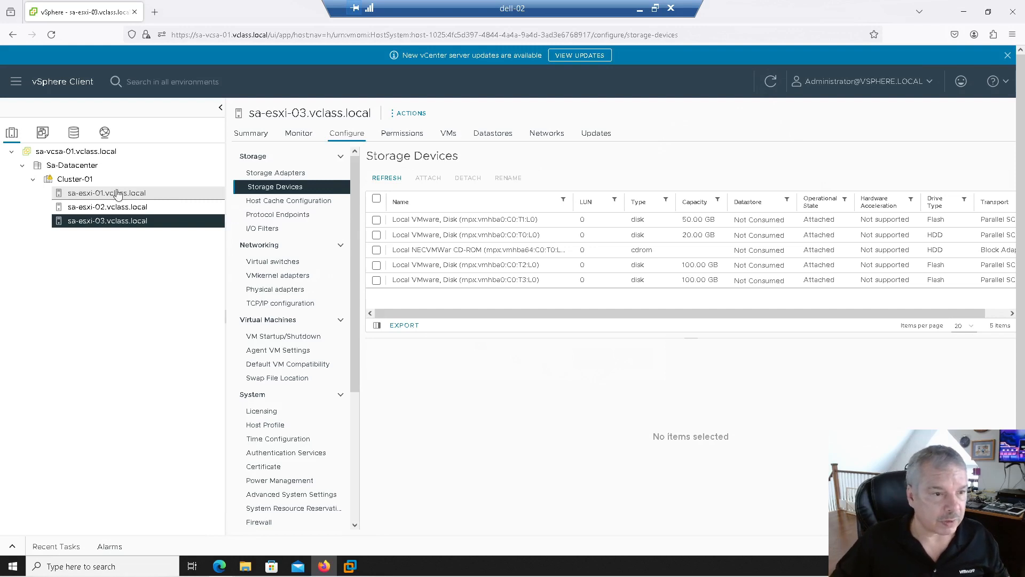
click(85, 180)
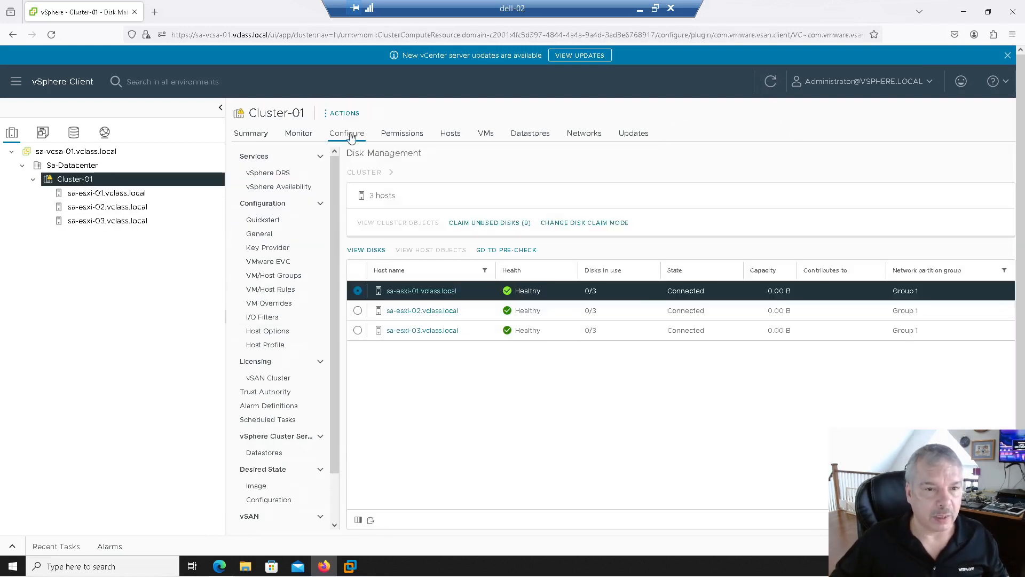
scroll(320, 347, down, 2)
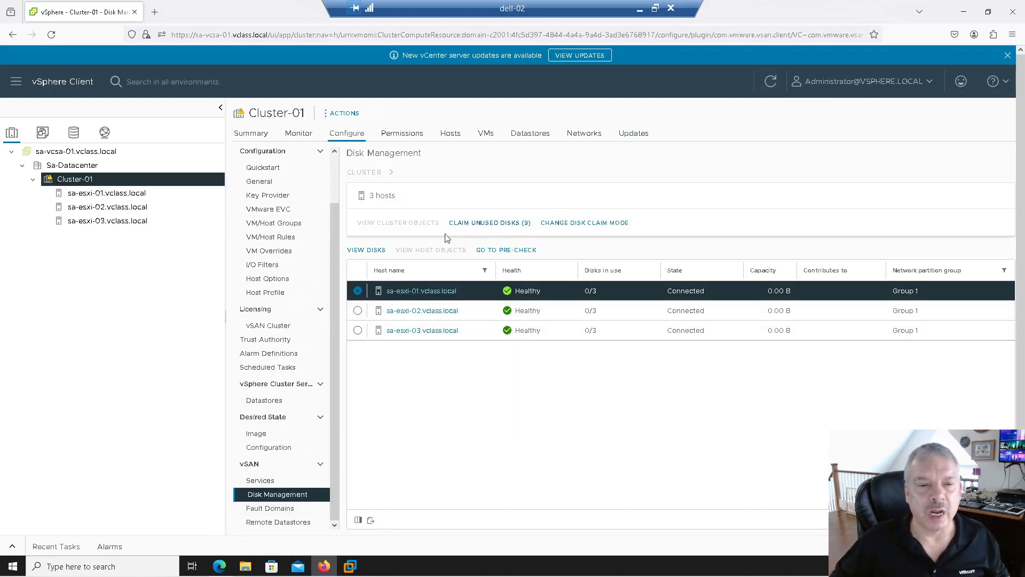
click(368, 251)
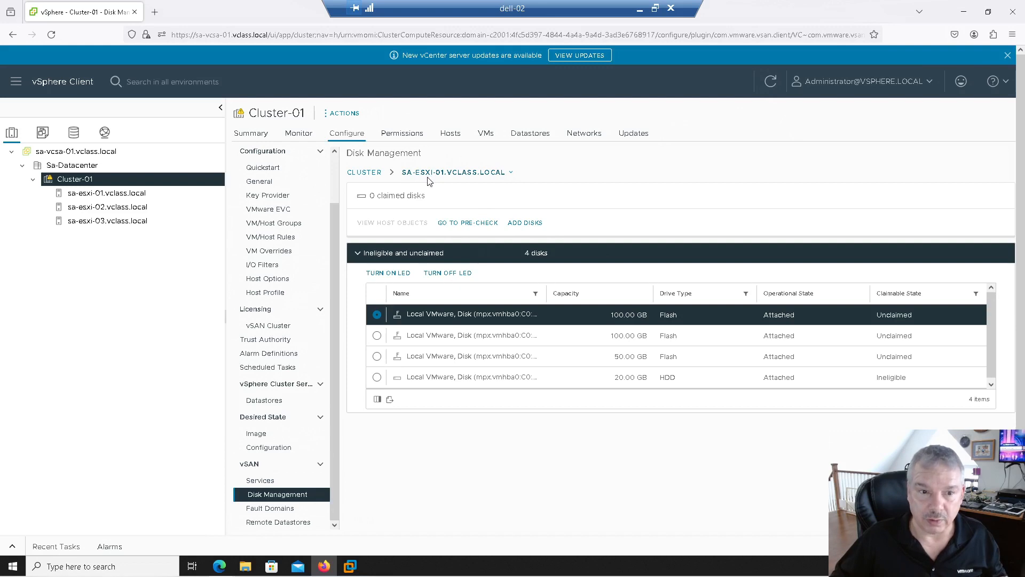
click(364, 172)
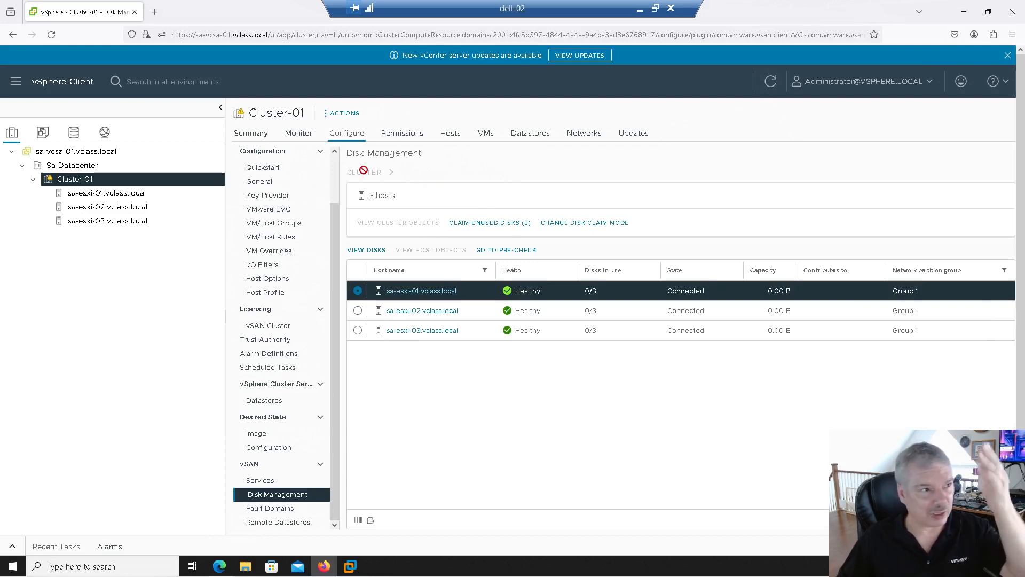
- Start claiming unused disks for Cluster-01 and inspect the available disks grouped by host and by disk model/size
click(484, 224)
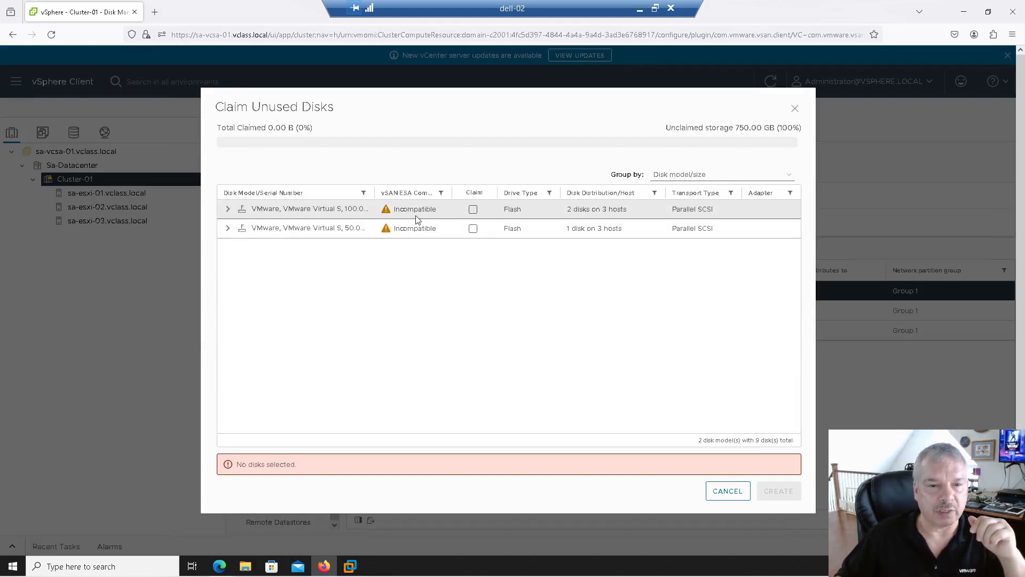
click(351, 211)
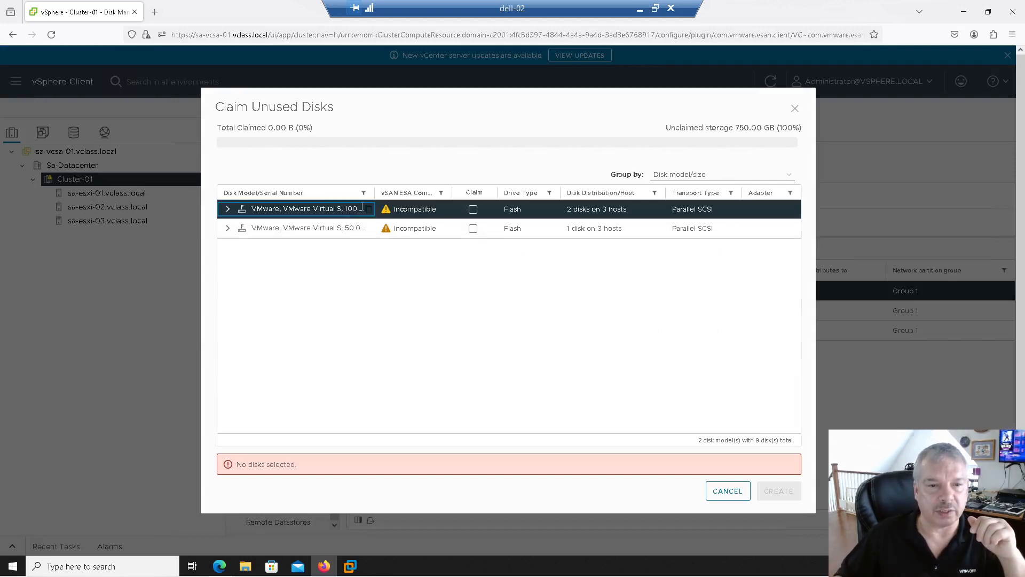
click(357, 229)
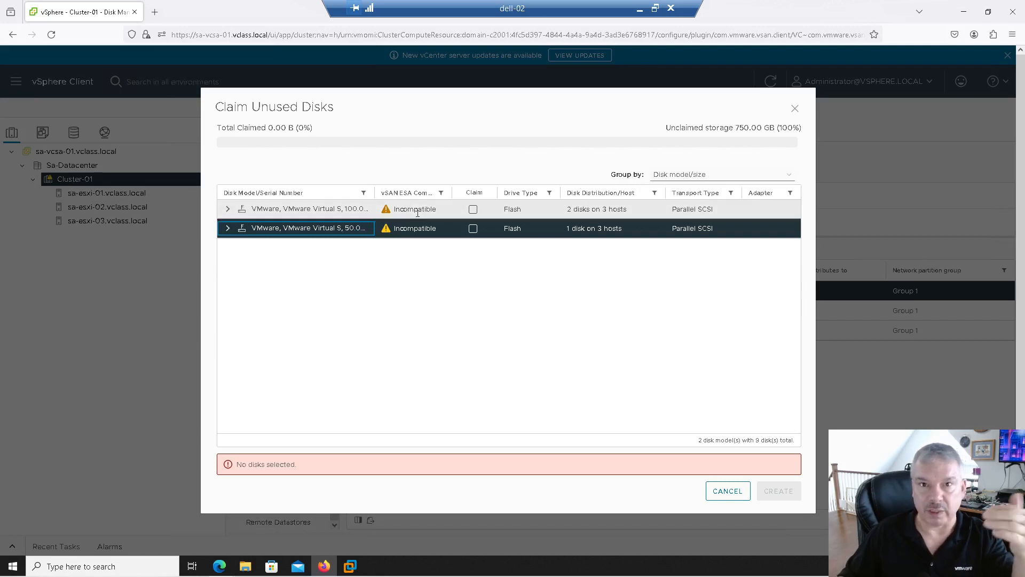
click(684, 173)
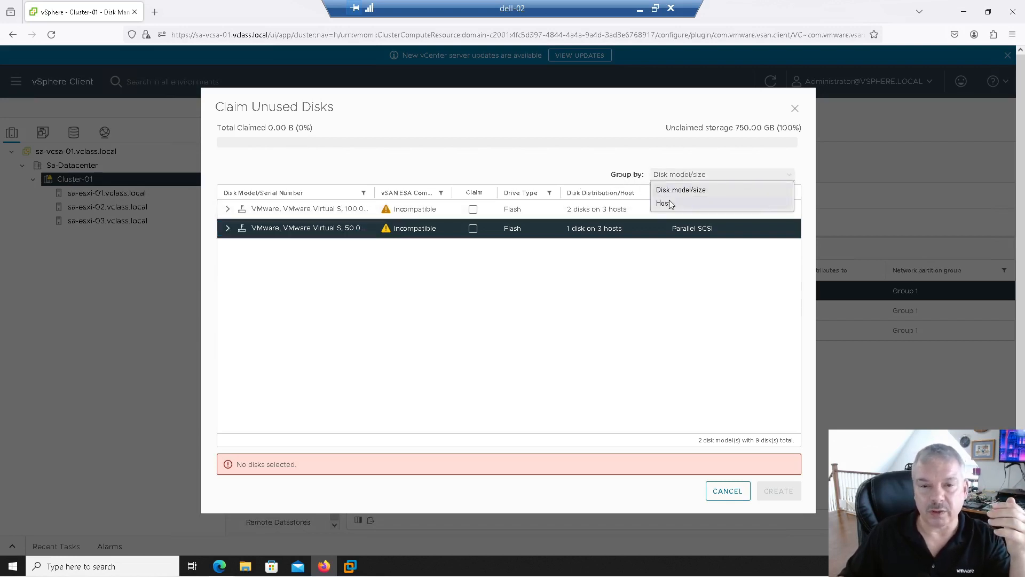
click(665, 203)
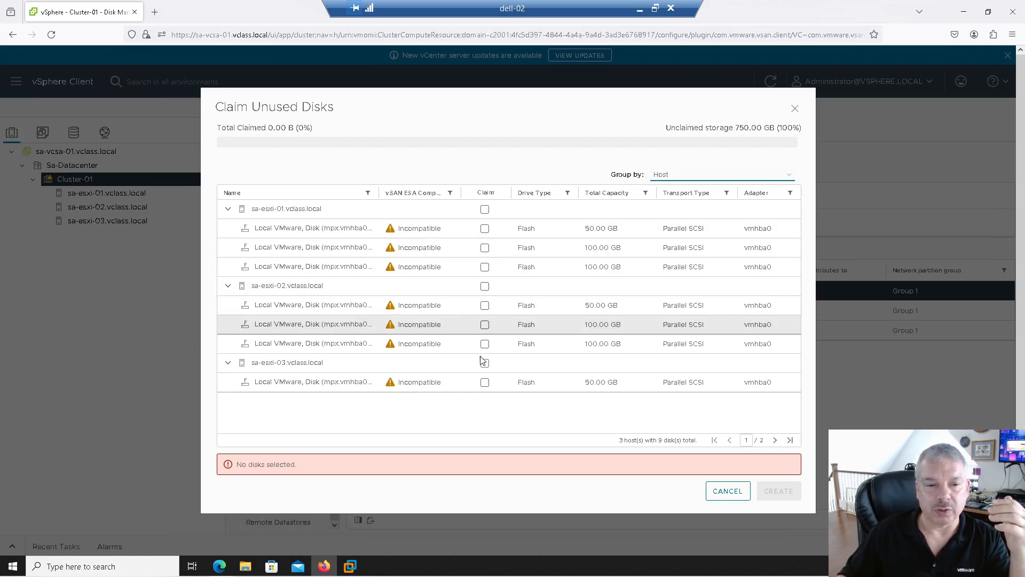
click(229, 209)
click(654, 175)
click(656, 191)
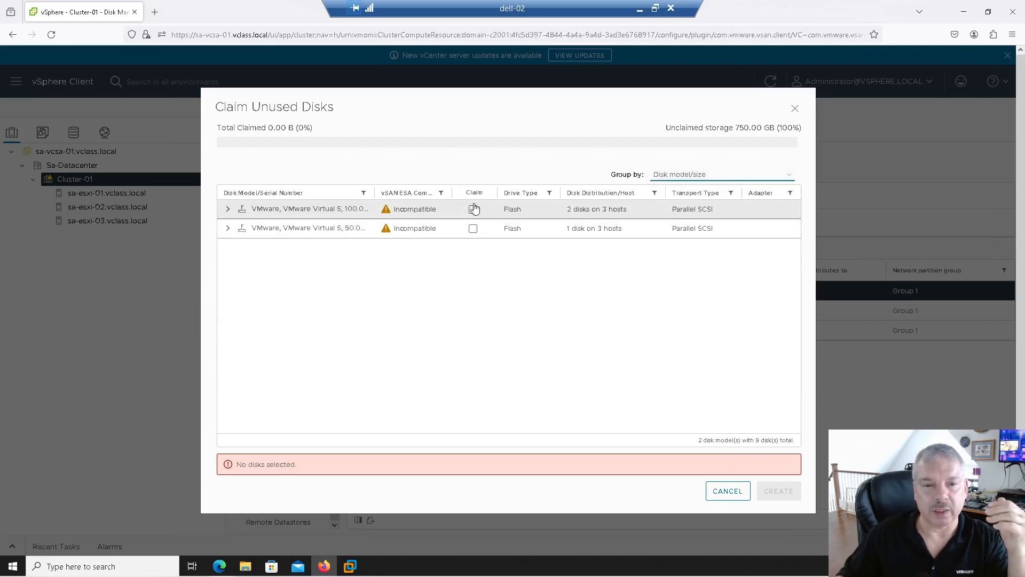
- Claim all 100 GB and 50 GB VMware Virtual disks on the three hosts for vSAN and show the recent tasks
click(473, 210)
click(473, 230)
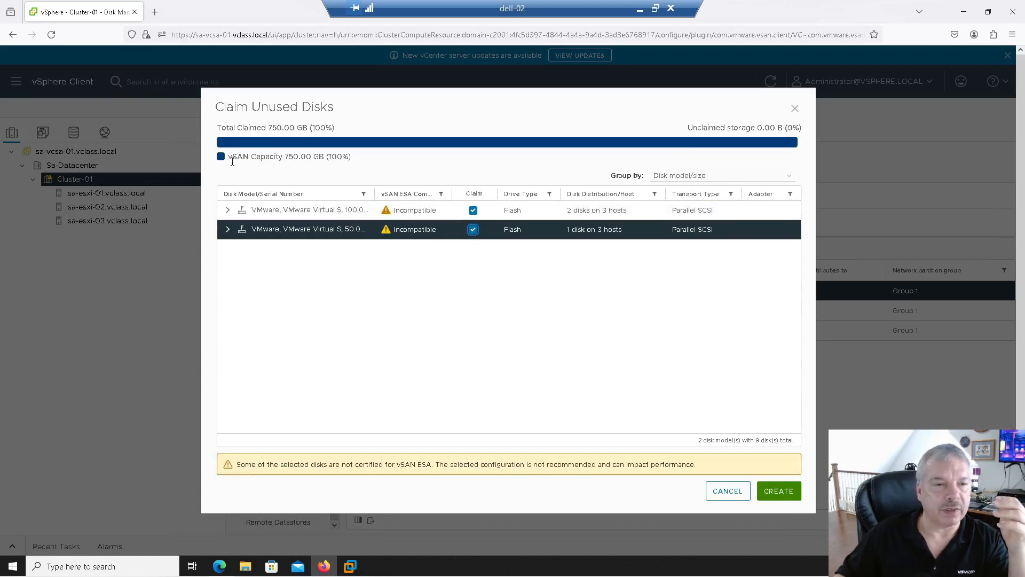
drag(278, 157, 324, 160)
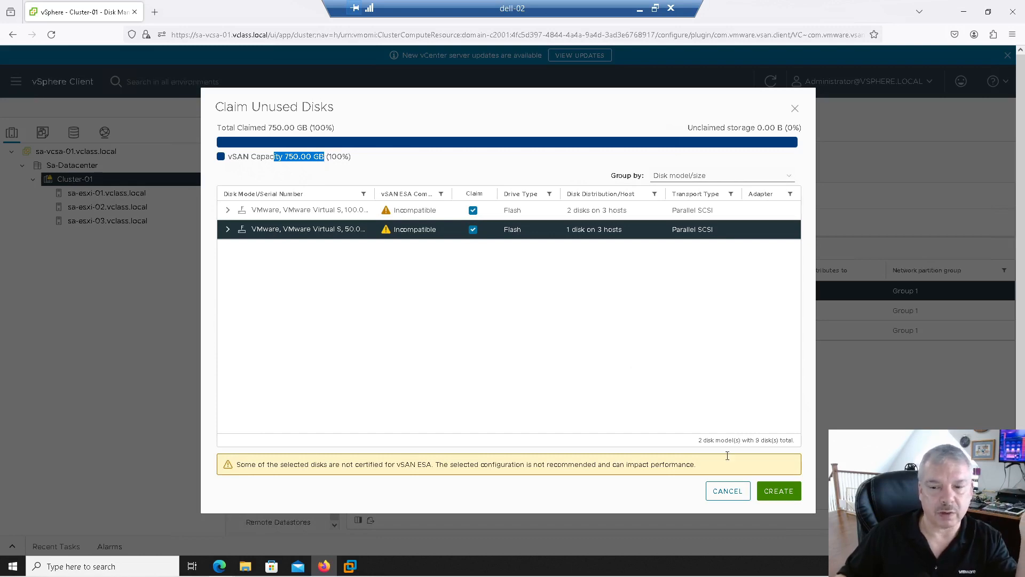
click(779, 491)
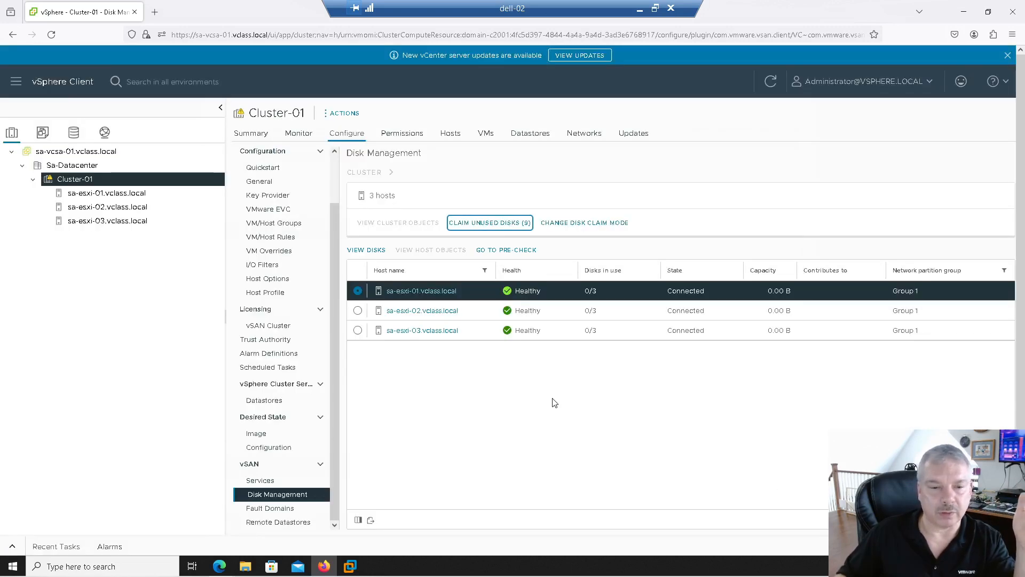
click(12, 545)
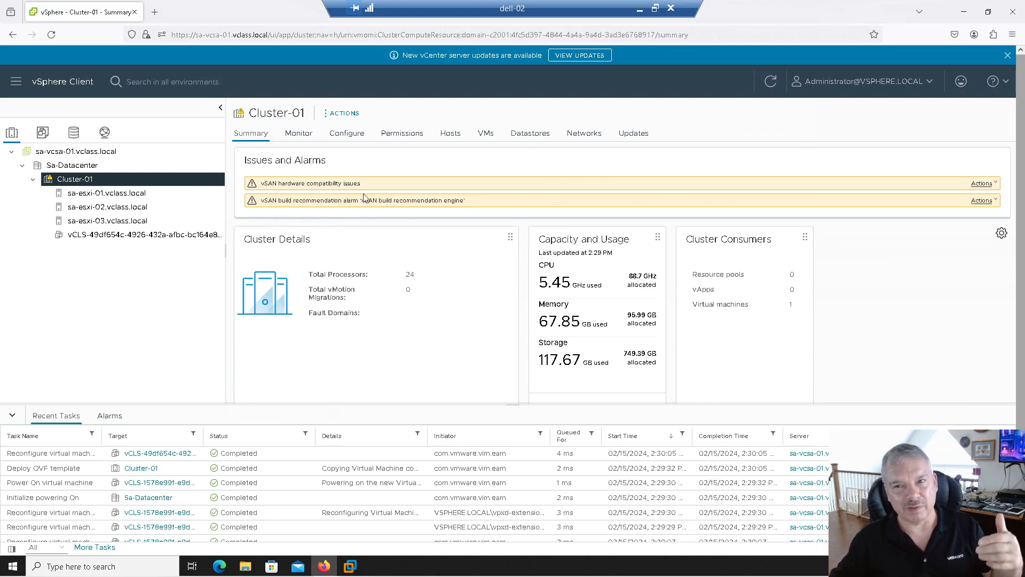
click(963, 12)
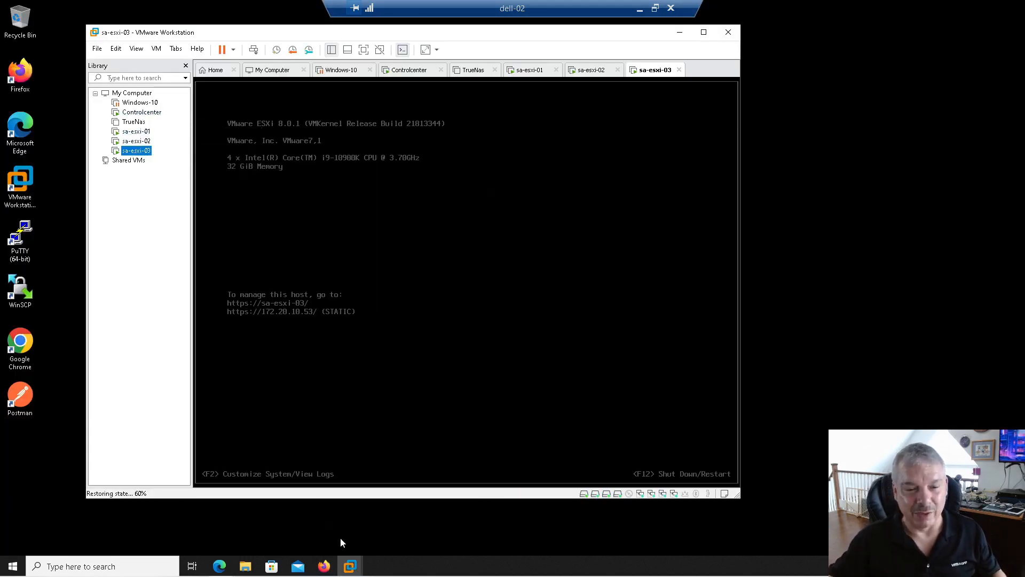
click(325, 566)
- Reset the vSAN hardware compatibility and vSAN build recommendation alarms of Cluster-01 to green
click(981, 183)
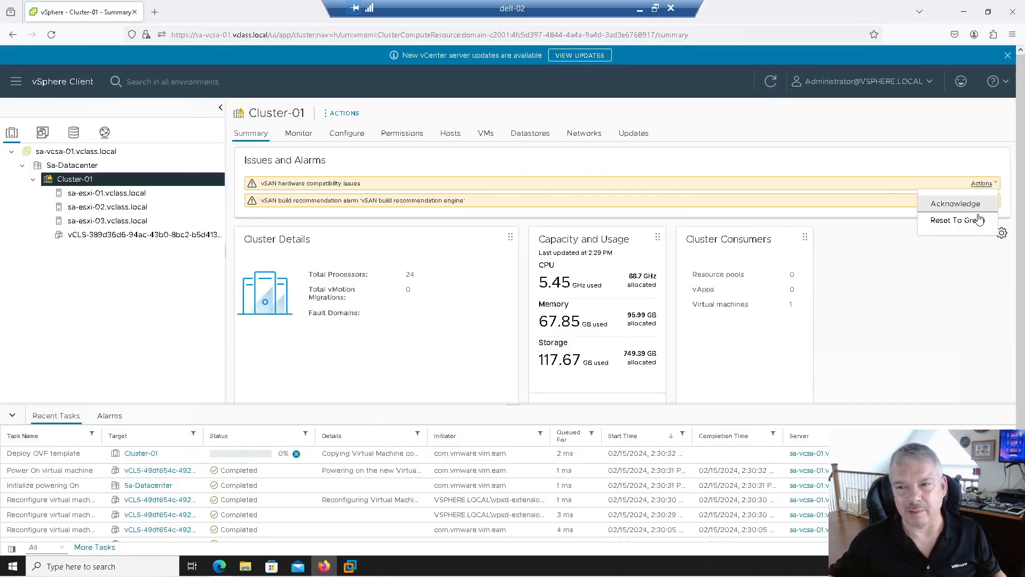
click(976, 221)
click(982, 200)
click(975, 237)
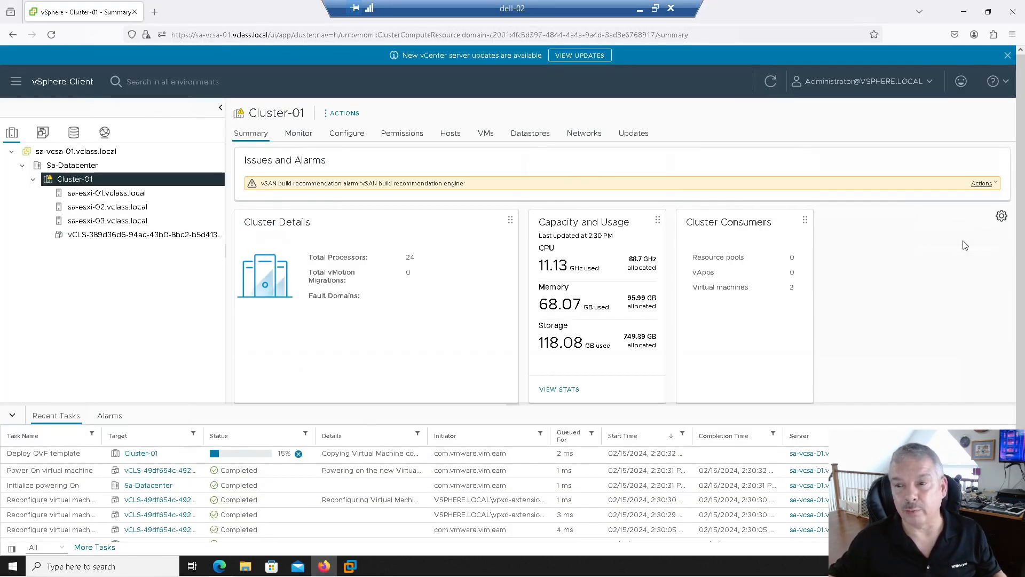
click(982, 183)
click(957, 221)
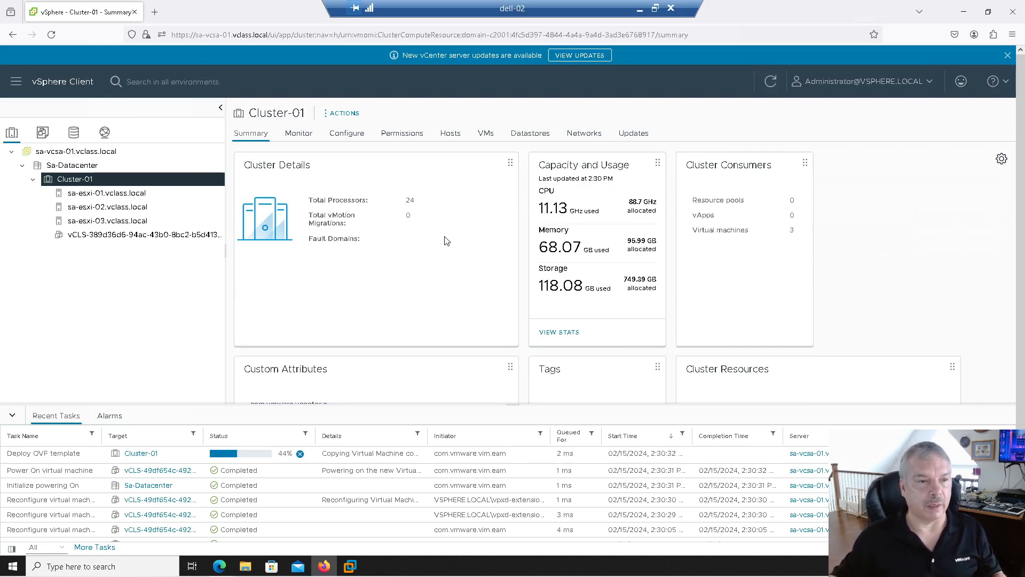
- Check the storage capacity of vsanDatastore in the datastore inventory
click(73, 132)
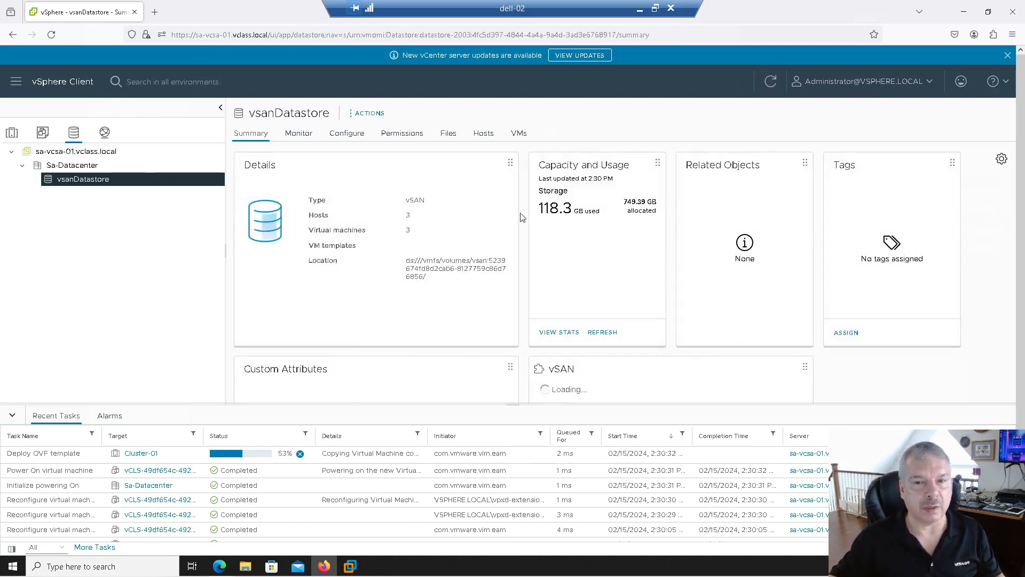
drag(624, 201, 646, 203)
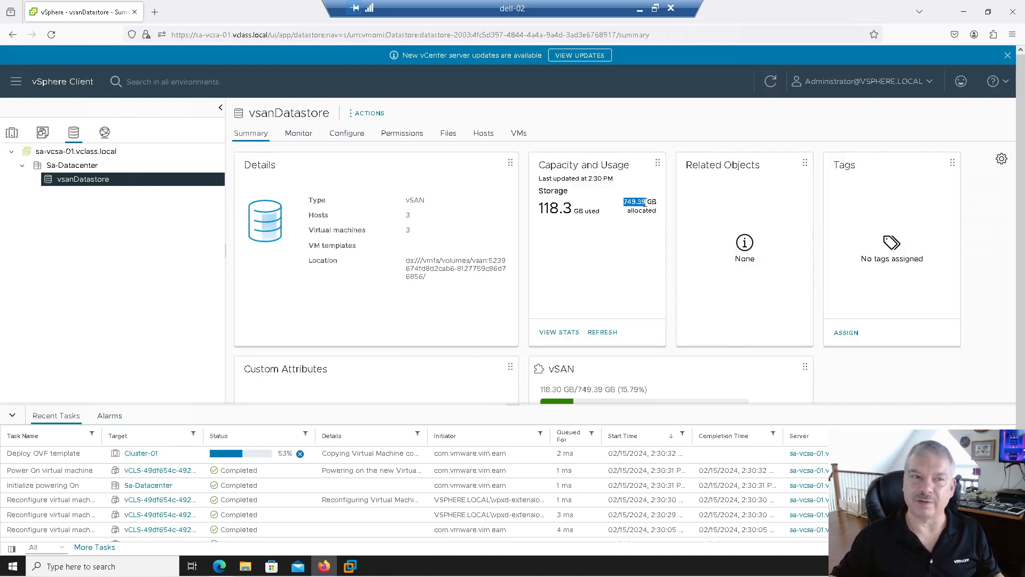